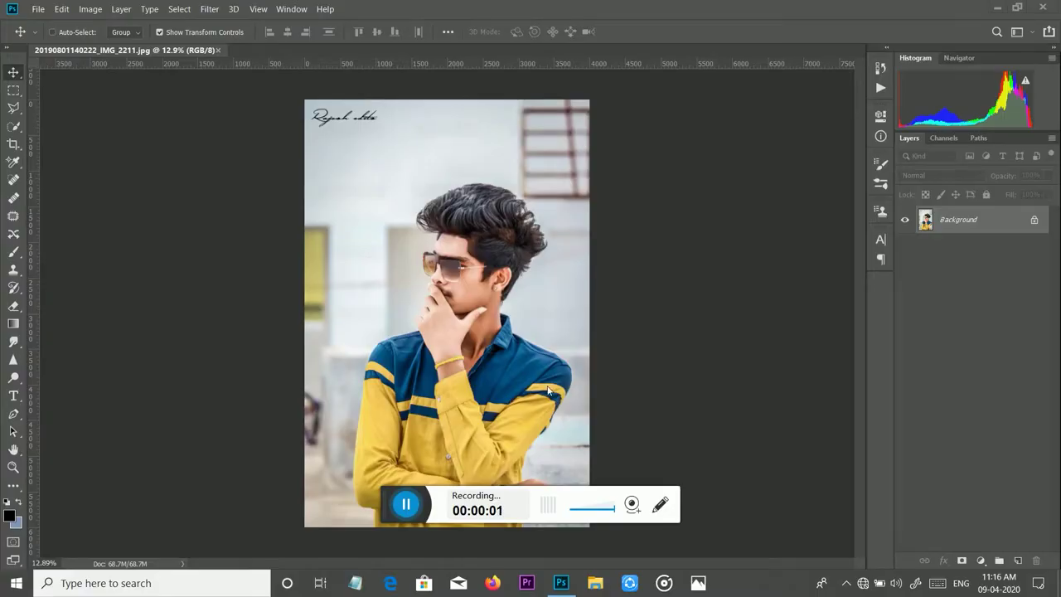
- Pick the Quick Selection tool from the toolbar
{"action": "scroll", "coordinate": [407, 258], "scroll_direction": "up", "scroll_amount": 5}
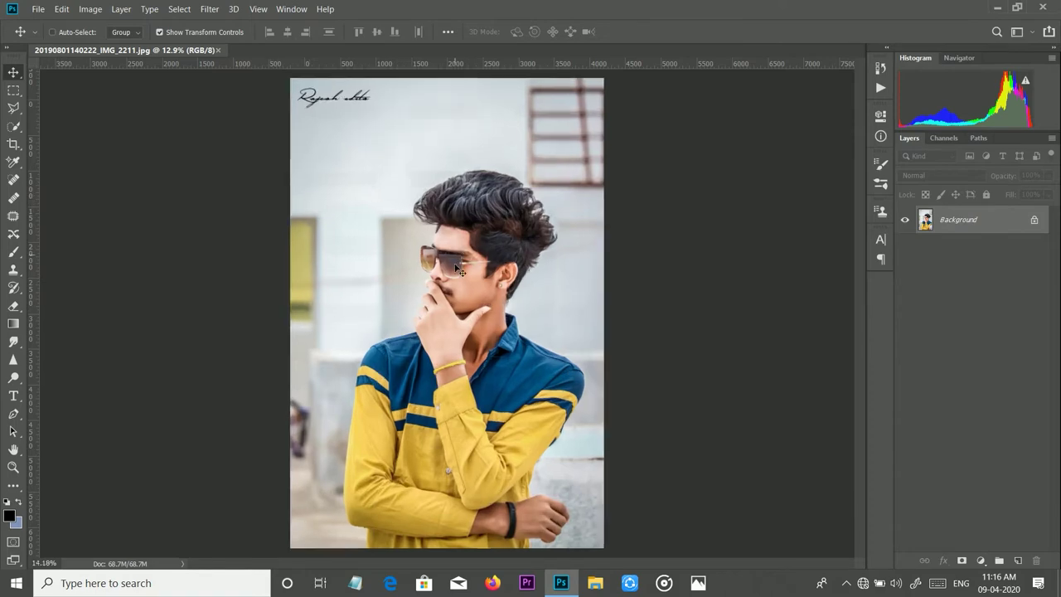
{"action": "scroll", "coordinate": [407, 257], "scroll_direction": "down", "scroll_amount": 5}
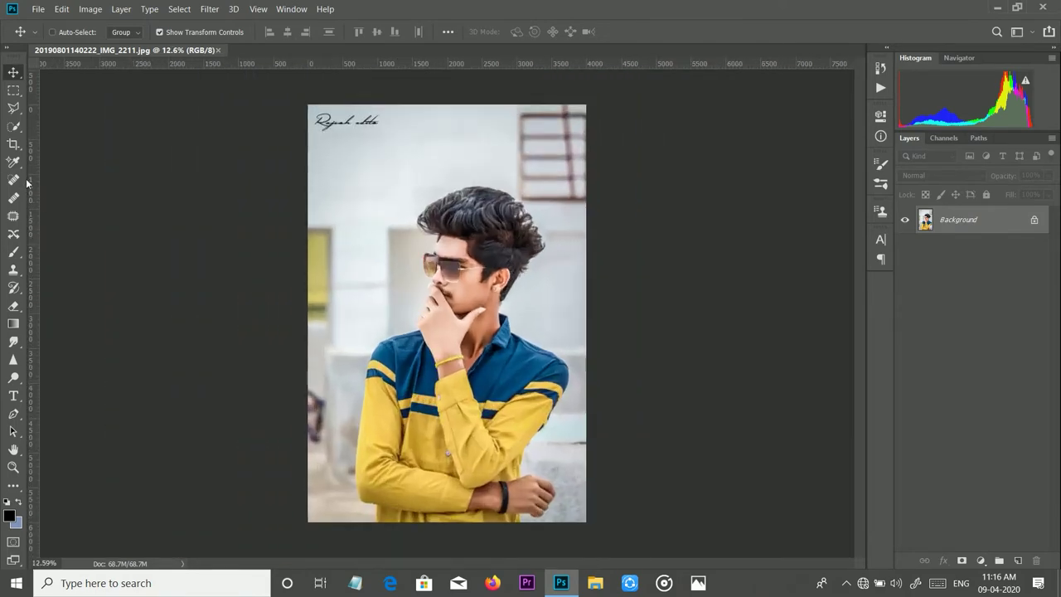
{"action": "left_click", "coordinate": [18, 128]}
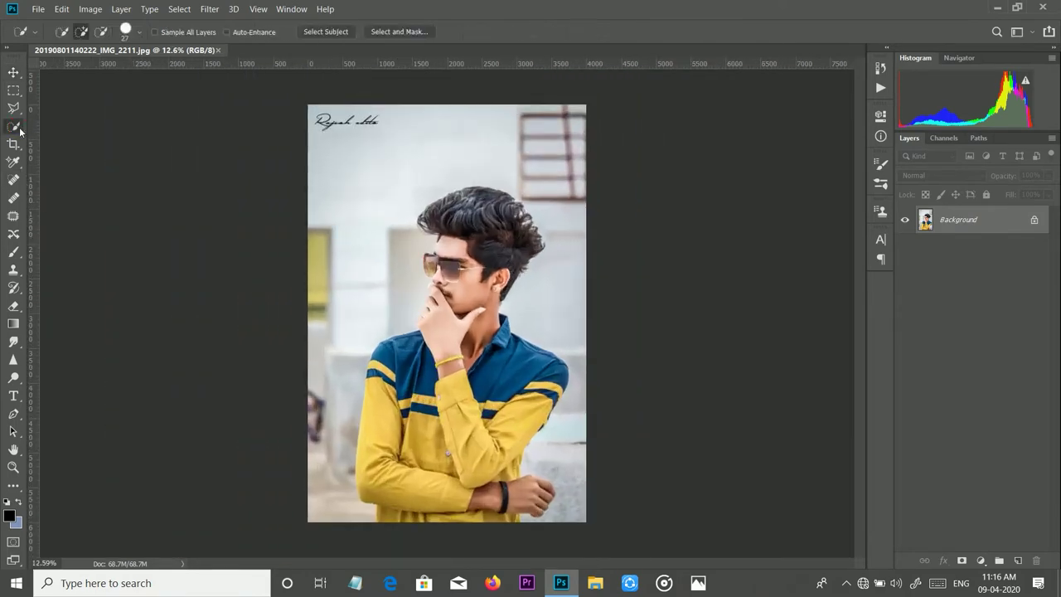
- Run Select Subject so the man is selected automatically
{"action": "left_click", "coordinate": [323, 33]}
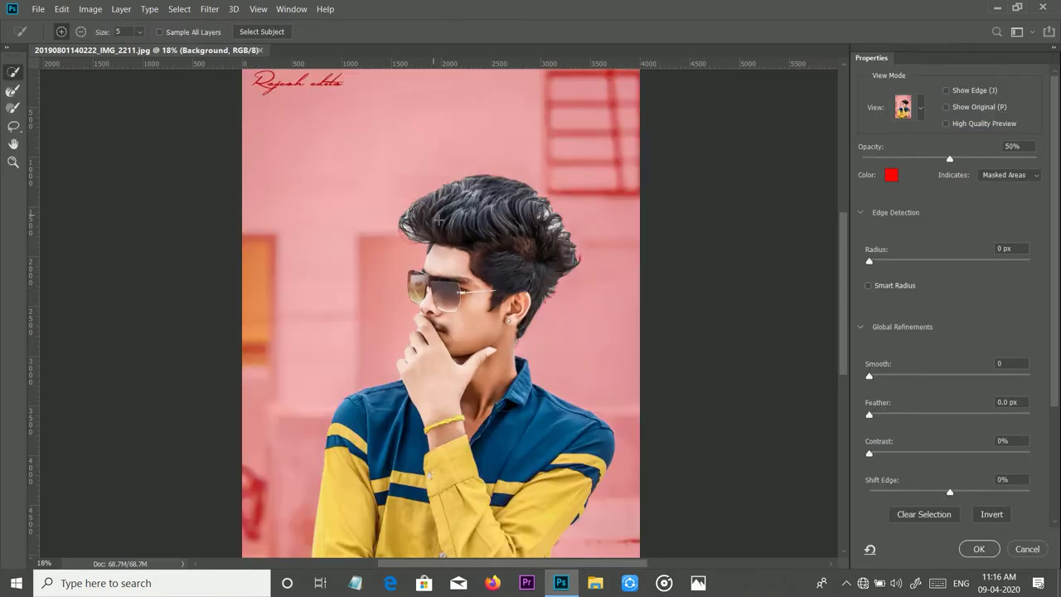
{"action": "scroll", "coordinate": [439, 218], "scroll_direction": "up", "scroll_amount": 5}
{"action": "scroll", "coordinate": [354, 237], "scroll_direction": "up", "scroll_amount": 3}
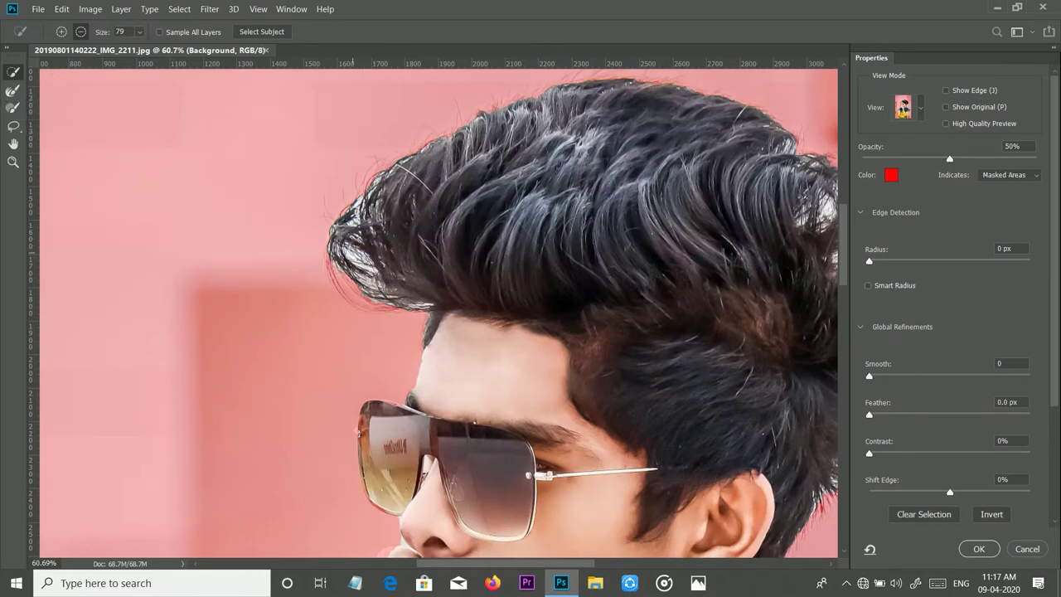
- With the Refine Edge Brush at size 84, brush the hair edges and whitish fringe
{"action": "left_click", "coordinate": [13, 90]}
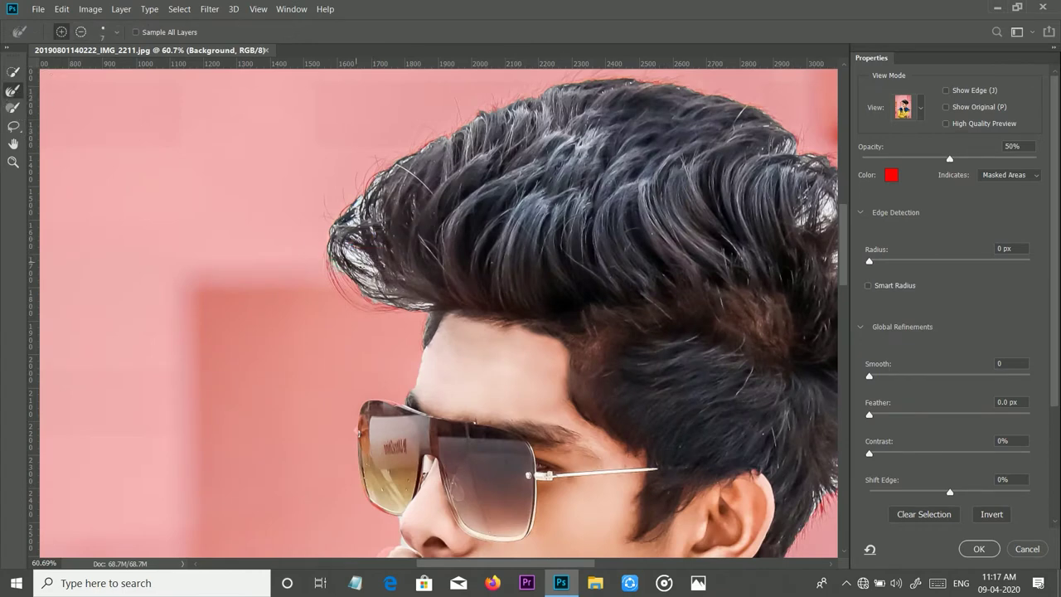
{"action": "left_click_drag", "start_coordinate": [348, 262], "coordinate": [363, 263]}
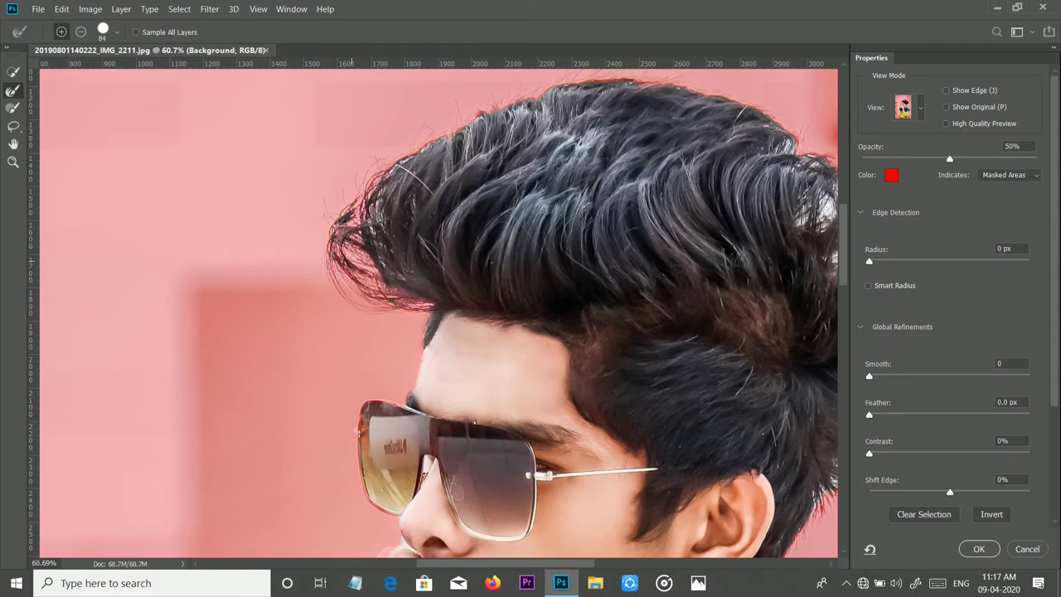
{"action": "scroll", "coordinate": [470, 255], "scroll_direction": "down", "scroll_amount": 3}
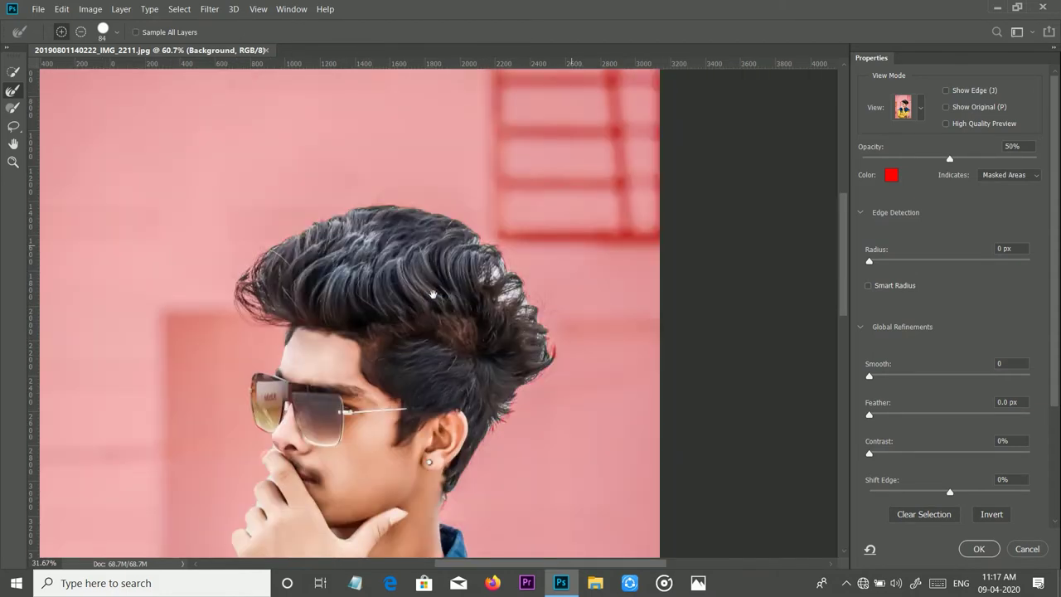
{"action": "scroll", "coordinate": [464, 245], "scroll_direction": "up", "scroll_amount": 3}
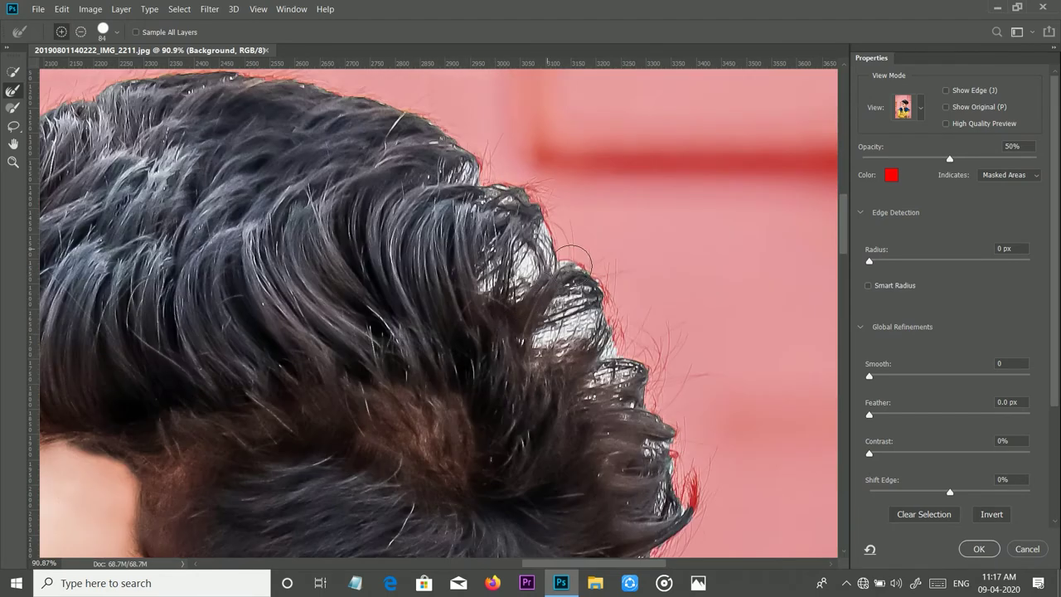
{"action": "left_click_drag", "start_coordinate": [574, 257], "coordinate": [542, 239]}
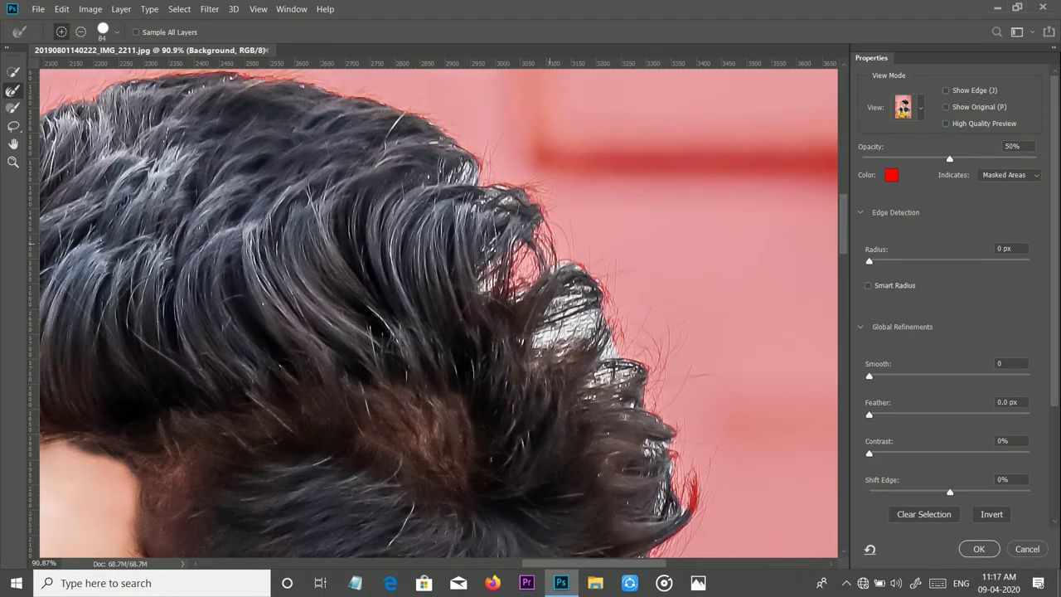
{"action": "left_click_drag", "start_coordinate": [586, 320], "coordinate": [547, 336]}
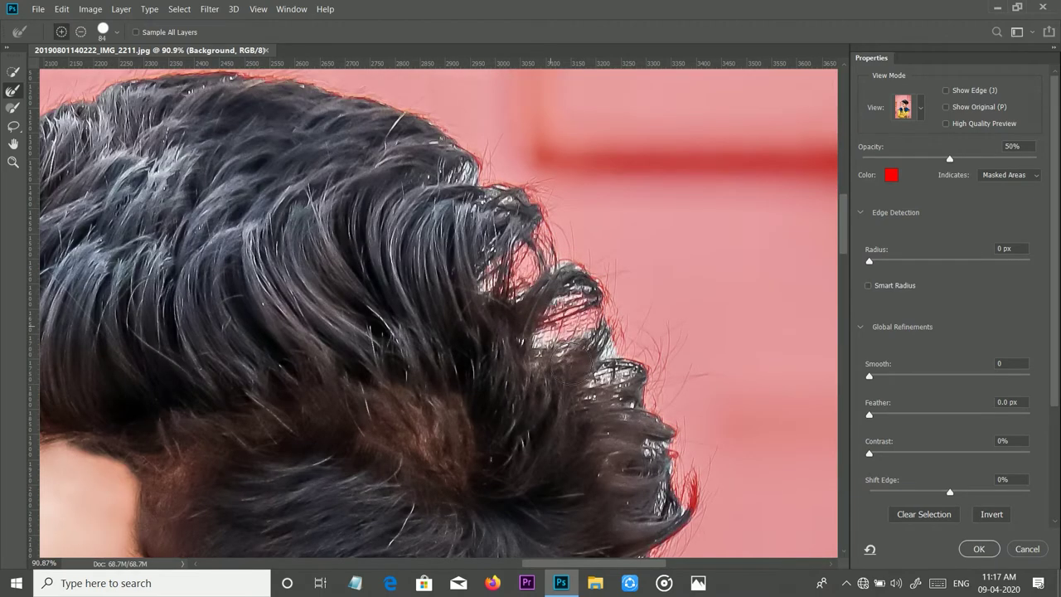
{"action": "left_click", "coordinate": [630, 368]}
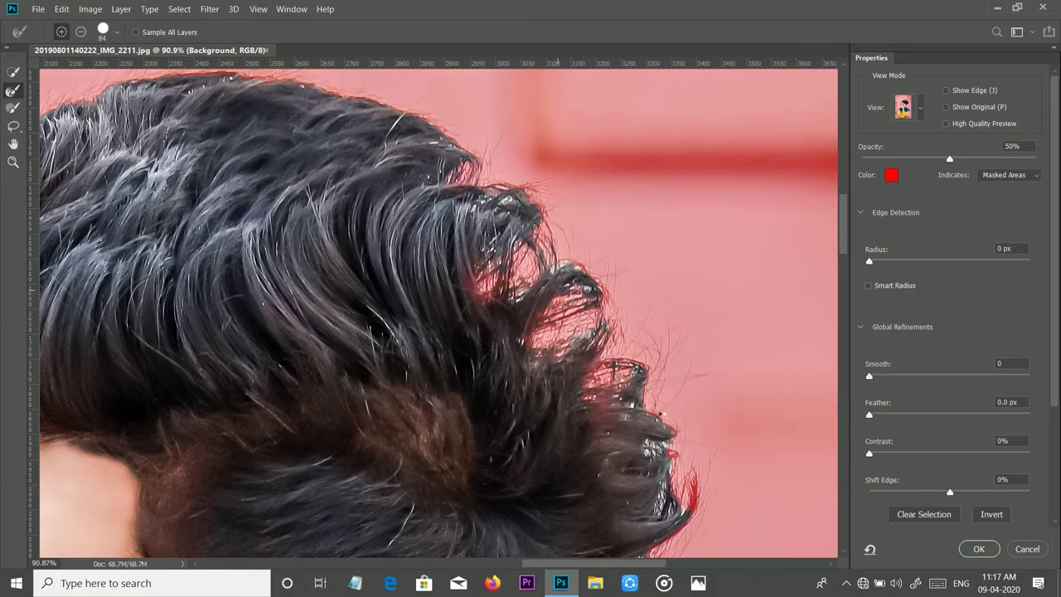
- Inspect the refined hair edges, then fit the whole image in the window
{"action": "scroll", "coordinate": [682, 463], "scroll_direction": "down", "scroll_amount": 3}
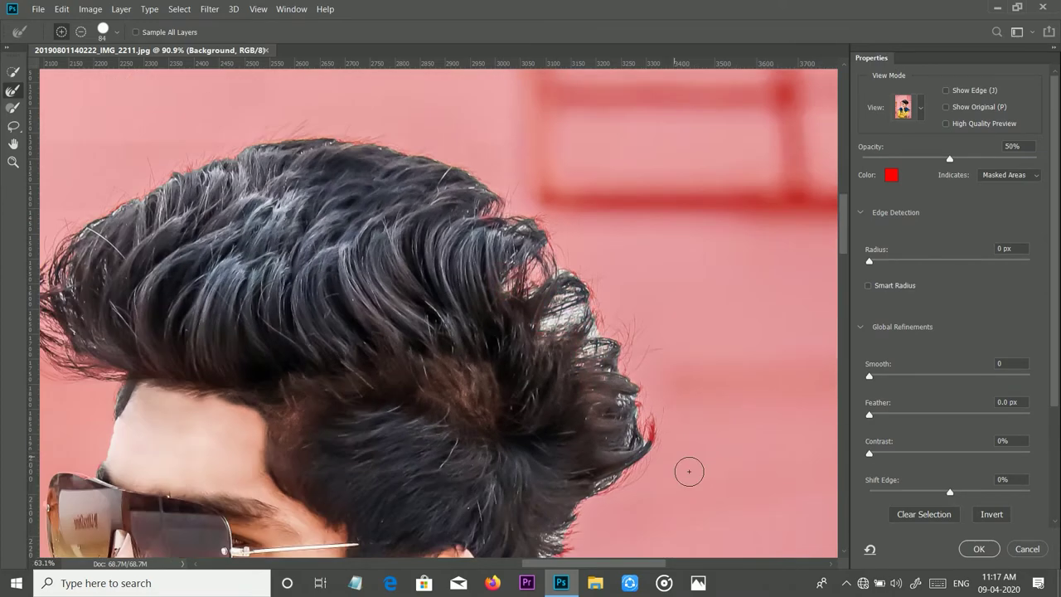
{"action": "scroll", "coordinate": [687, 471], "scroll_direction": "down", "scroll_amount": 3}
{"action": "scroll", "coordinate": [687, 472], "scroll_direction": "down", "scroll_amount": 1}
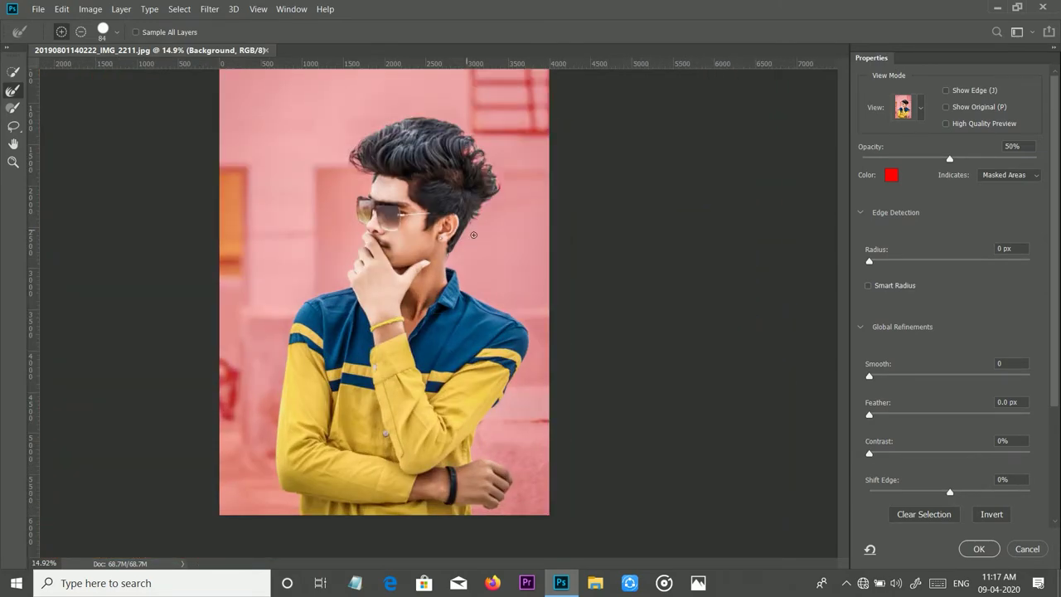
{"action": "scroll", "coordinate": [491, 196], "scroll_direction": "up", "scroll_amount": 3}
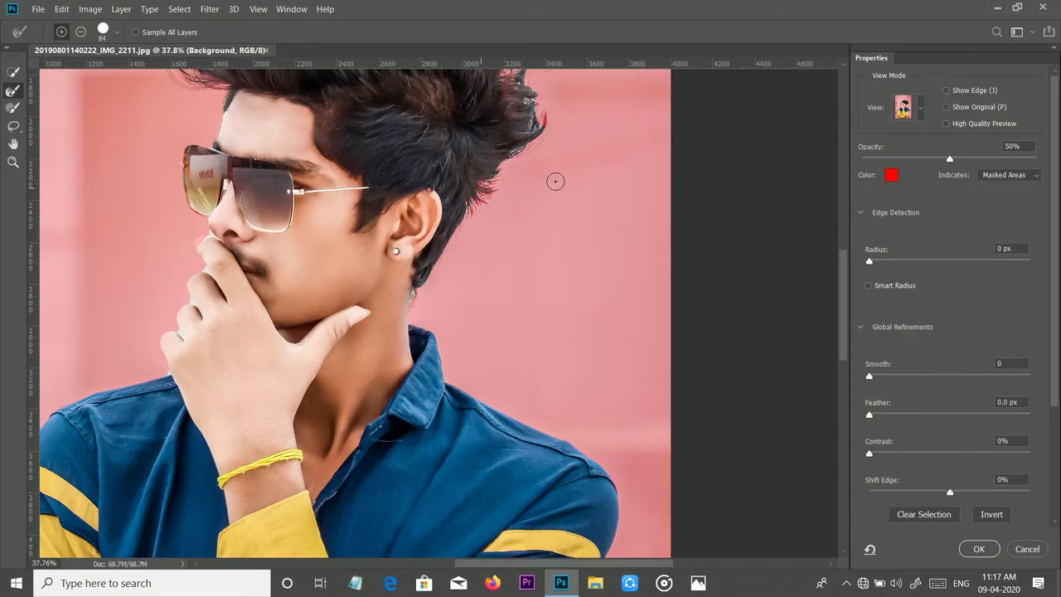
{"action": "scroll", "coordinate": [465, 283], "scroll_direction": "down", "scroll_amount": 2}
{"action": "scroll", "coordinate": [465, 282], "scroll_direction": "down", "scroll_amount": 2}
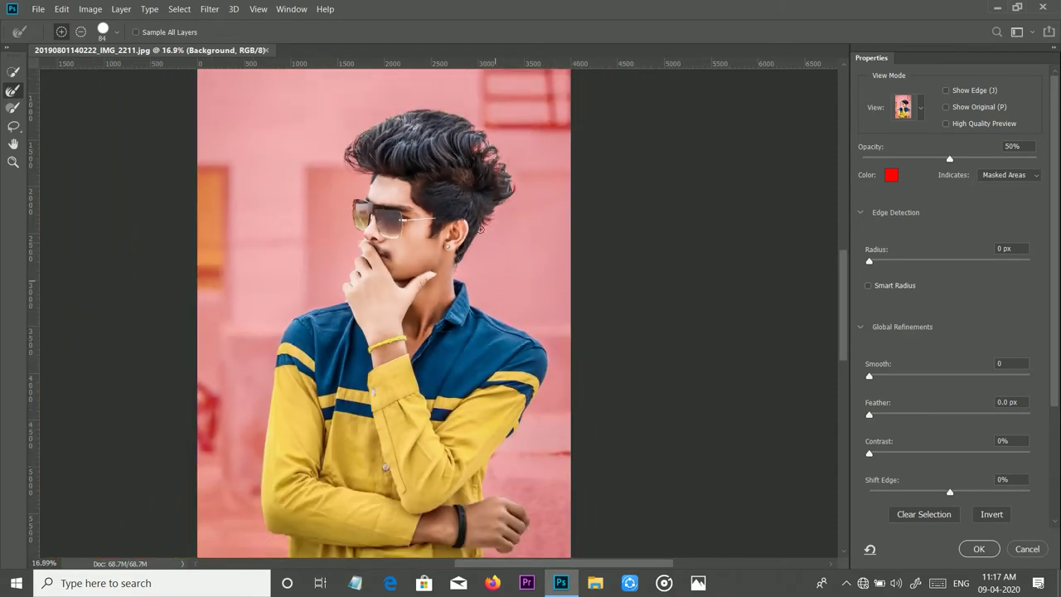
{"action": "scroll", "coordinate": [481, 230], "scroll_direction": "up", "scroll_amount": 2}
{"action": "scroll", "coordinate": [527, 174], "scroll_direction": "up", "scroll_amount": 2}
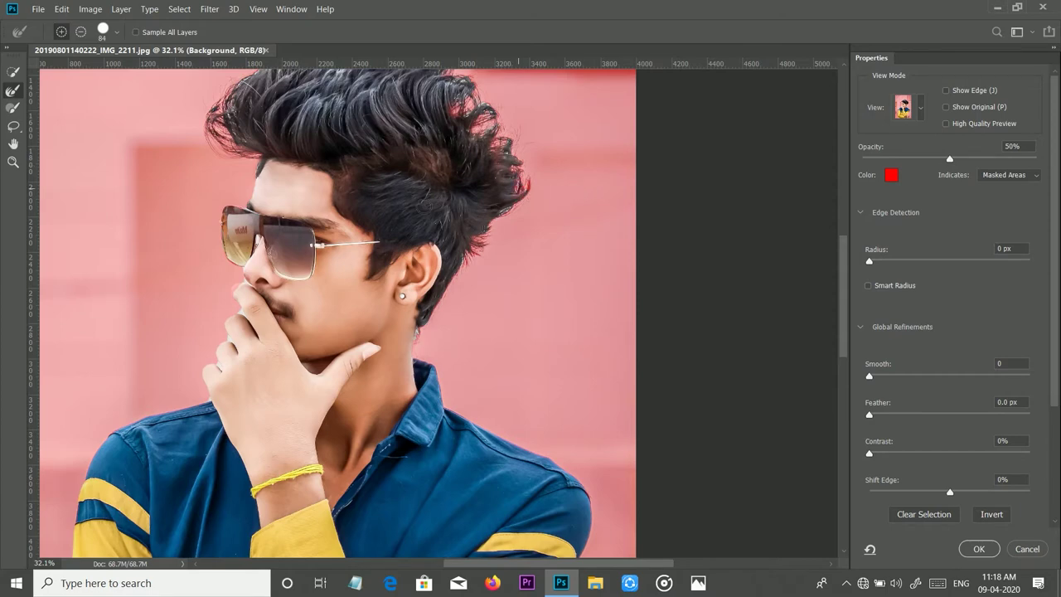
{"action": "key", "text": "ctrl+0"}
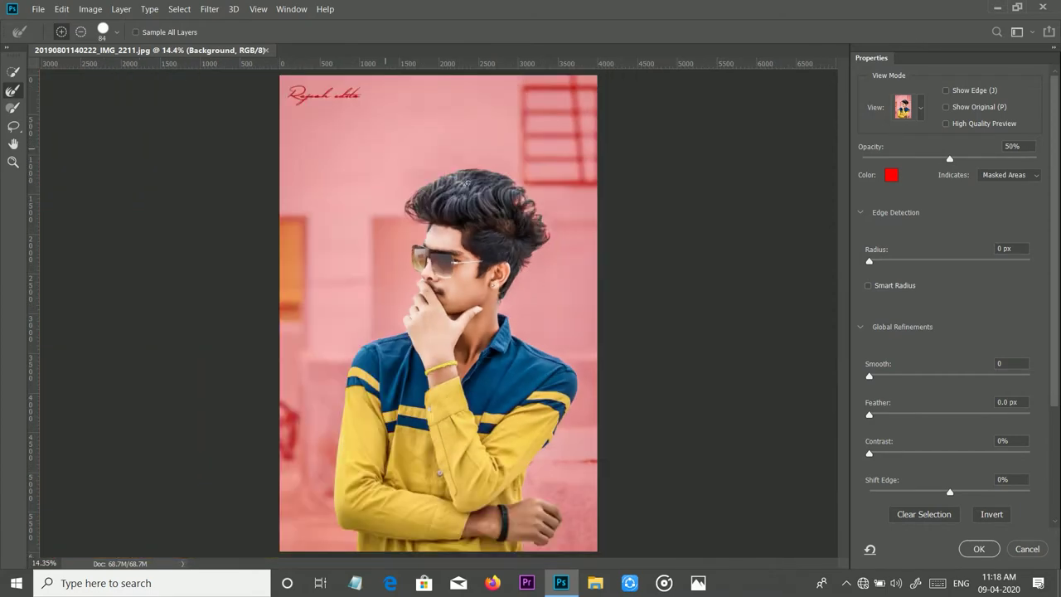
- Set Global Refinements Smooth to 5 and apply the refined selection with OK
{"action": "scroll", "coordinate": [479, 271], "scroll_direction": "up", "scroll_amount": 2}
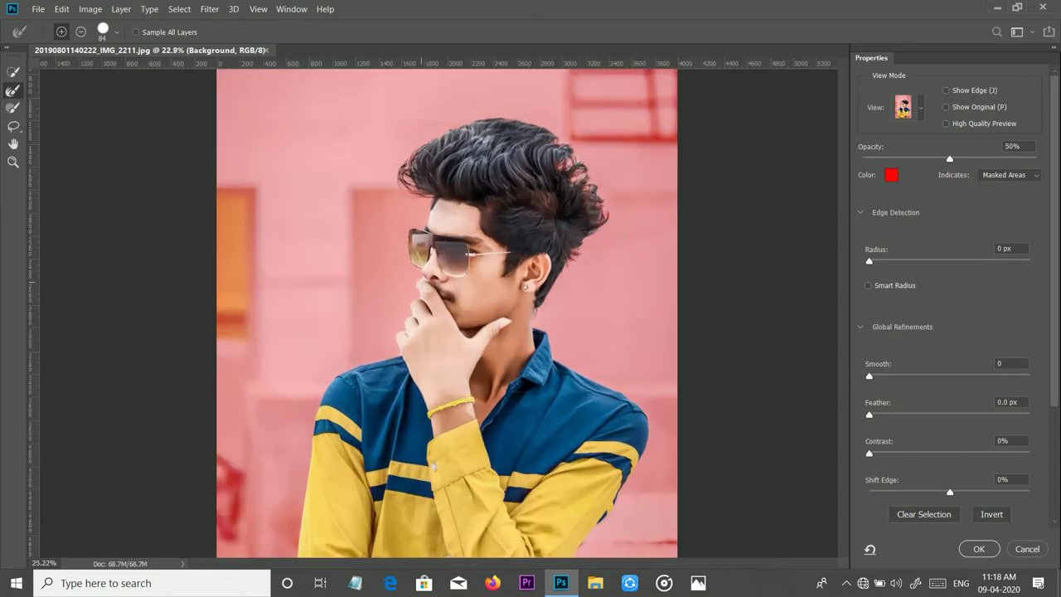
{"action": "scroll", "coordinate": [479, 271], "scroll_direction": "up", "scroll_amount": 2}
{"action": "scroll", "coordinate": [444, 301], "scroll_direction": "up", "scroll_amount": 2}
{"action": "scroll", "coordinate": [444, 301], "scroll_direction": "up", "scroll_amount": 1}
{"action": "scroll", "coordinate": [432, 290], "scroll_direction": "down", "scroll_amount": 3}
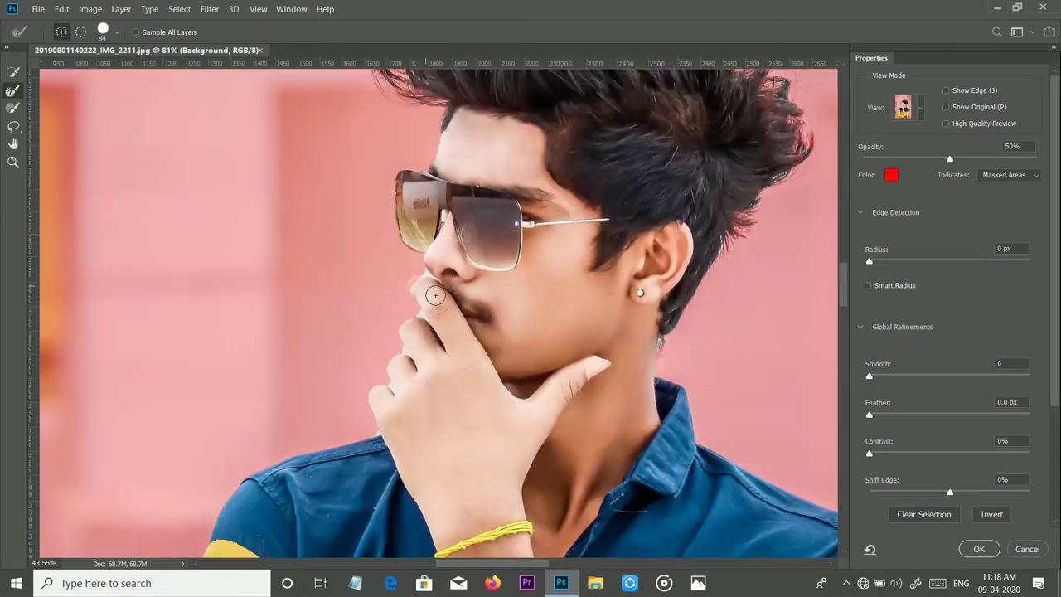
{"action": "scroll", "coordinate": [432, 290], "scroll_direction": "down", "scroll_amount": 2}
{"action": "scroll", "coordinate": [432, 290], "scroll_direction": "down", "scroll_amount": 1}
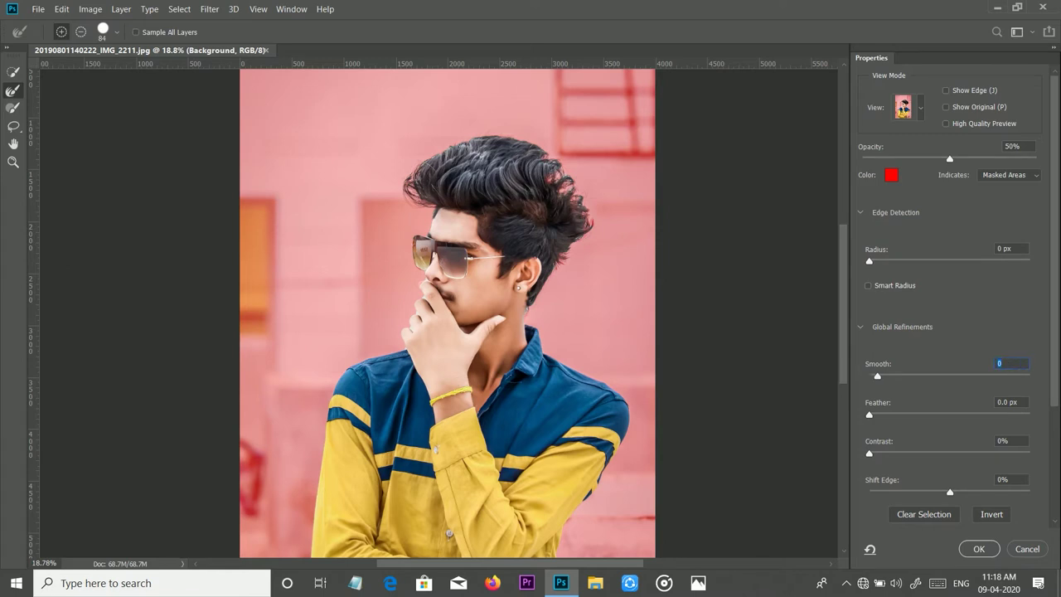
{"action": "left_click", "coordinate": [981, 548]}
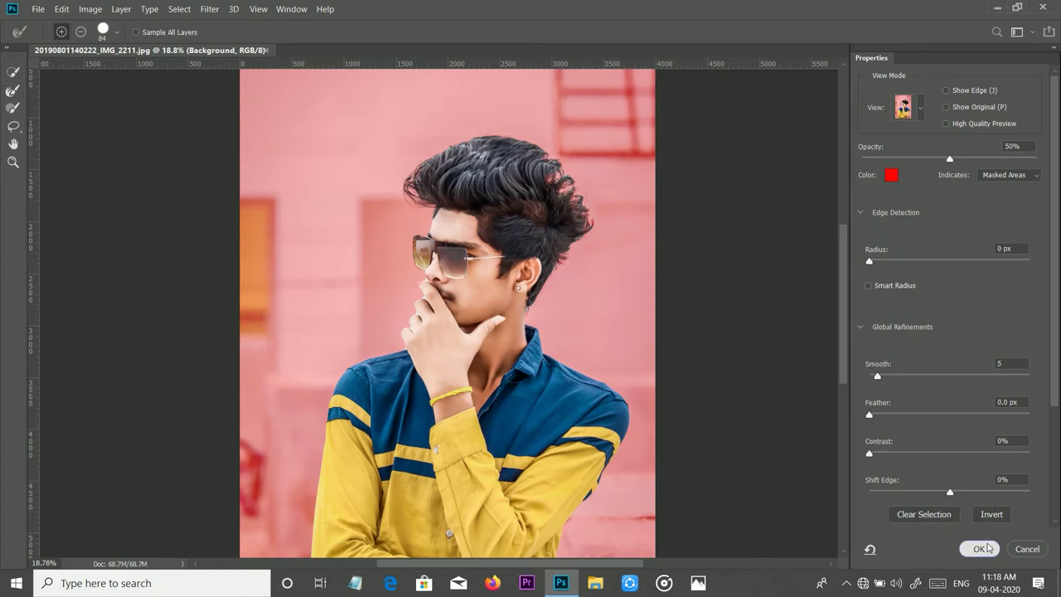
- Zoom in, shrink the brush, and add the fingertip beside the nose to the selection
{"action": "scroll", "coordinate": [426, 331], "scroll_direction": "up", "scroll_amount": 2}
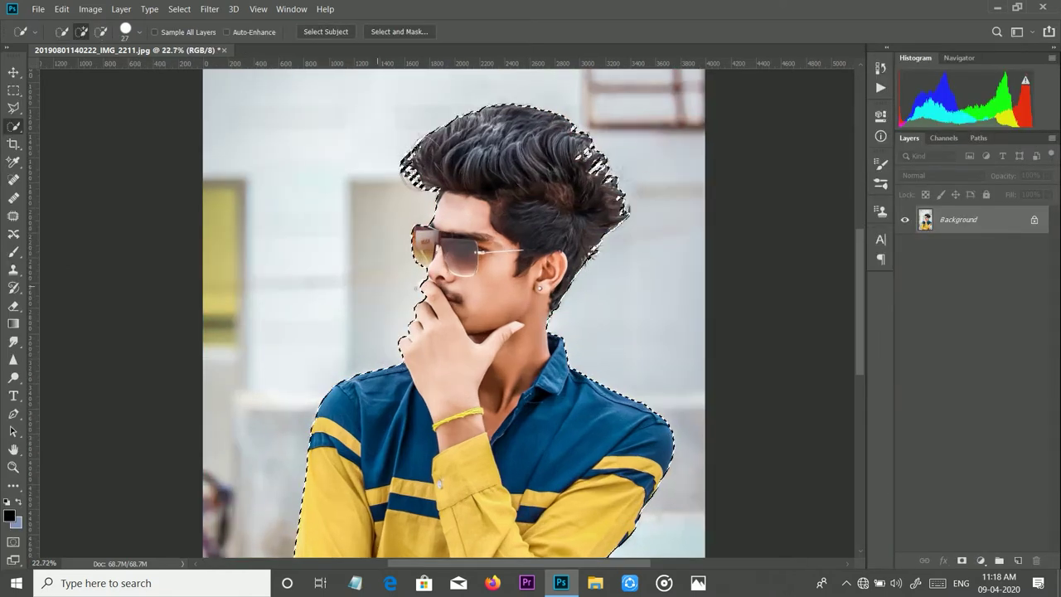
{"action": "scroll", "coordinate": [426, 331], "scroll_direction": "up", "scroll_amount": 3}
{"action": "scroll", "coordinate": [426, 332], "scroll_direction": "up", "scroll_amount": 3}
{"action": "scroll", "coordinate": [426, 331], "scroll_direction": "up", "scroll_amount": 1}
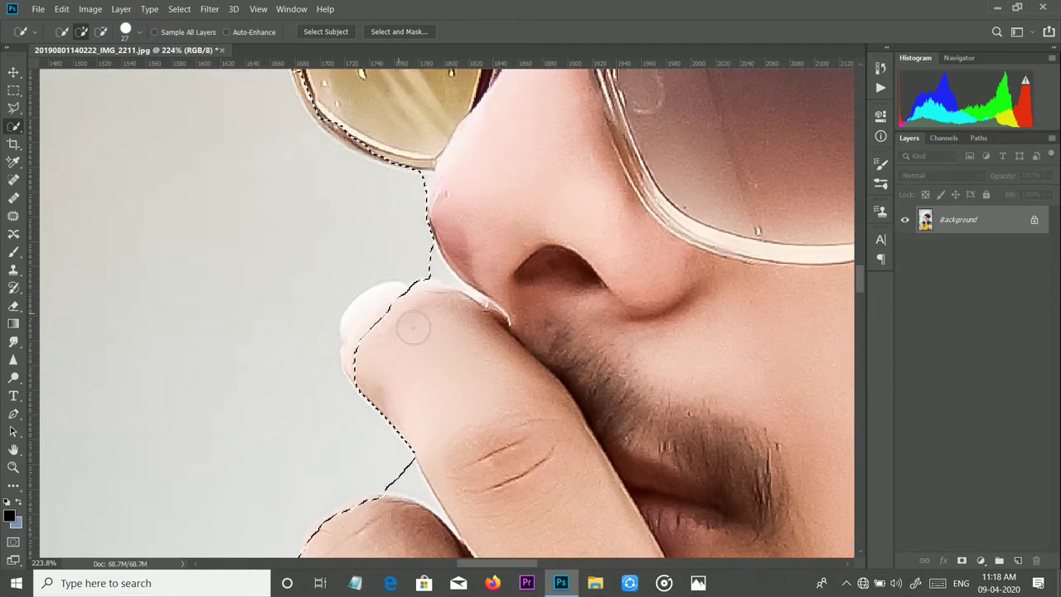
{"action": "mouse_move", "coordinate": [399, 306]}
{"action": "left_mouse_down"}
{"action": "mouse_move", "coordinate": [375, 321]}
{"action": "mouse_move", "coordinate": [372, 374]}
{"action": "left_mouse_up"}
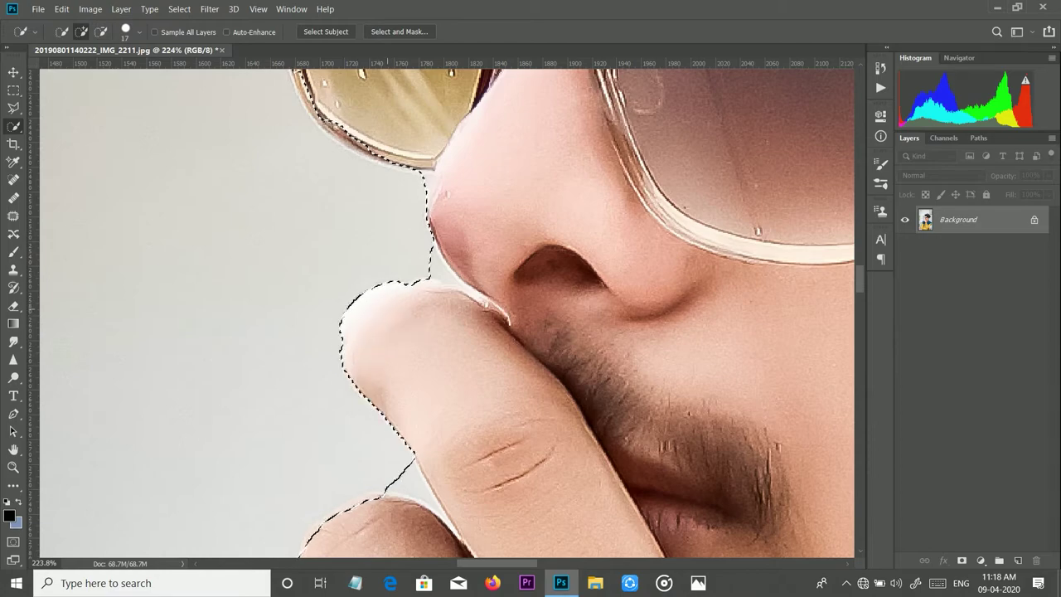
{"action": "scroll", "coordinate": [402, 315], "scroll_direction": "down", "scroll_amount": 5}
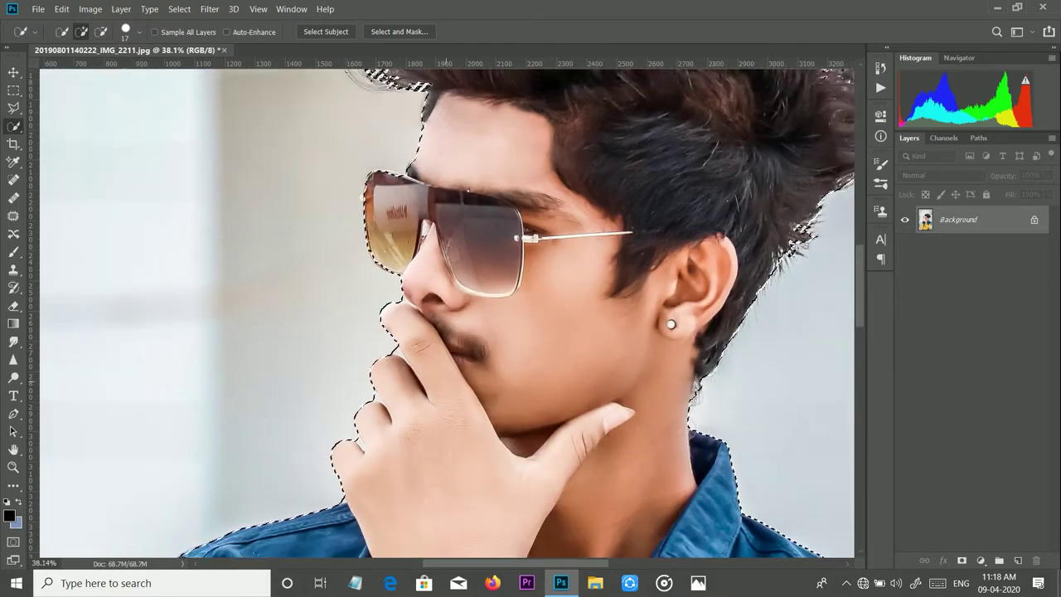
{"action": "scroll", "coordinate": [464, 291], "scroll_direction": "down", "scroll_amount": 1}
{"action": "scroll", "coordinate": [464, 290], "scroll_direction": "down", "scroll_amount": 2}
{"action": "scroll", "coordinate": [465, 290], "scroll_direction": "down", "scroll_amount": 1}
{"action": "scroll", "coordinate": [464, 290], "scroll_direction": "down", "scroll_amount": 1}
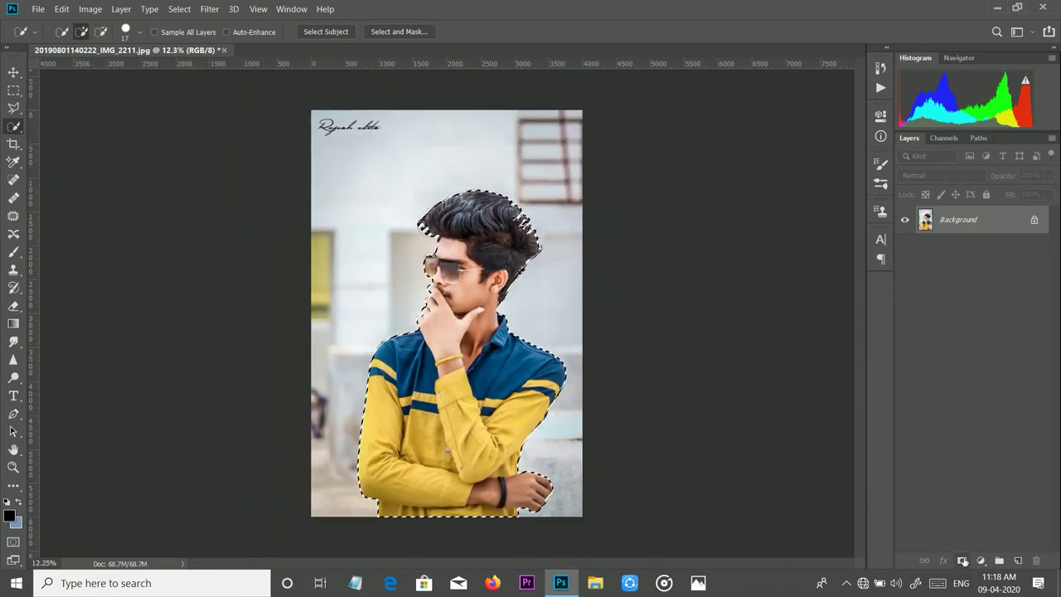
- Add a layer mask from the selection to hide the photo's backdrop
{"action": "left_click", "coordinate": [963, 561]}
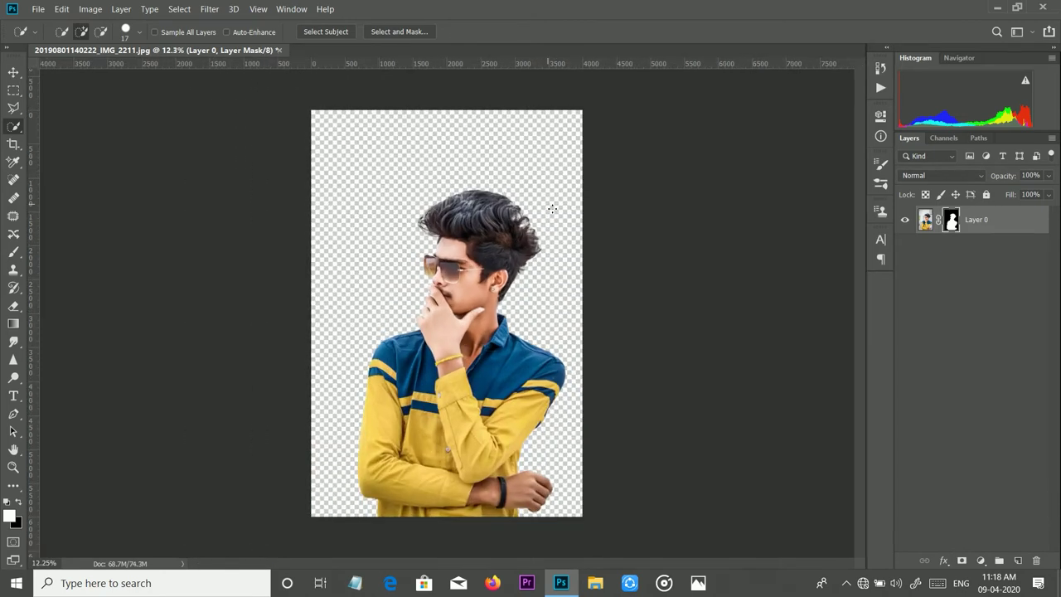
{"action": "scroll", "coordinate": [552, 208], "scroll_direction": "down", "scroll_amount": 1}
{"action": "left_click", "coordinate": [38, 9]}
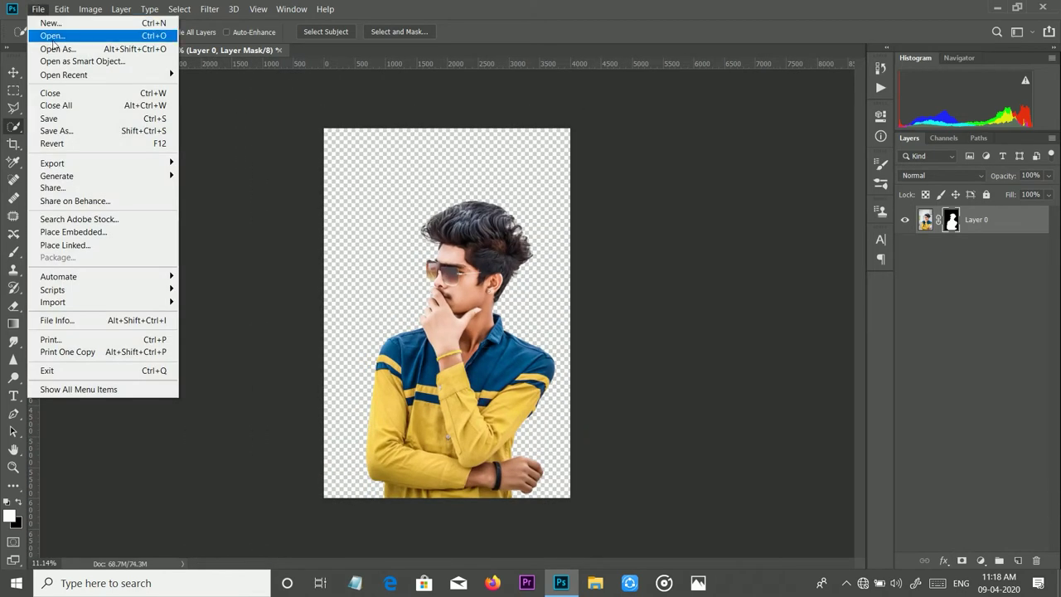
{"action": "left_click", "coordinate": [214, 126]}
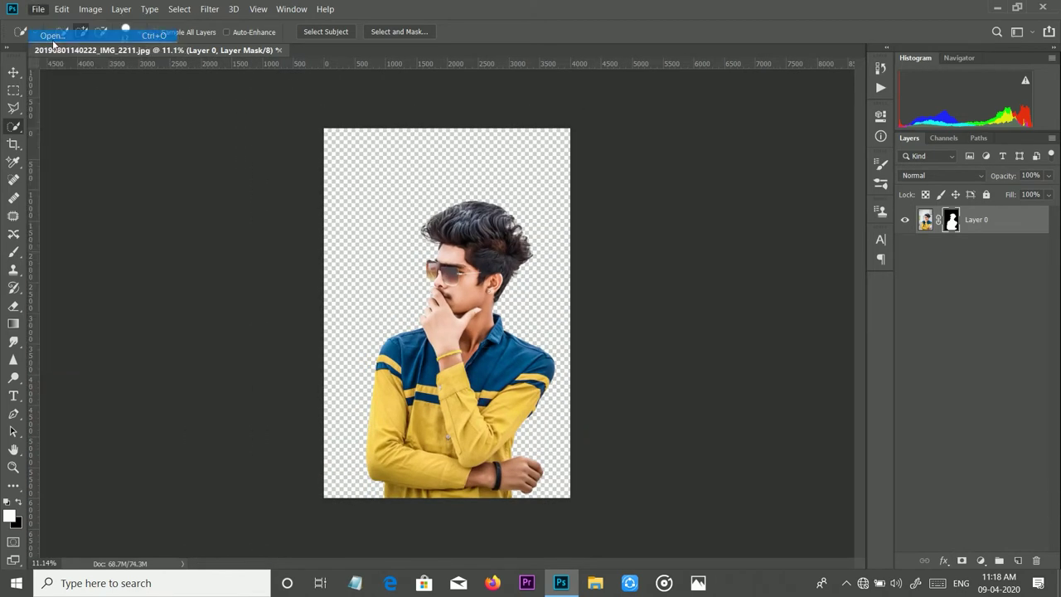
- Open 'bakground copyamit editz.jpg' from E:\3d portrait effect zip 3, then return to IMG_2211
{"action": "double_click", "coordinate": [225, 148]}
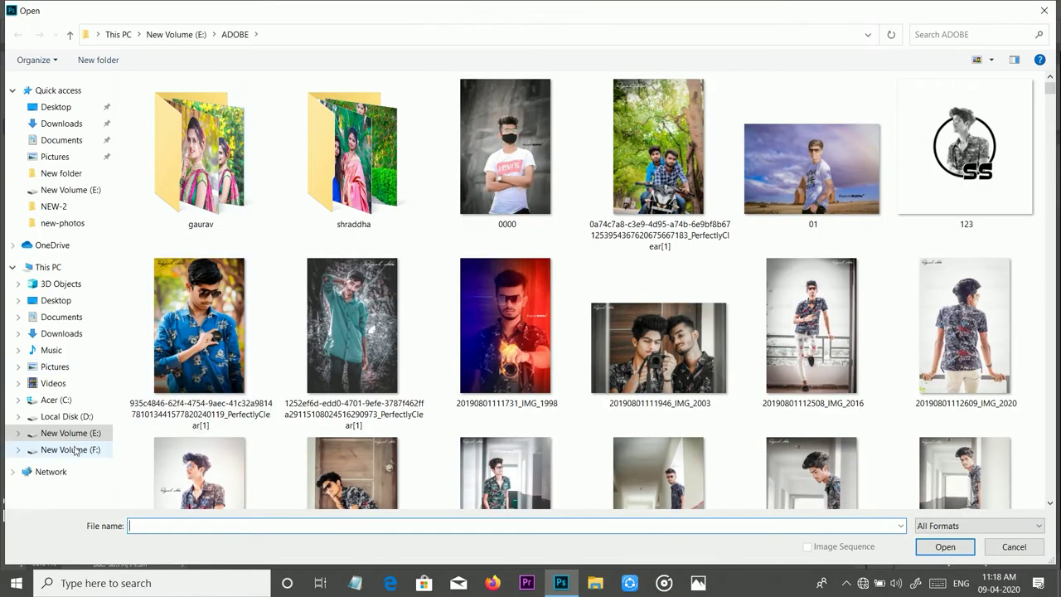
{"action": "left_click", "coordinate": [73, 434]}
{"action": "double_click", "coordinate": [178, 137]}
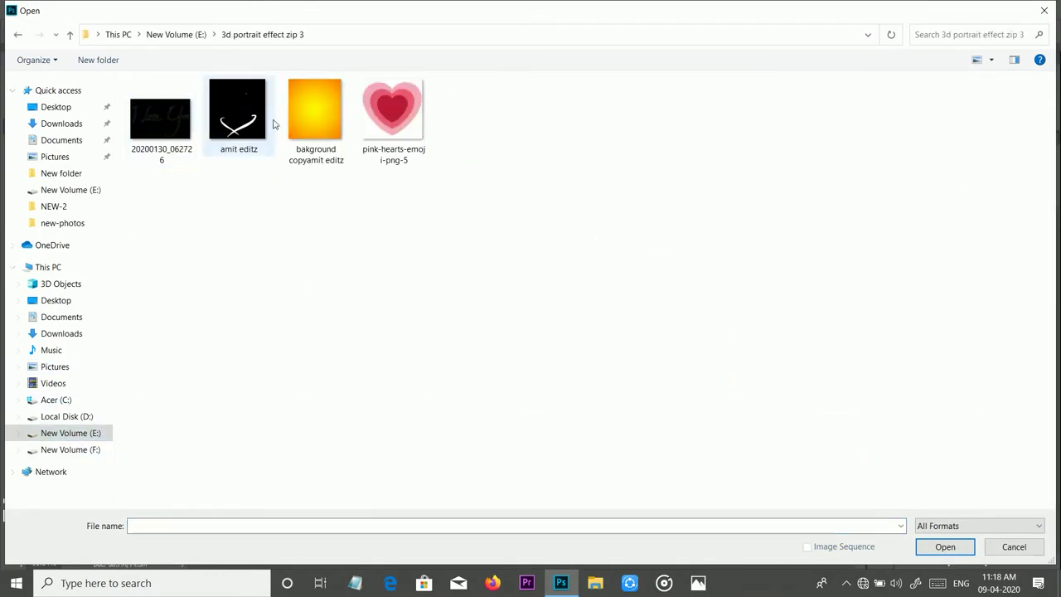
{"action": "left_click", "coordinate": [300, 121]}
{"action": "left_click", "coordinate": [947, 546]}
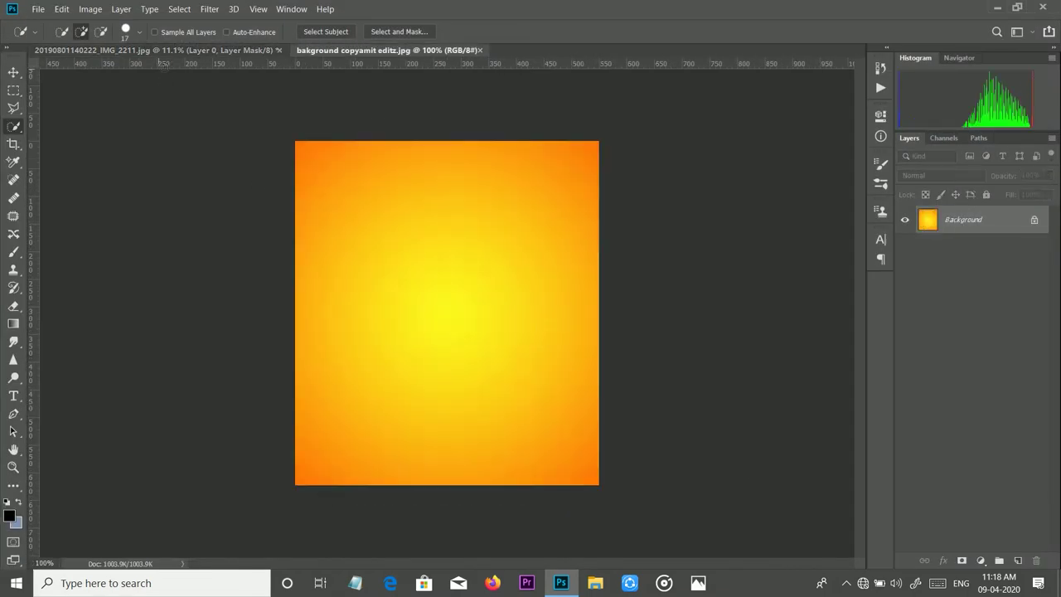
{"action": "left_click", "coordinate": [157, 50]}
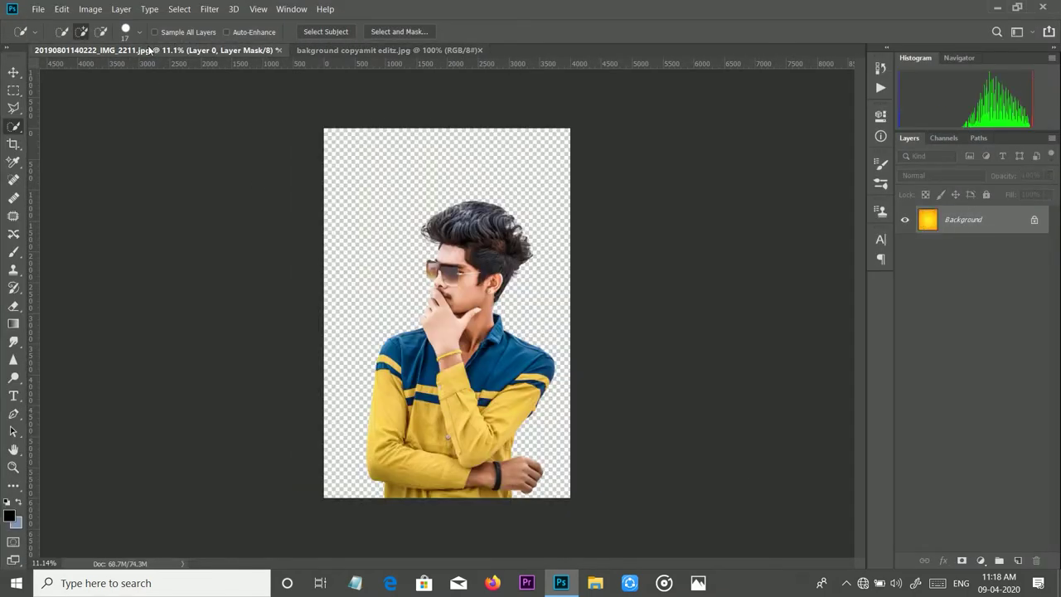
- Drag the man's layer into the gradient background document with the Move tool
{"action": "left_click", "coordinate": [13, 73]}
{"action": "mouse_move", "coordinate": [423, 367]}
{"action": "left_mouse_down"}
{"action": "mouse_move", "coordinate": [371, 54]}
{"action": "mouse_move", "coordinate": [433, 351]}
{"action": "left_mouse_up"}
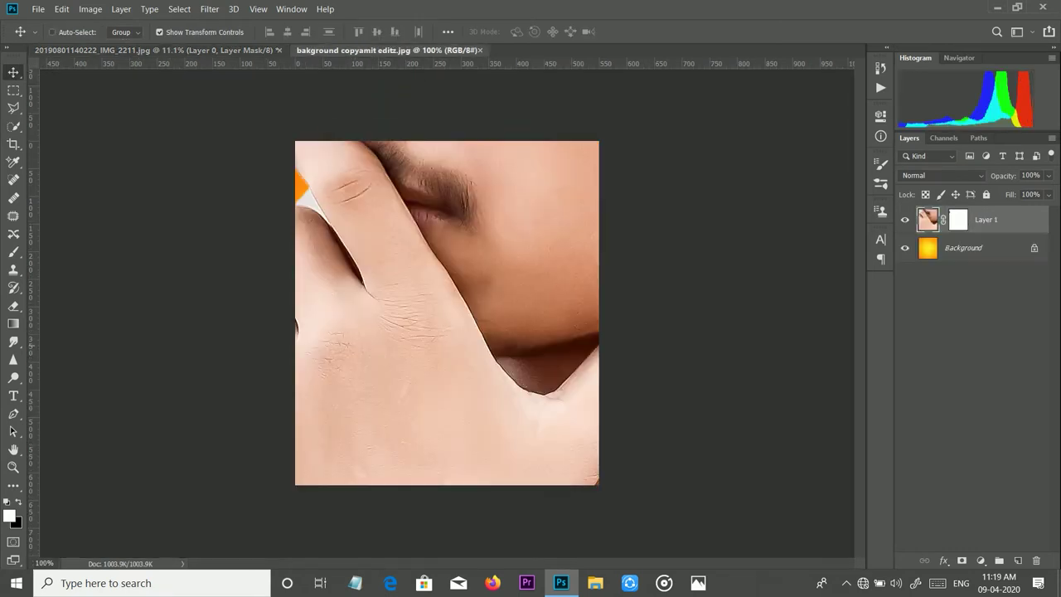
{"action": "scroll", "coordinate": [434, 348], "scroll_direction": "down", "scroll_amount": 4}
{"action": "scroll", "coordinate": [434, 348], "scroll_direction": "down", "scroll_amount": 4}
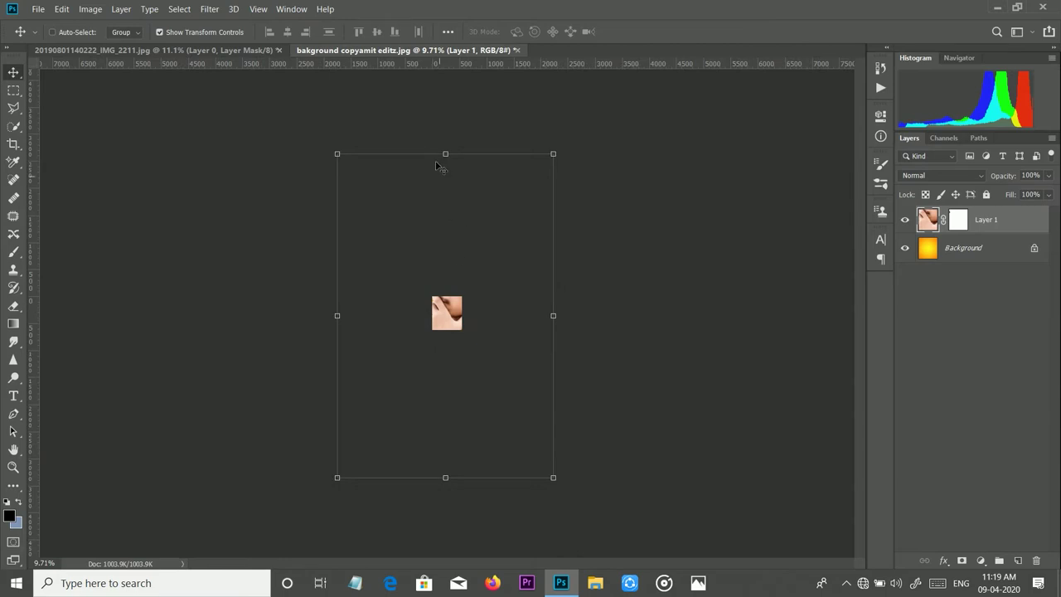
- Free-transform the man, shrinking him and centring him on the orange background
{"action": "left_click_drag", "start_coordinate": [446, 153], "coordinate": [446, 422]}
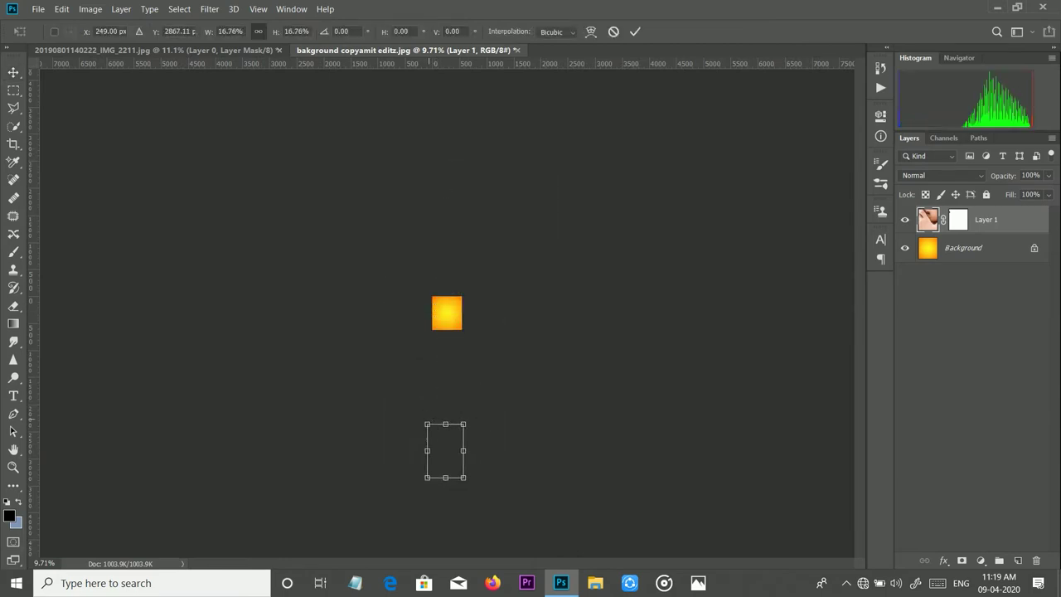
{"action": "scroll", "coordinate": [446, 456], "scroll_direction": "up", "scroll_amount": 2}
{"action": "left_click_drag", "start_coordinate": [444, 511], "coordinate": [446, 286]}
{"action": "scroll", "coordinate": [442, 324], "scroll_direction": "up", "scroll_amount": 3}
{"action": "scroll", "coordinate": [443, 324], "scroll_direction": "up", "scroll_amount": 5}
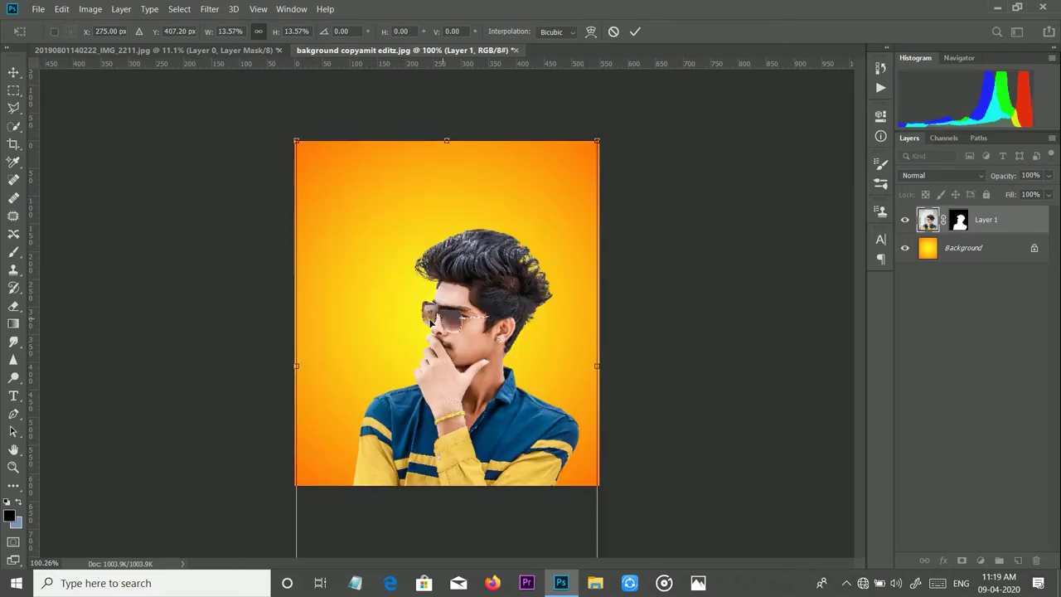
{"action": "left_click_drag", "start_coordinate": [452, 166], "coordinate": [452, 326]}
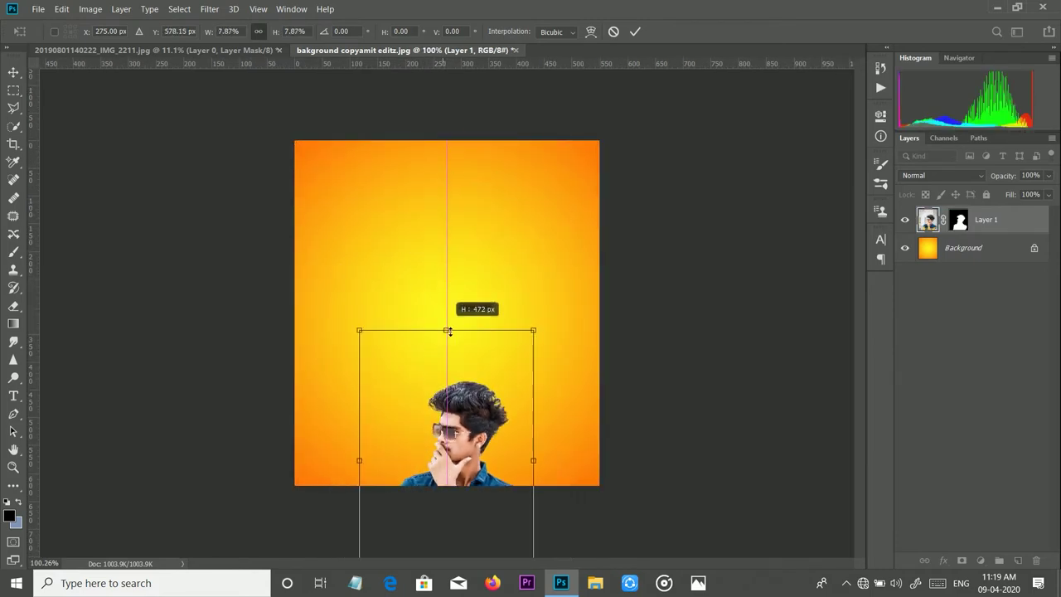
{"action": "left_click_drag", "start_coordinate": [468, 461], "coordinate": [476, 295]}
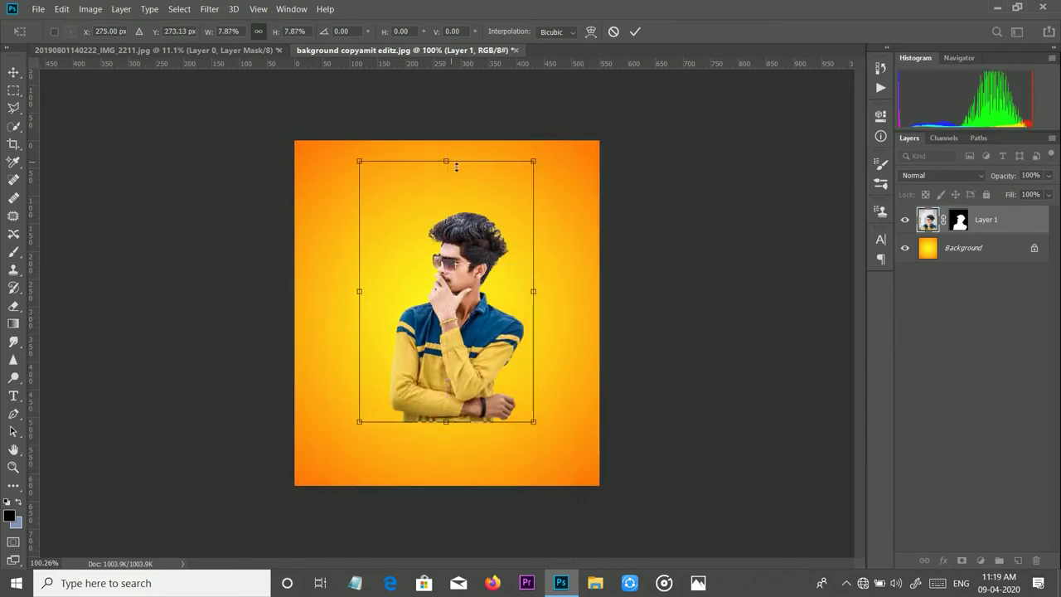
- Resize the man to fill the background's lower part and commit the transform
{"action": "left_click_drag", "start_coordinate": [455, 159], "coordinate": [448, 33]}
{"action": "left_click_drag", "start_coordinate": [448, 276], "coordinate": [448, 336]}
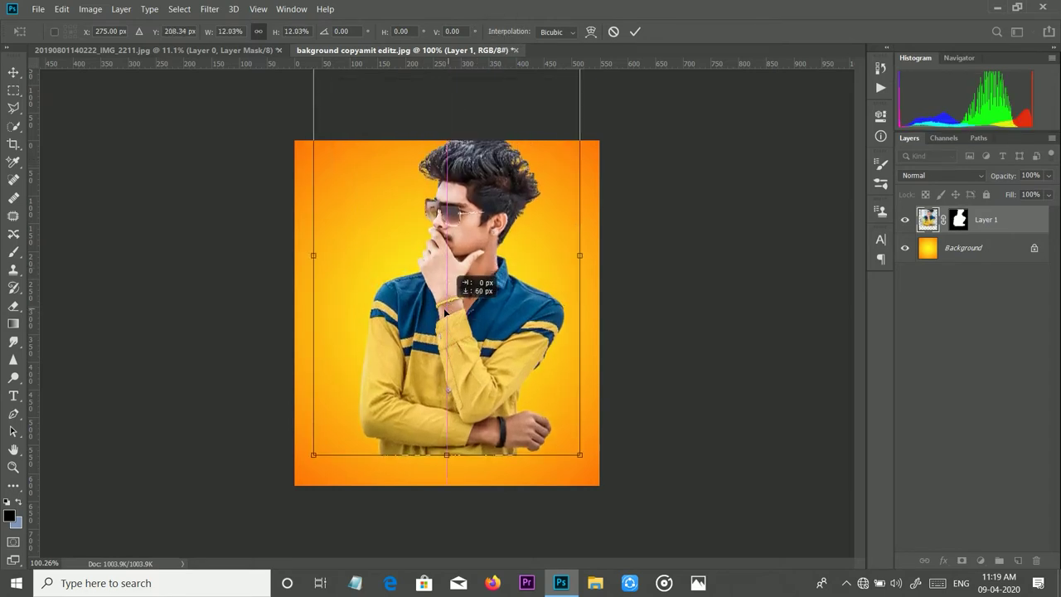
{"action": "scroll", "coordinate": [444, 117], "scroll_direction": "down", "scroll_amount": 1}
{"action": "left_click_drag", "start_coordinate": [449, 124], "coordinate": [448, 189]}
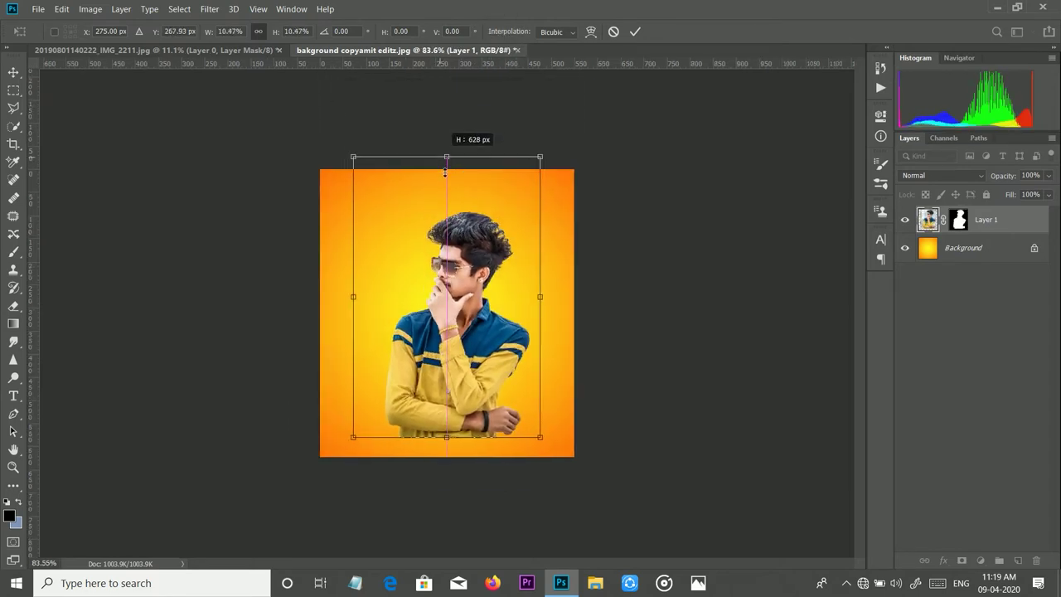
{"action": "mouse_move", "coordinate": [472, 259]}
{"action": "left_mouse_down"}
{"action": "mouse_move", "coordinate": [462, 260]}
{"action": "mouse_move", "coordinate": [466, 247]}
{"action": "left_mouse_up"}
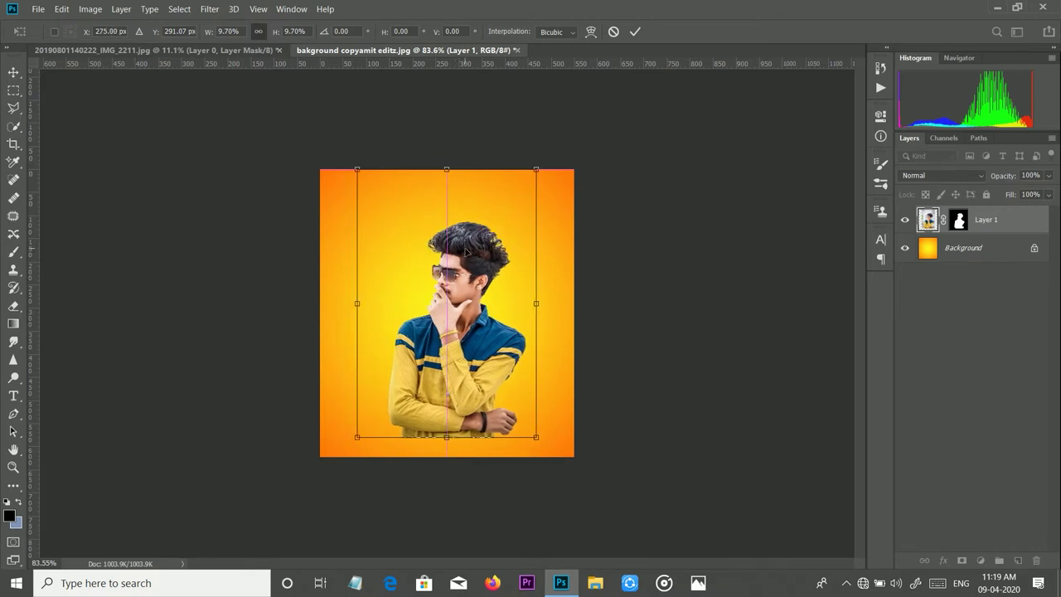
{"action": "scroll", "coordinate": [463, 281], "scroll_direction": "up", "scroll_amount": 1}
{"action": "scroll", "coordinate": [463, 281], "scroll_direction": "up", "scroll_amount": 1}
{"action": "scroll", "coordinate": [463, 281], "scroll_direction": "down", "scroll_amount": 1}
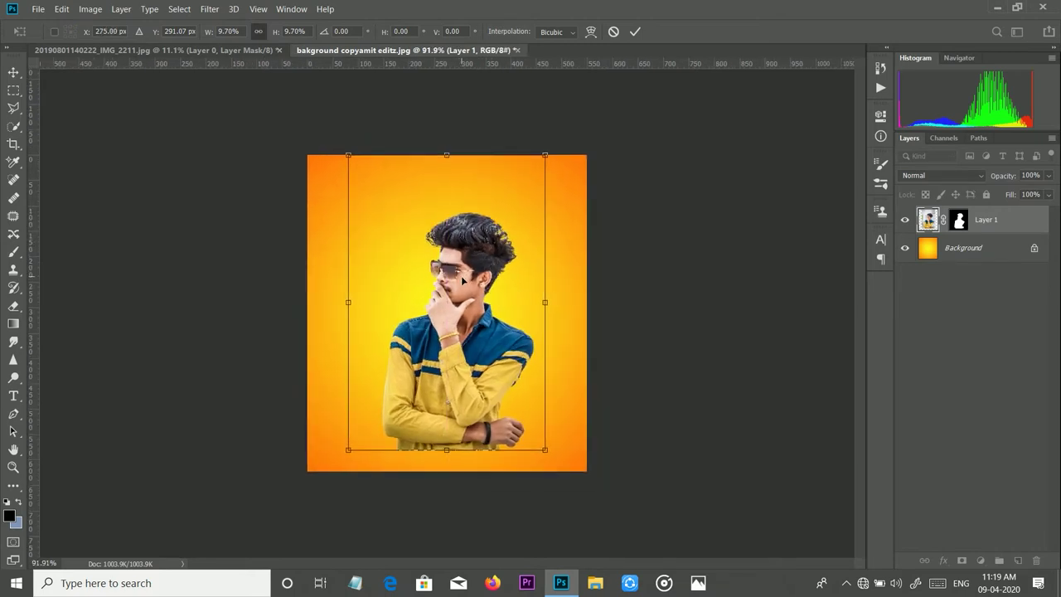
{"action": "left_click", "coordinate": [642, 31]}
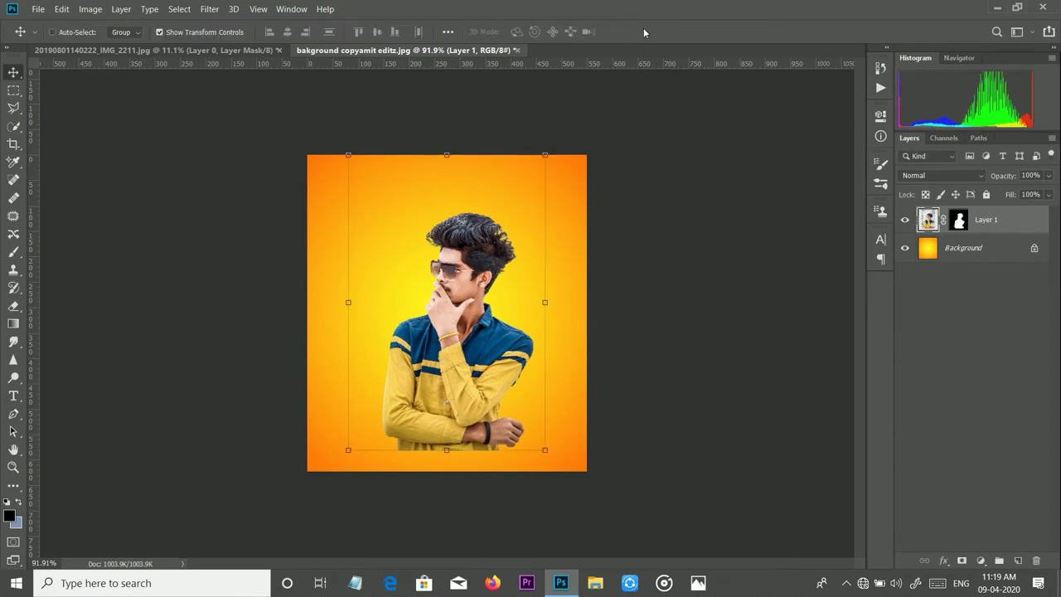
- Drag the 'amit editz' swoosh from E:\3d portrait effect zip 3 into the composition
{"action": "left_click", "coordinate": [595, 583]}
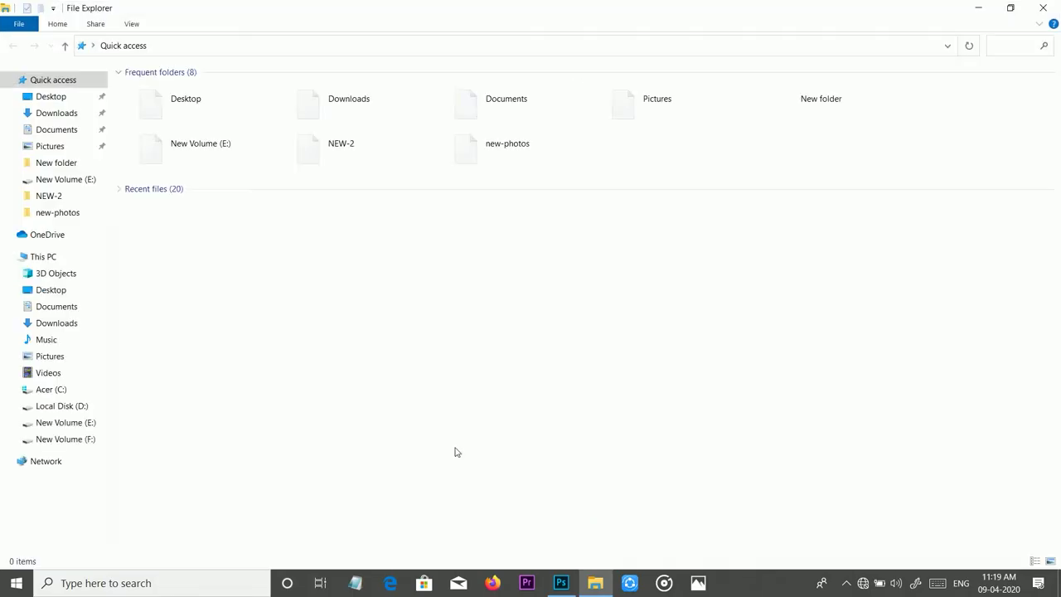
{"action": "left_click", "coordinate": [86, 422]}
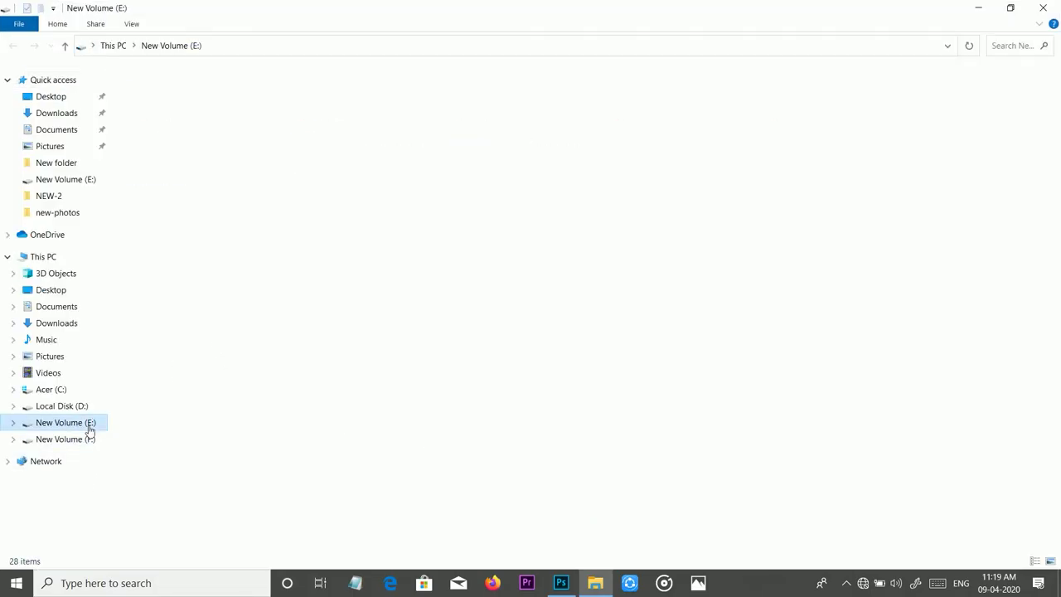
{"action": "double_click", "coordinate": [157, 104]}
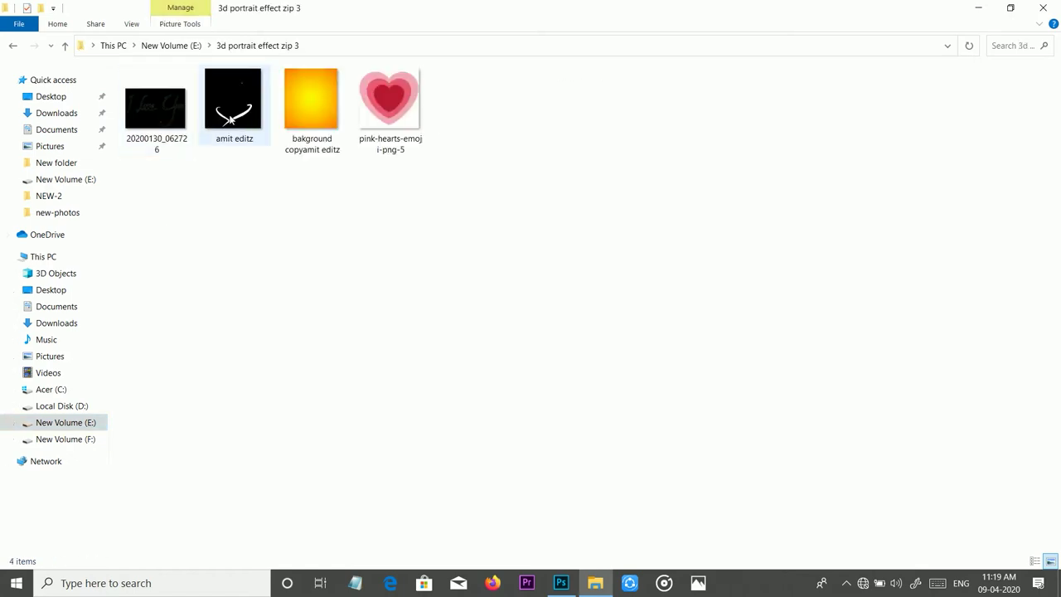
{"action": "mouse_move", "coordinate": [234, 101]}
{"action": "left_mouse_down"}
{"action": "mouse_move", "coordinate": [596, 583]}
{"action": "mouse_move", "coordinate": [478, 469]}
{"action": "left_mouse_up"}
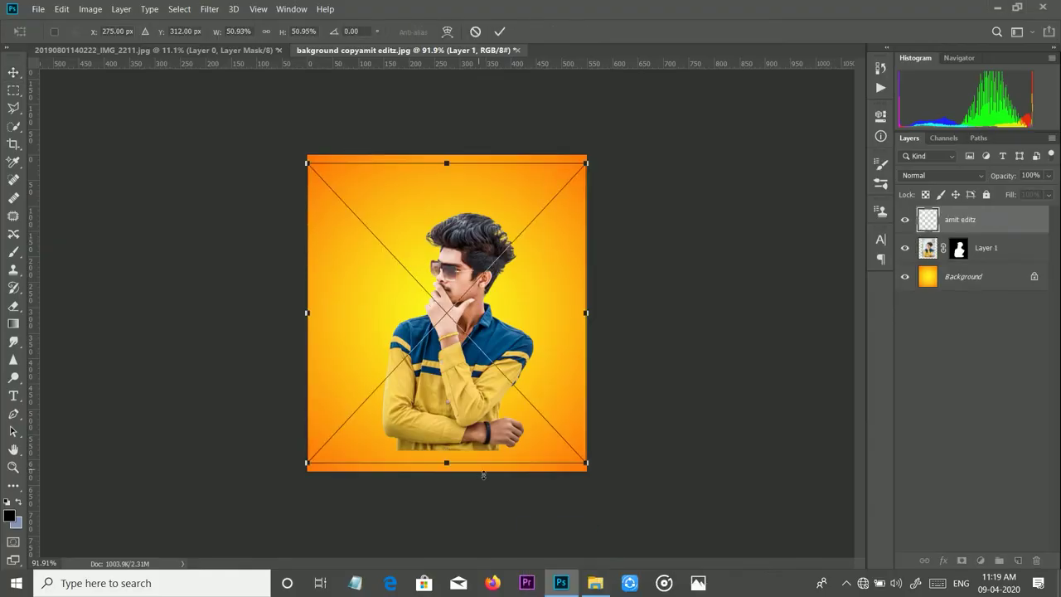
- Position the 'amit editz' swoosh across the man's torso and commit the placement
{"action": "left_click_drag", "start_coordinate": [474, 412], "coordinate": [483, 423]}
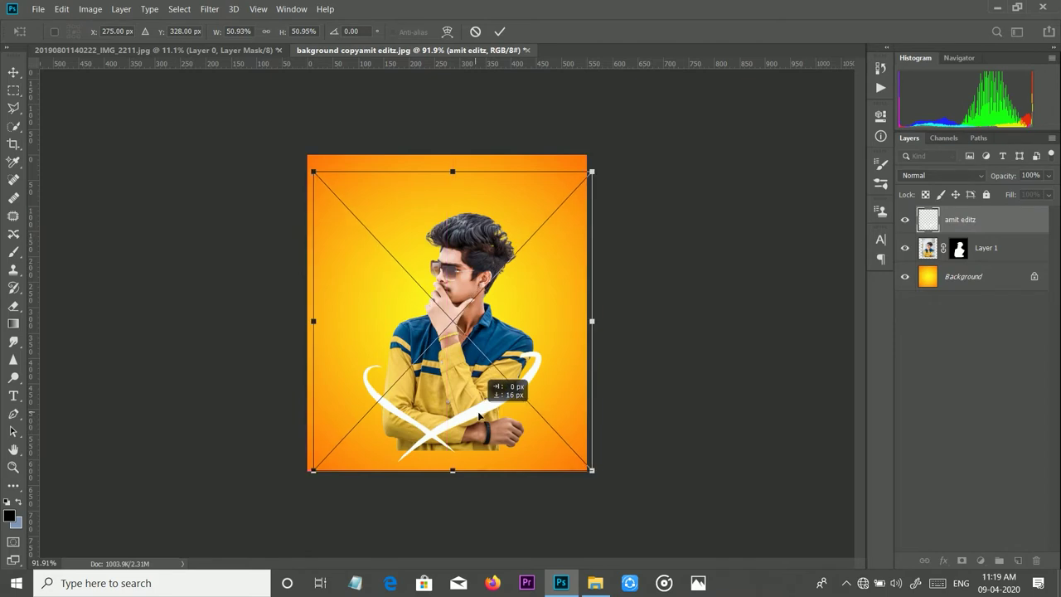
{"action": "scroll", "coordinate": [478, 414], "scroll_direction": "up", "scroll_amount": 1}
{"action": "scroll", "coordinate": [447, 328], "scroll_direction": "up", "scroll_amount": 1}
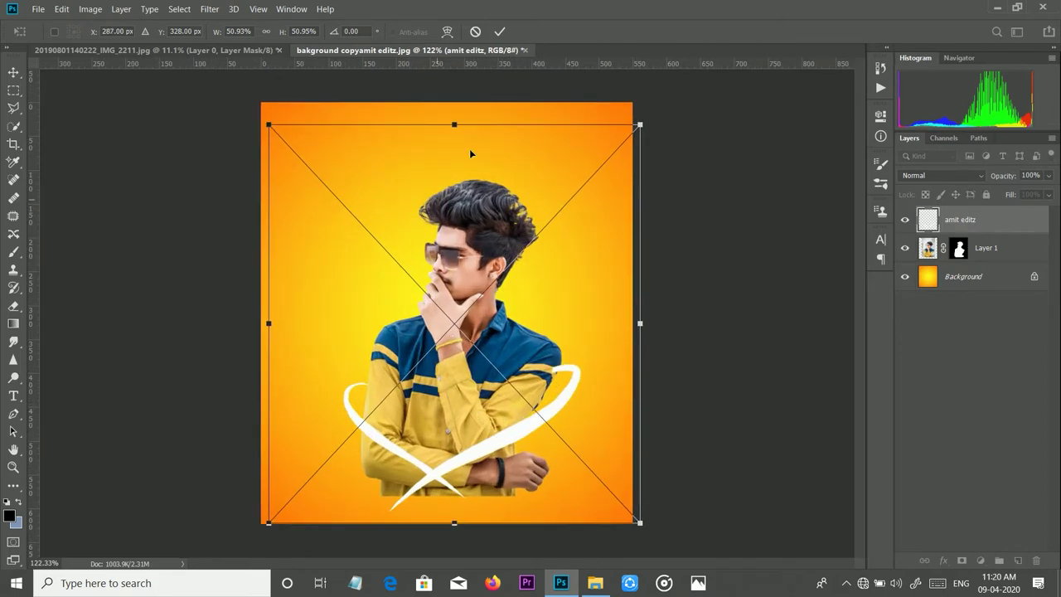
{"action": "left_click", "coordinate": [500, 33]}
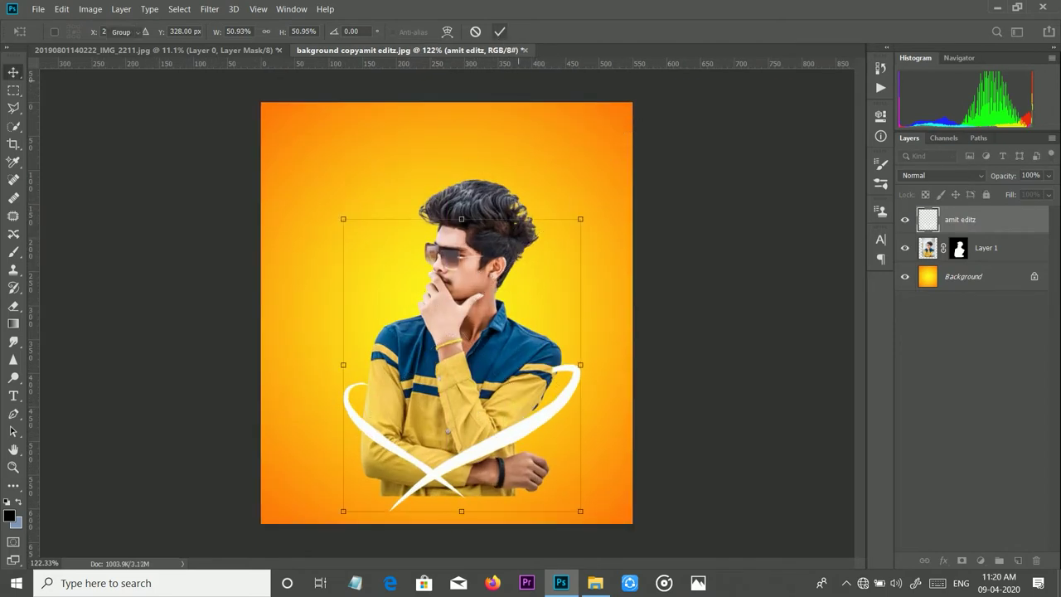
{"action": "left_click_drag", "start_coordinate": [484, 434], "coordinate": [484, 434]}
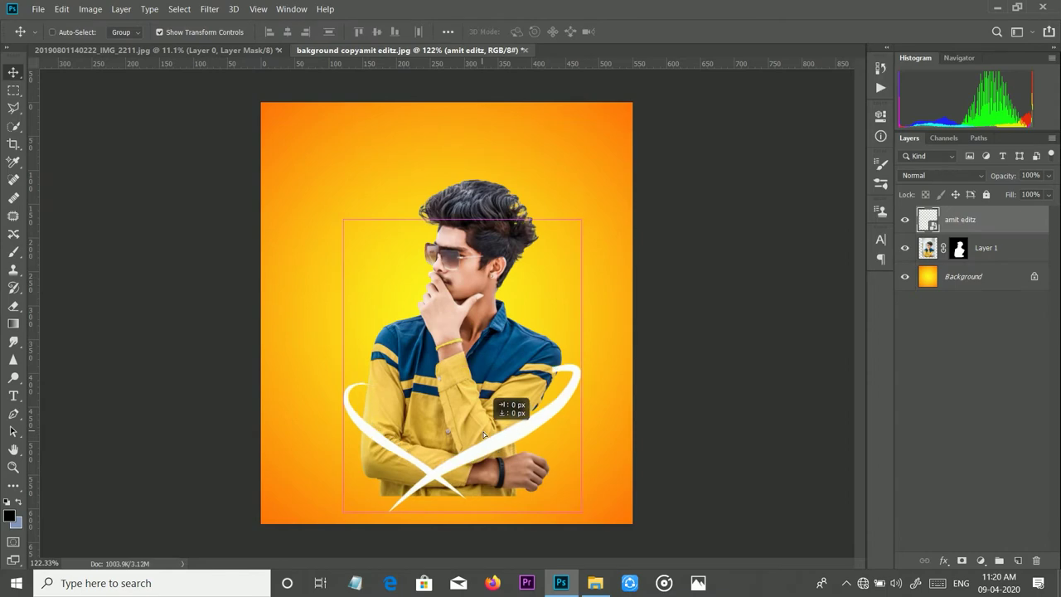
- Move 'amit editz' below Layer 1, then return it above Layer 1
{"action": "scroll", "coordinate": [483, 419], "scroll_direction": "up", "scroll_amount": 1}
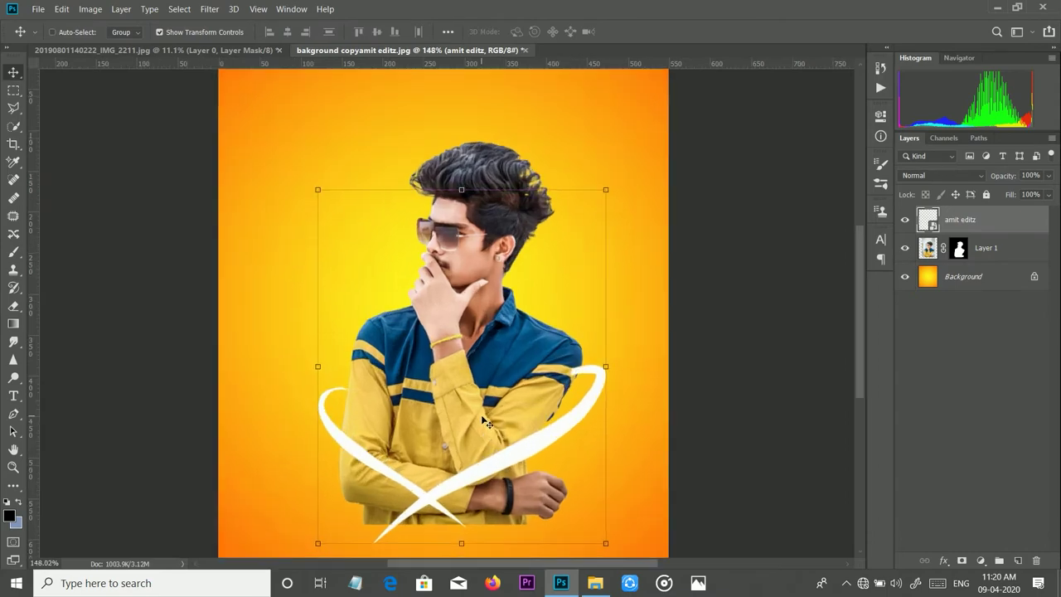
{"action": "scroll", "coordinate": [483, 419], "scroll_direction": "up", "scroll_amount": 2}
{"action": "scroll", "coordinate": [484, 423], "scroll_direction": "down", "scroll_amount": 1}
{"action": "scroll", "coordinate": [482, 423], "scroll_direction": "up", "scroll_amount": 3}
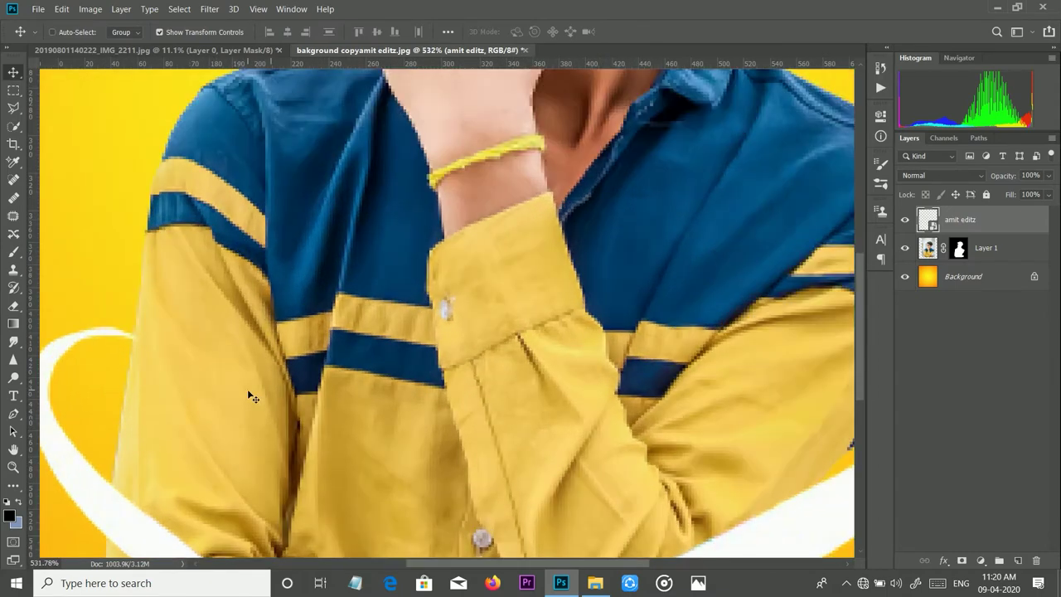
{"action": "scroll", "coordinate": [249, 391], "scroll_direction": "down", "scroll_amount": 1}
{"action": "scroll", "coordinate": [397, 377], "scroll_direction": "down", "scroll_amount": 1}
{"action": "scroll", "coordinate": [538, 364], "scroll_direction": "up", "scroll_amount": 1}
{"action": "scroll", "coordinate": [698, 343], "scroll_direction": "up", "scroll_amount": 3}
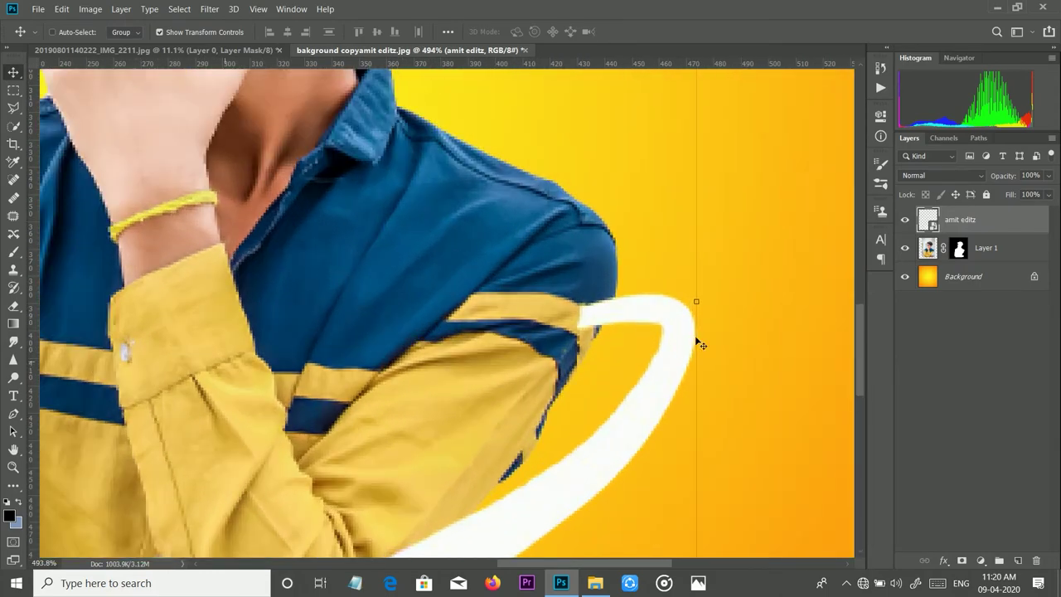
{"action": "left_click_drag", "start_coordinate": [1008, 227], "coordinate": [1009, 262]}
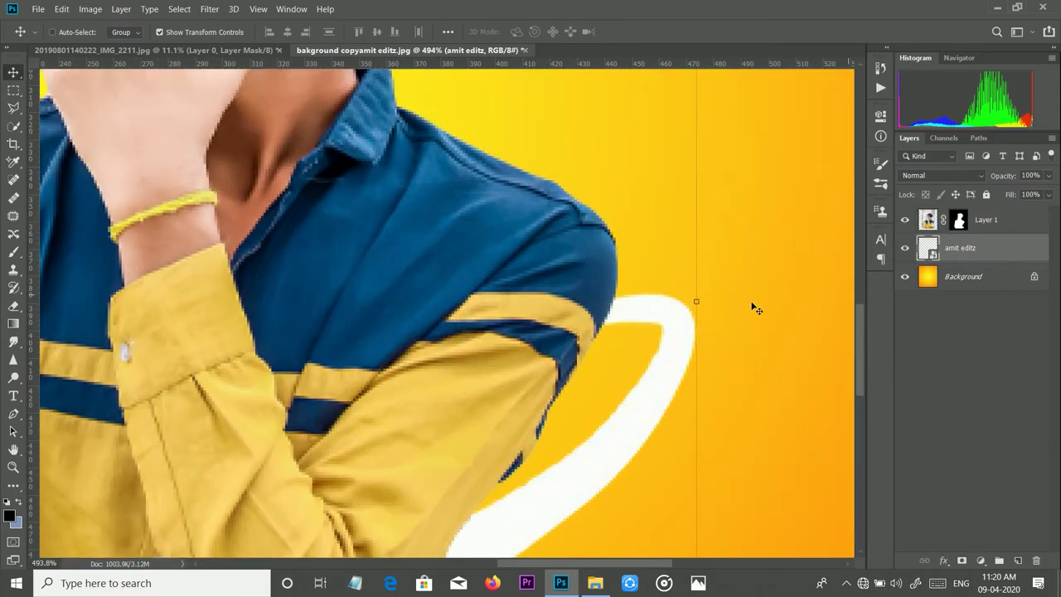
{"action": "scroll", "coordinate": [584, 311], "scroll_direction": "down", "scroll_amount": 2}
{"action": "scroll", "coordinate": [427, 286], "scroll_direction": "up", "scroll_amount": 1}
{"action": "left_click_drag", "start_coordinate": [983, 260], "coordinate": [986, 221]}
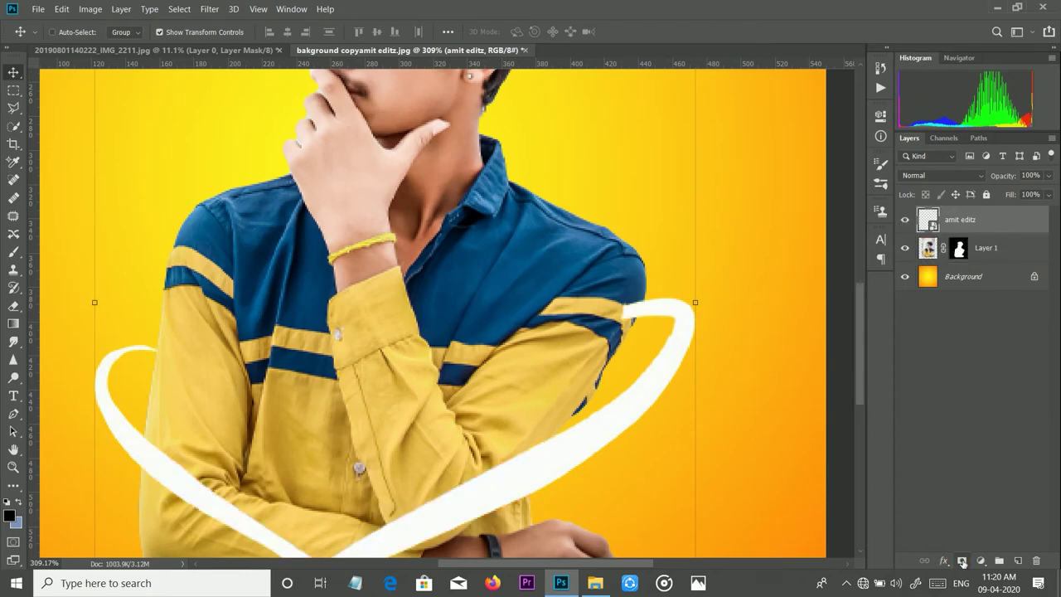
- Add a layer mask to 'amit editz' and set up a 7 px, 0% hardness black brush
{"action": "left_click", "coordinate": [961, 561]}
{"action": "scroll", "coordinate": [583, 274], "scroll_direction": "up", "scroll_amount": 1}
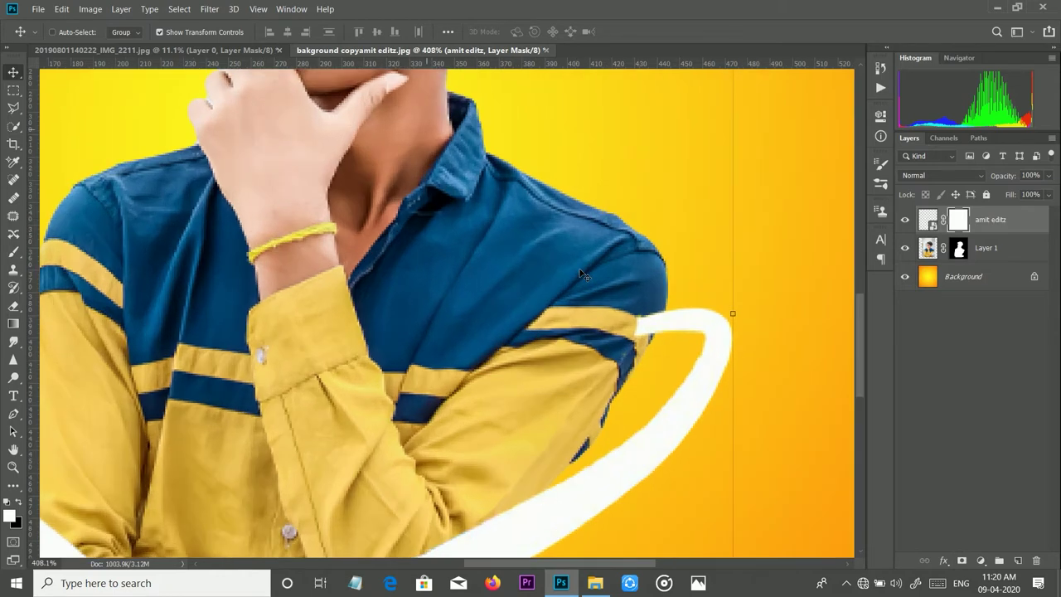
{"action": "left_click", "coordinate": [14, 252]}
{"action": "scroll", "coordinate": [663, 340], "scroll_direction": "up", "scroll_amount": 2}
{"action": "scroll", "coordinate": [669, 344], "scroll_direction": "up", "scroll_amount": 2}
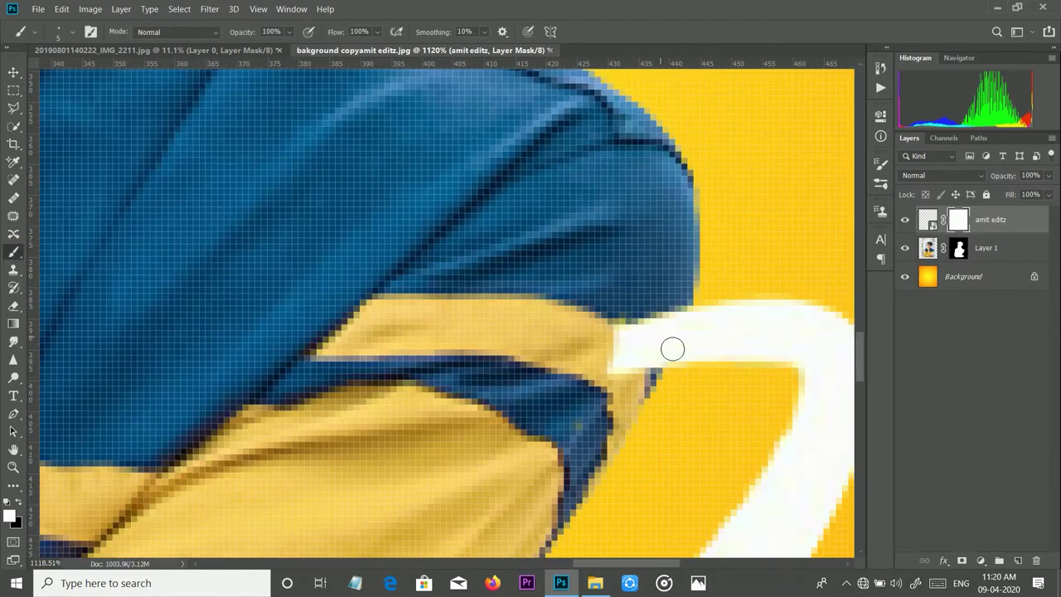
{"action": "right_click", "coordinate": [672, 349]}
{"action": "left_click", "coordinate": [634, 329]}
{"action": "left_click_drag", "start_coordinate": [634, 329], "coordinate": [634, 319]}
- Paint out the swoosh where it crosses the man's right shoulder
{"action": "left_click_drag", "start_coordinate": [628, 350], "coordinate": [678, 340]}
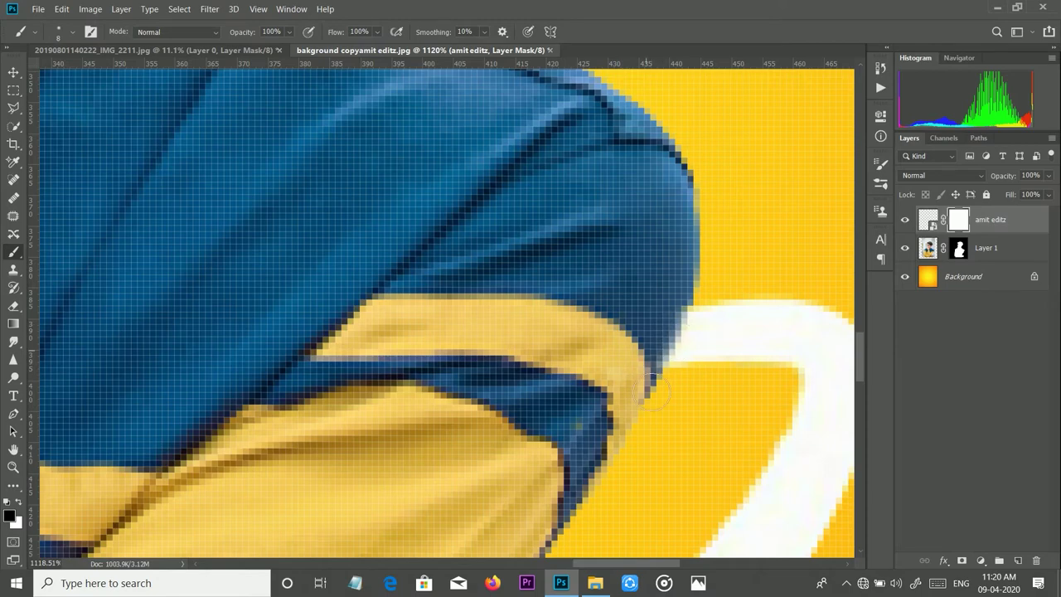
{"action": "scroll", "coordinate": [694, 307], "scroll_direction": "down", "scroll_amount": 2}
{"action": "scroll", "coordinate": [693, 308], "scroll_direction": "down", "scroll_amount": 2}
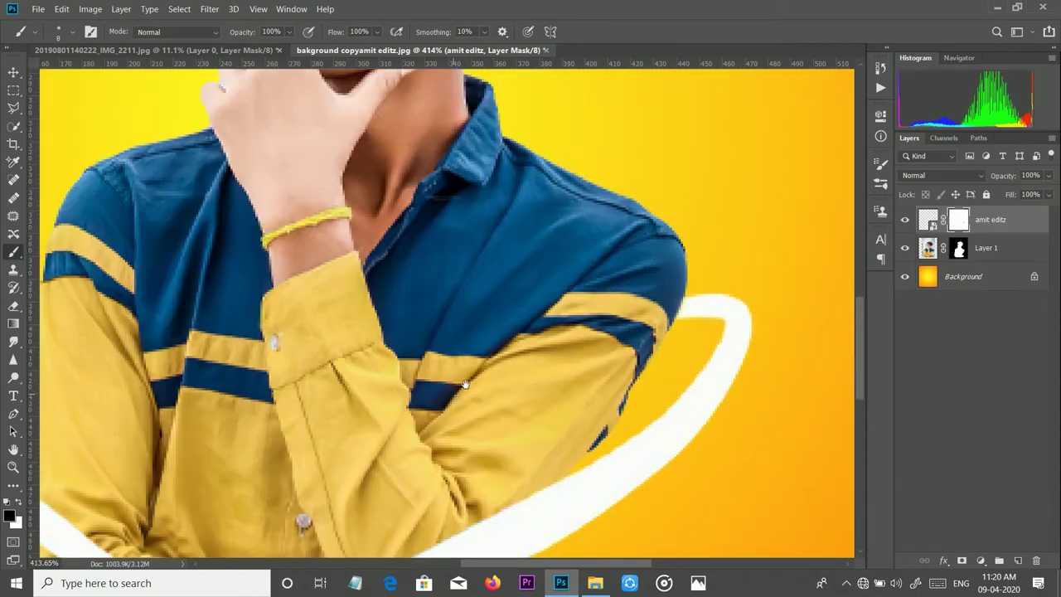
{"action": "scroll", "coordinate": [492, 399], "scroll_direction": "down", "scroll_amount": 2}
- On Layer 1, trace a closed Pen path around the crossed forearms and fist along the swoosh
{"action": "left_click", "coordinate": [929, 249]}
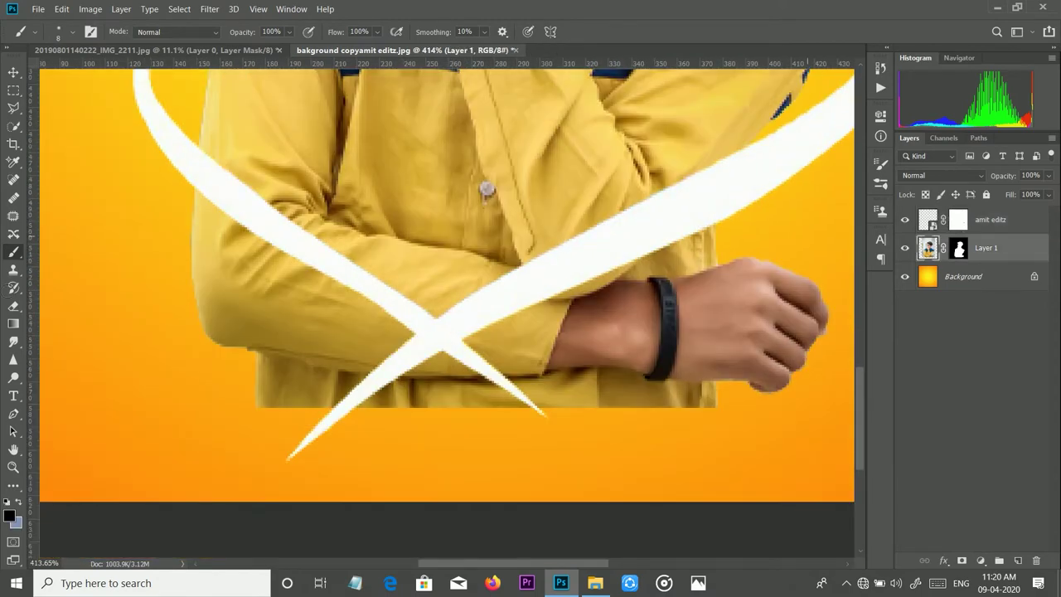
{"action": "left_click", "coordinate": [13, 414]}
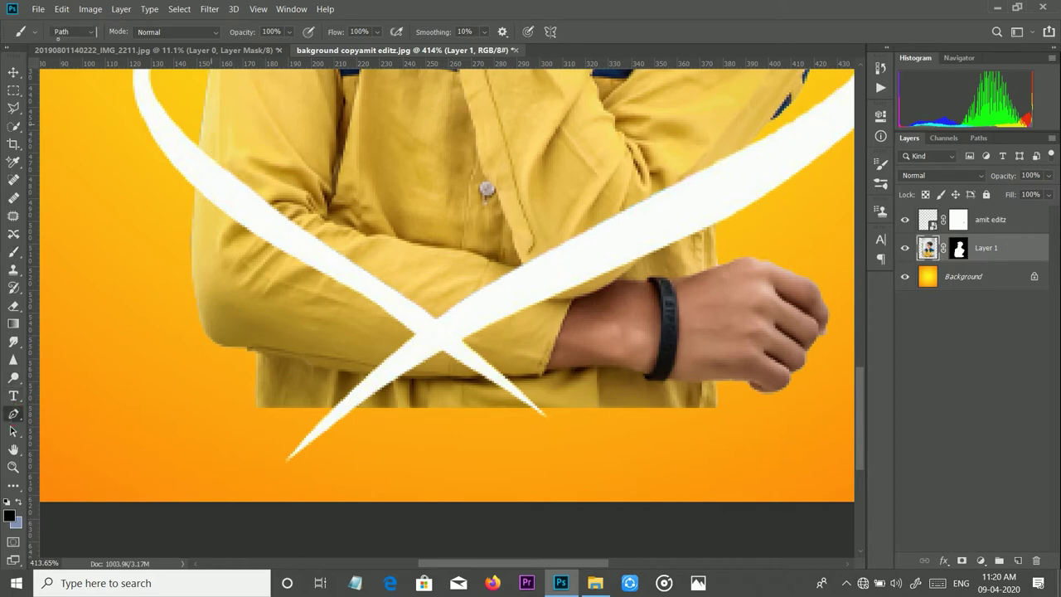
{"action": "left_click", "coordinate": [179, 157]}
{"action": "left_click", "coordinate": [304, 248]}
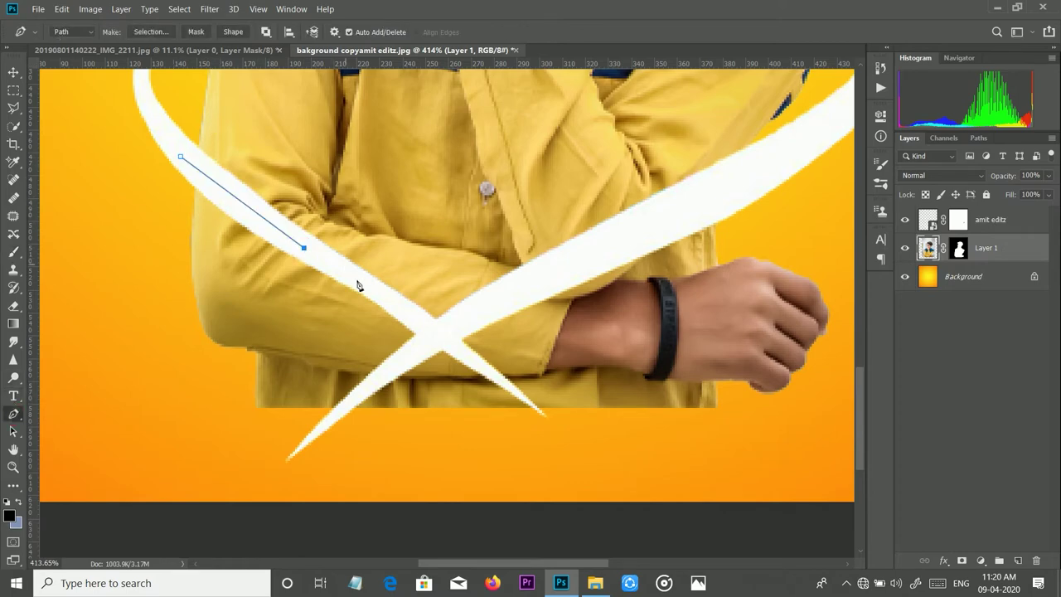
{"action": "left_click", "coordinate": [425, 330]}
{"action": "left_click", "coordinate": [529, 274]}
{"action": "left_click", "coordinate": [634, 231]}
{"action": "left_click", "coordinate": [690, 203]}
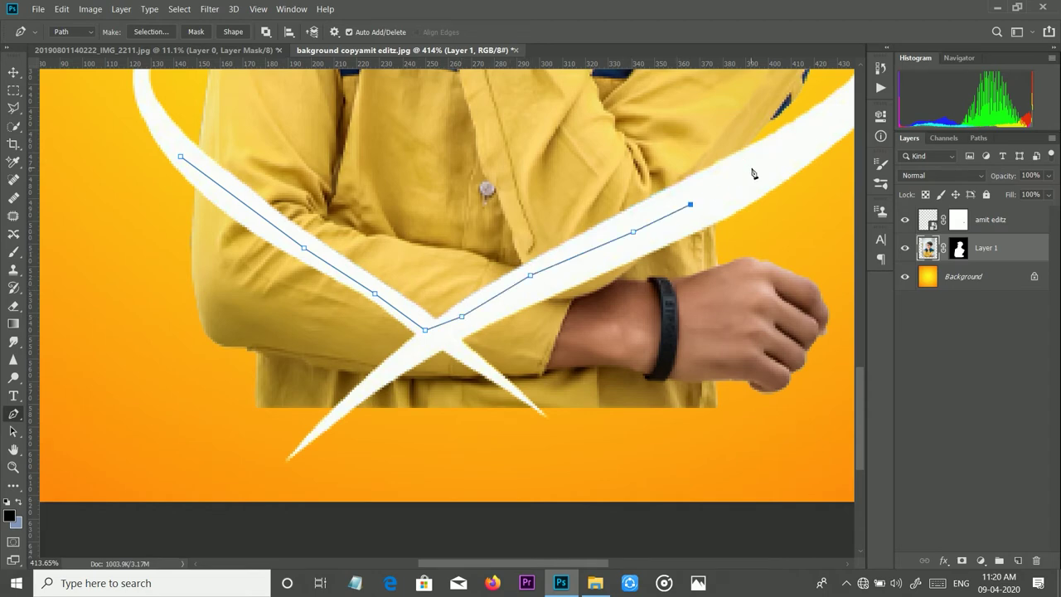
{"action": "left_click", "coordinate": [750, 169]}
{"action": "left_click", "coordinate": [832, 228]}
{"action": "left_click", "coordinate": [850, 328]}
{"action": "left_click", "coordinate": [817, 422]}
{"action": "left_click", "coordinate": [646, 457]}
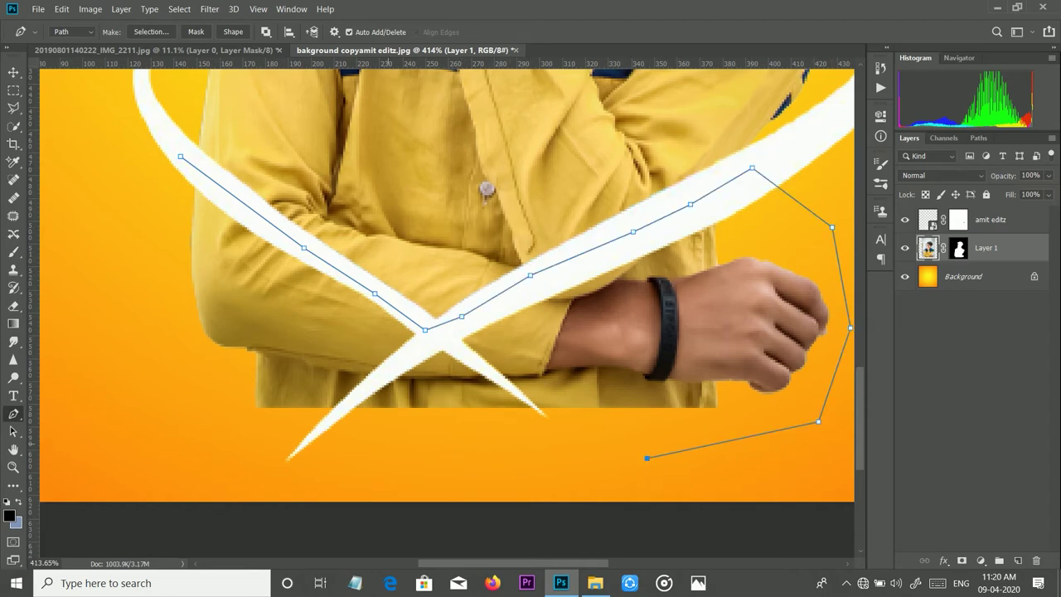
{"action": "left_click", "coordinate": [388, 444]}
{"action": "left_click", "coordinate": [272, 428]}
{"action": "left_click", "coordinate": [203, 378]}
{"action": "left_click", "coordinate": [184, 298]}
{"action": "left_click", "coordinate": [179, 156]}
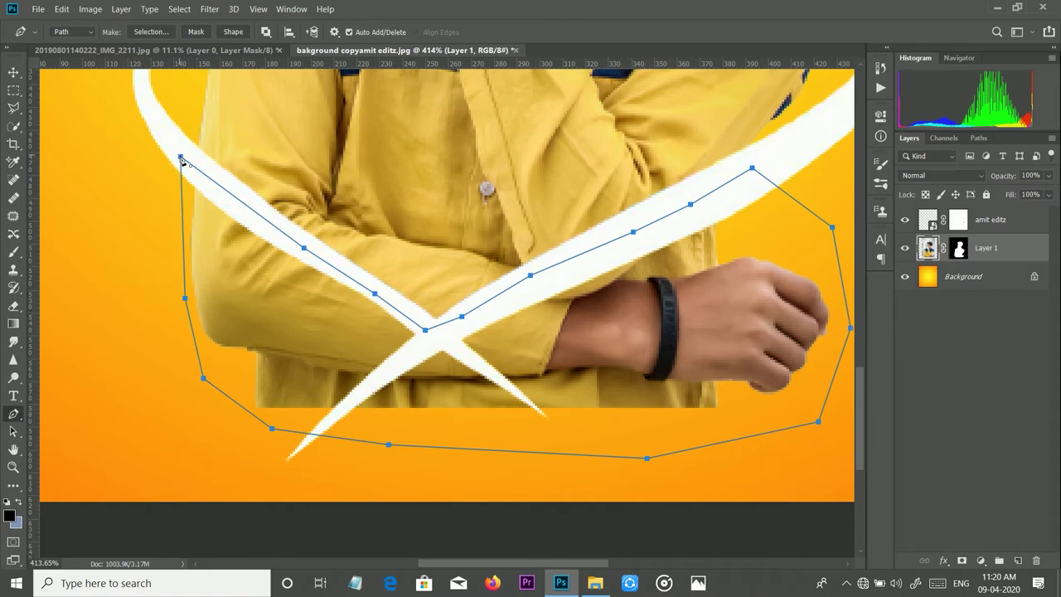
- Convert the path to a 1 px feathered selection and delete the arms inside it
{"action": "right_click", "coordinate": [295, 318]}
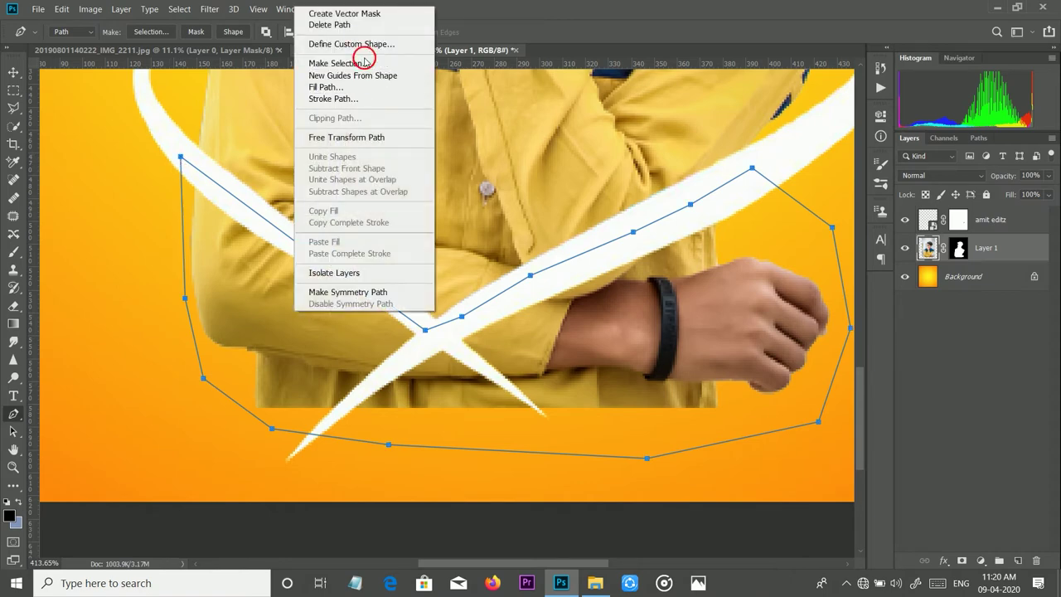
{"action": "left_click", "coordinate": [336, 63]}
{"action": "left_click", "coordinate": [600, 148]}
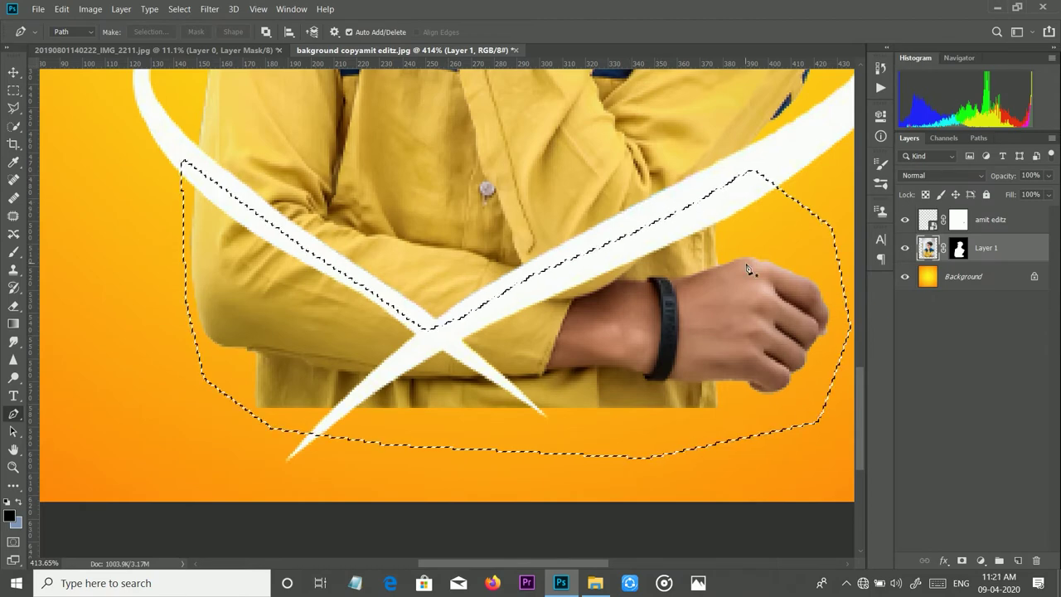
{"action": "key", "text": "Delete"}
- Deselect, then make the 'amit editz' swoosh layer active
{"action": "scroll", "coordinate": [730, 302], "scroll_direction": "down", "scroll_amount": 2}
{"action": "left_click", "coordinate": [179, 8]}
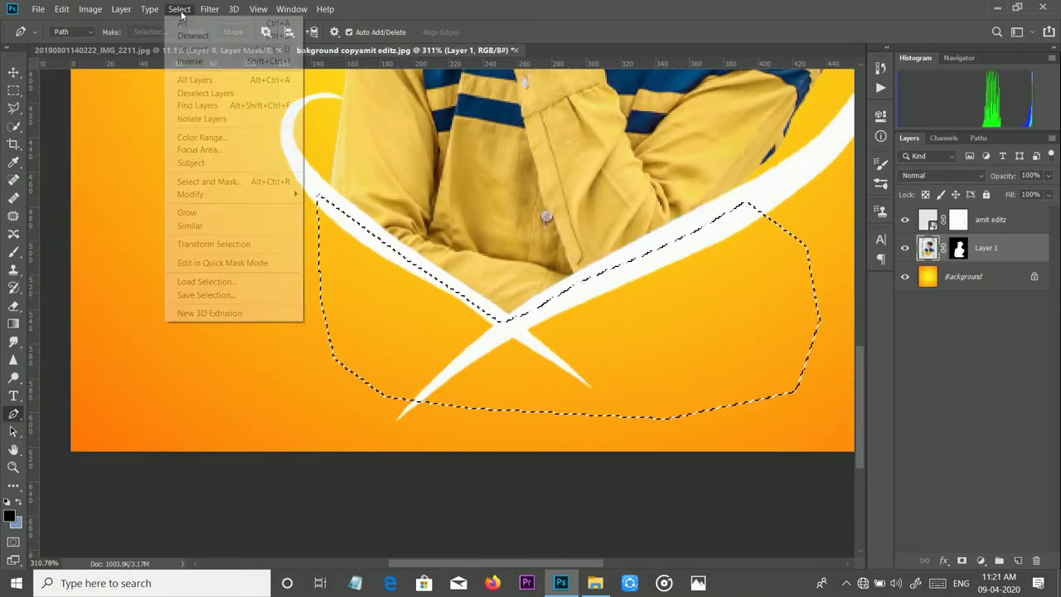
{"action": "left_click", "coordinate": [191, 30]}
{"action": "scroll", "coordinate": [502, 201], "scroll_direction": "down", "scroll_amount": 5}
{"action": "scroll", "coordinate": [501, 201], "scroll_direction": "down", "scroll_amount": 2}
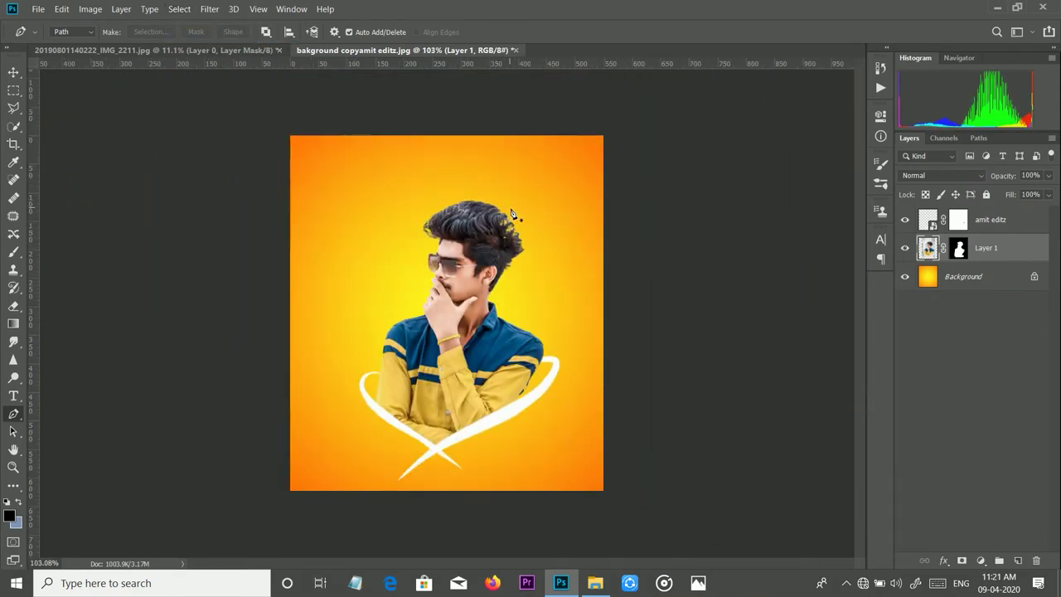
{"action": "scroll", "coordinate": [503, 211], "scroll_direction": "up", "scroll_amount": 1}
{"action": "scroll", "coordinate": [504, 219], "scroll_direction": "up", "scroll_amount": 1}
{"action": "scroll", "coordinate": [506, 230], "scroll_direction": "up", "scroll_amount": 1}
{"action": "scroll", "coordinate": [506, 229], "scroll_direction": "down", "scroll_amount": 1}
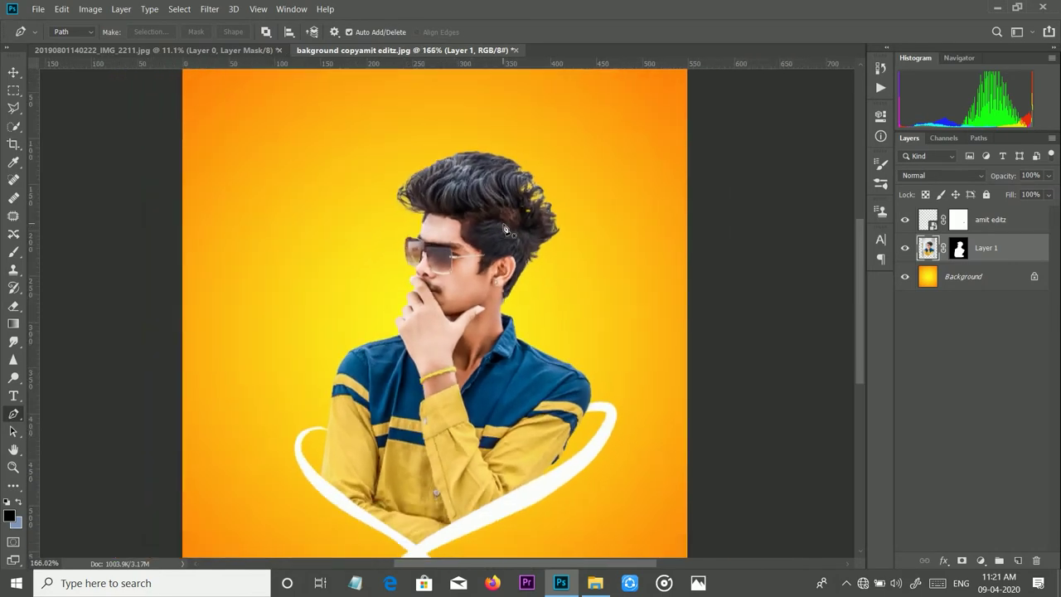
{"action": "scroll", "coordinate": [506, 229], "scroll_direction": "down", "scroll_amount": 1}
{"action": "left_click", "coordinate": [933, 225]}
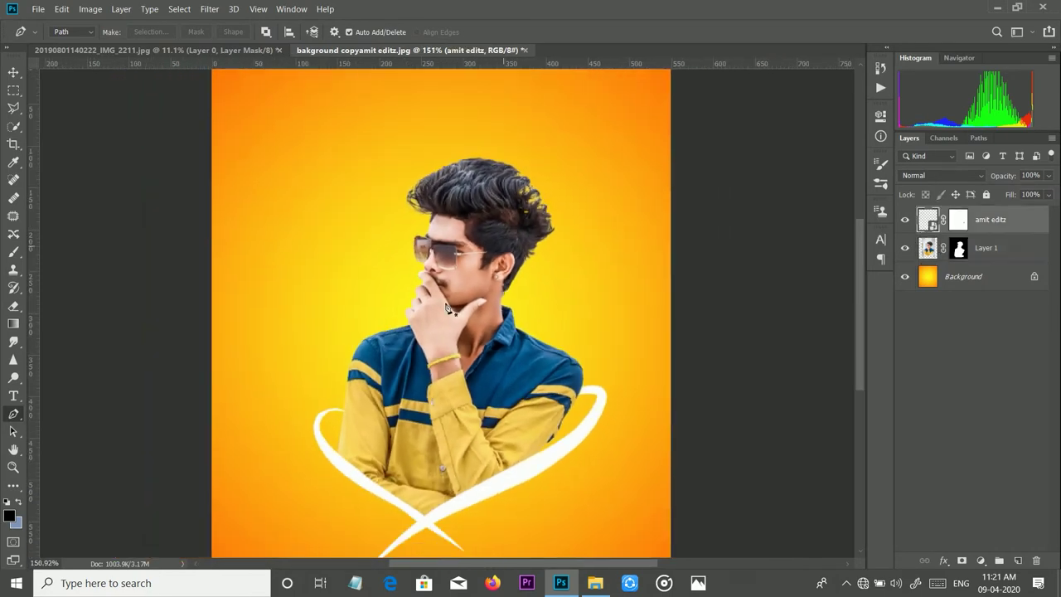
{"action": "scroll", "coordinate": [448, 309], "scroll_direction": "down", "scroll_amount": 1}
{"action": "scroll", "coordinate": [414, 241], "scroll_direction": "down", "scroll_amount": 1}
- Draw a thin ellipse above the man's head with the Ellipse tool
{"action": "key", "text": "v"}
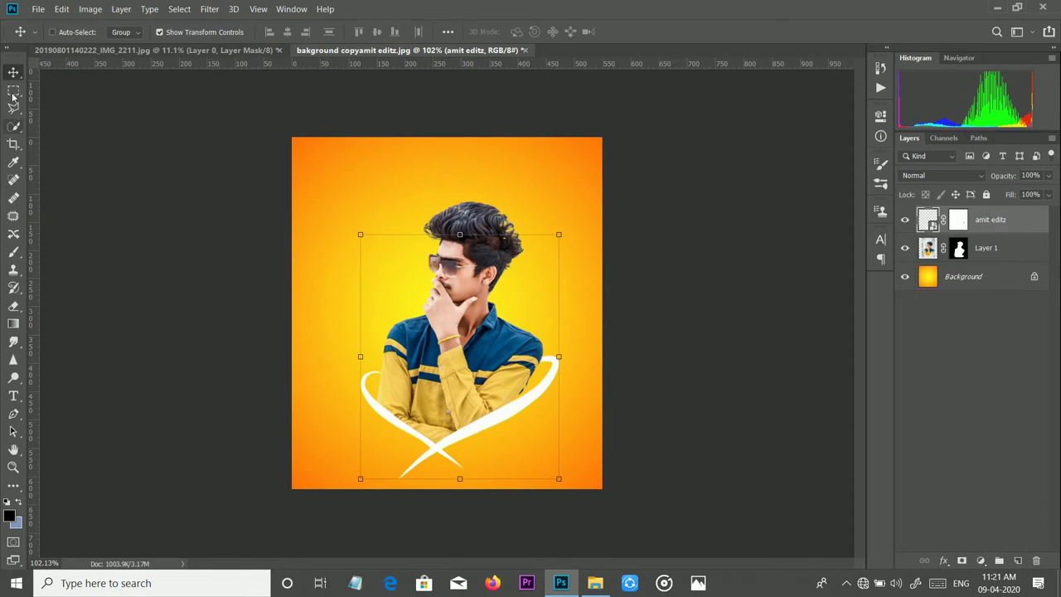
{"action": "left_click", "coordinate": [13, 129]}
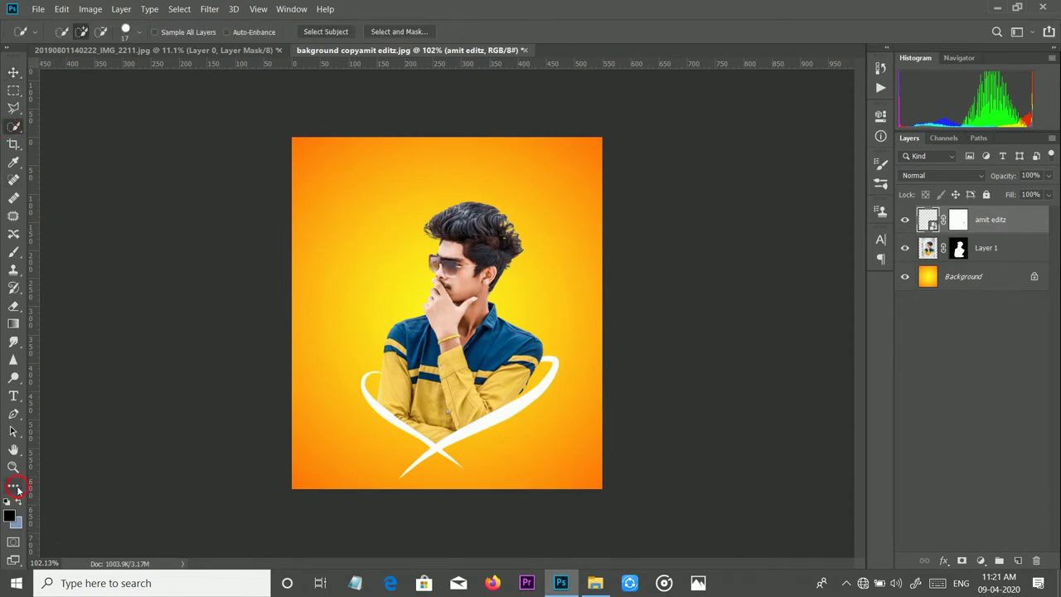
{"action": "left_click", "coordinate": [13, 486]}
{"action": "right_click", "coordinate": [13, 486]}
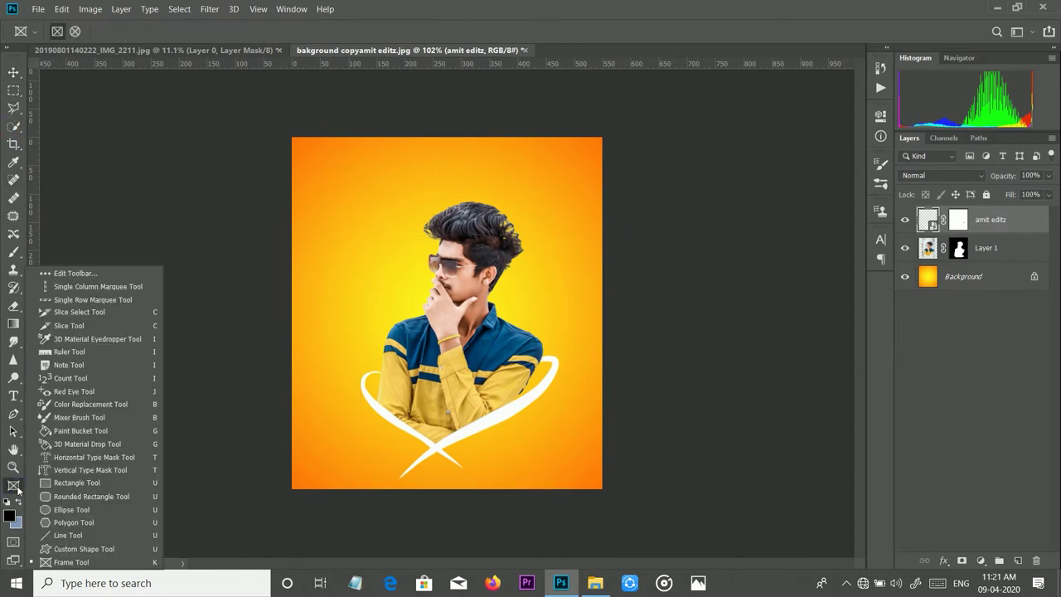
{"action": "left_click", "coordinate": [70, 509]}
{"action": "scroll", "coordinate": [441, 242], "scroll_direction": "up", "scroll_amount": 4}
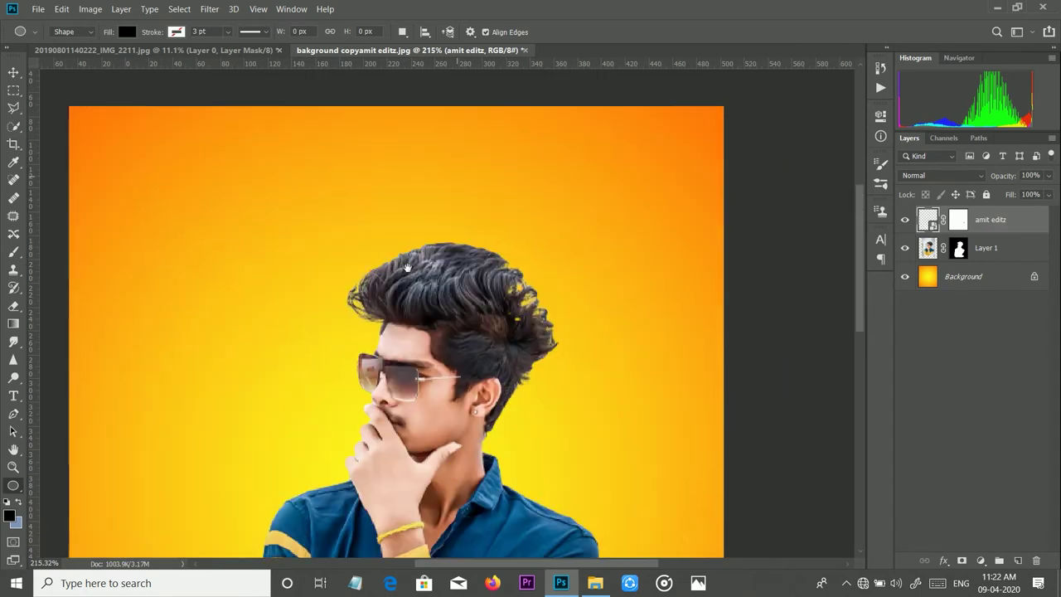
{"action": "mouse_move", "coordinate": [364, 221]}
{"action": "left_mouse_down"}
{"action": "mouse_move", "coordinate": [551, 234]}
{"action": "mouse_move", "coordinate": [558, 267]}
{"action": "left_mouse_up"}
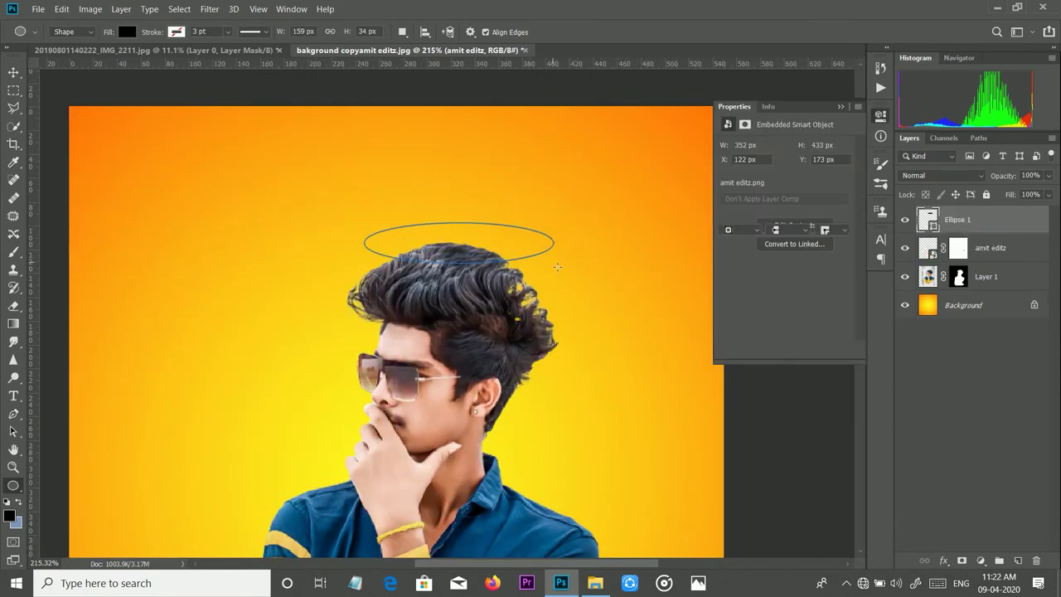
- Give the ellipse no fill and a white stroke, thinned to 6.99 pt
{"action": "left_click", "coordinate": [129, 31]}
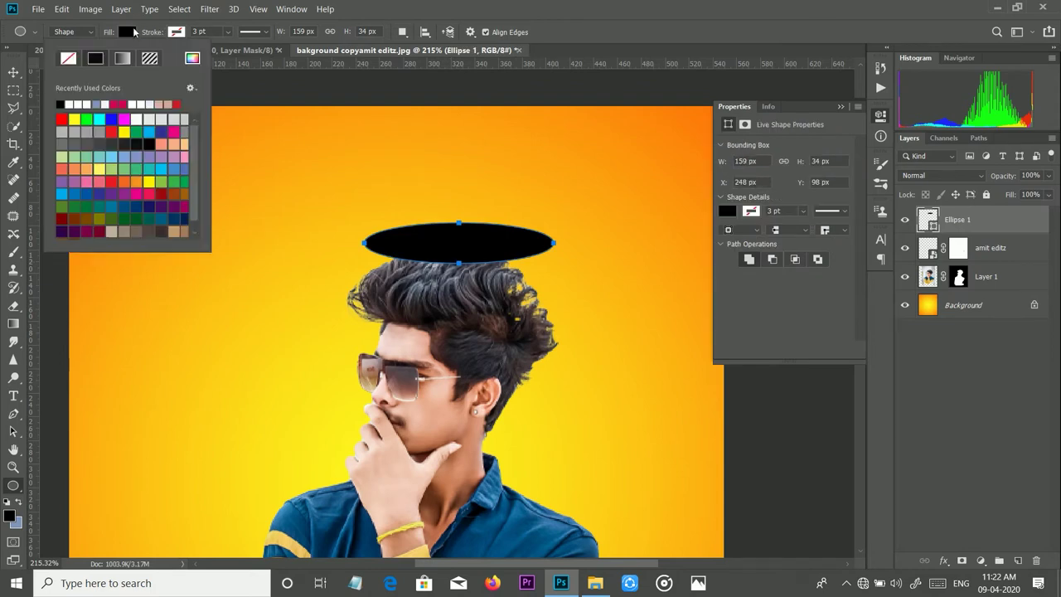
{"action": "left_click", "coordinate": [69, 58]}
{"action": "left_click", "coordinate": [175, 31]}
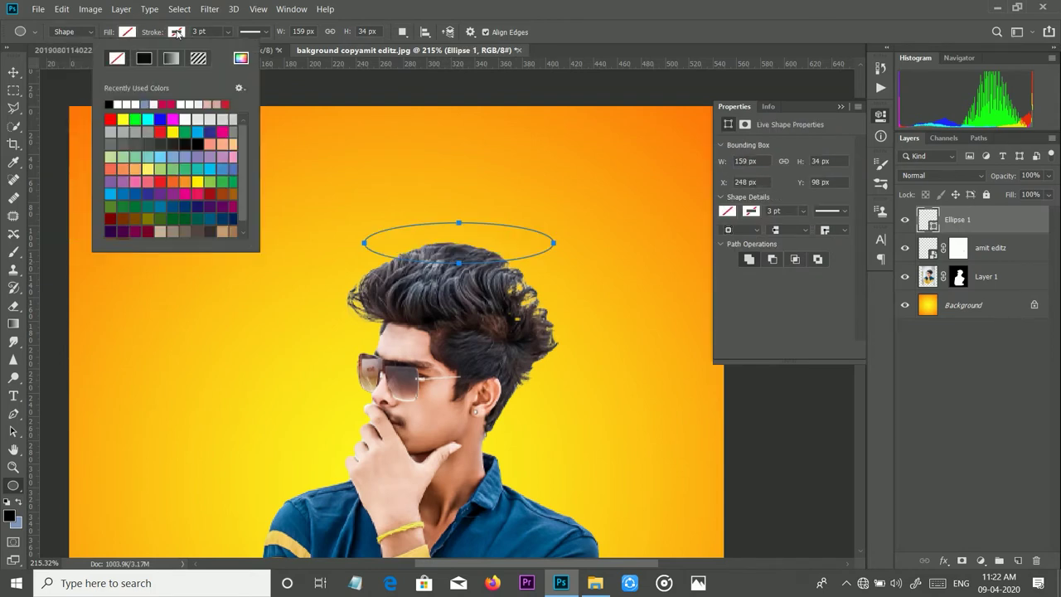
{"action": "left_click", "coordinate": [121, 105]}
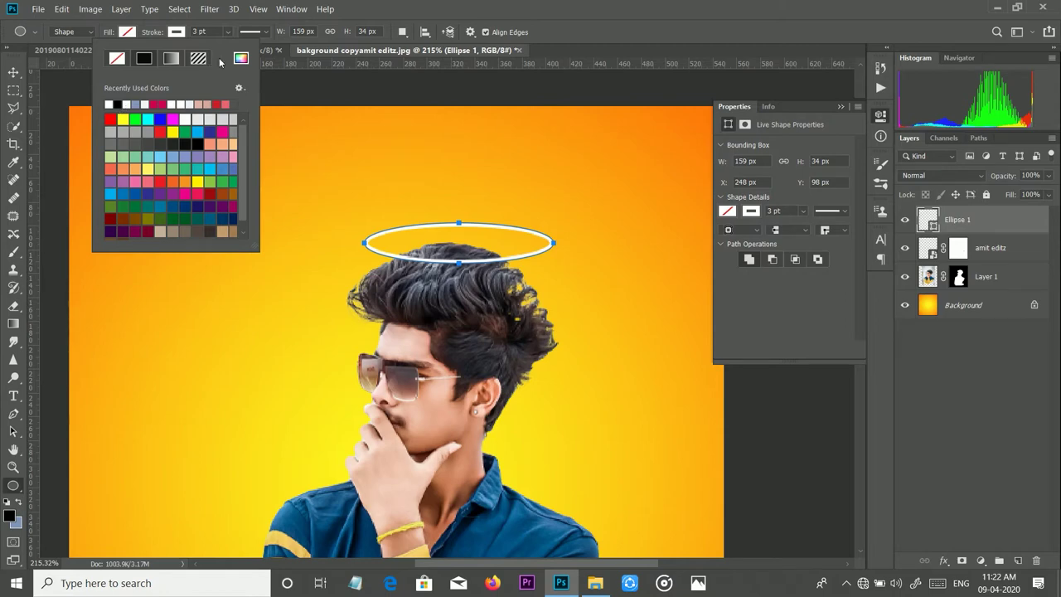
{"action": "left_click", "coordinate": [230, 32]}
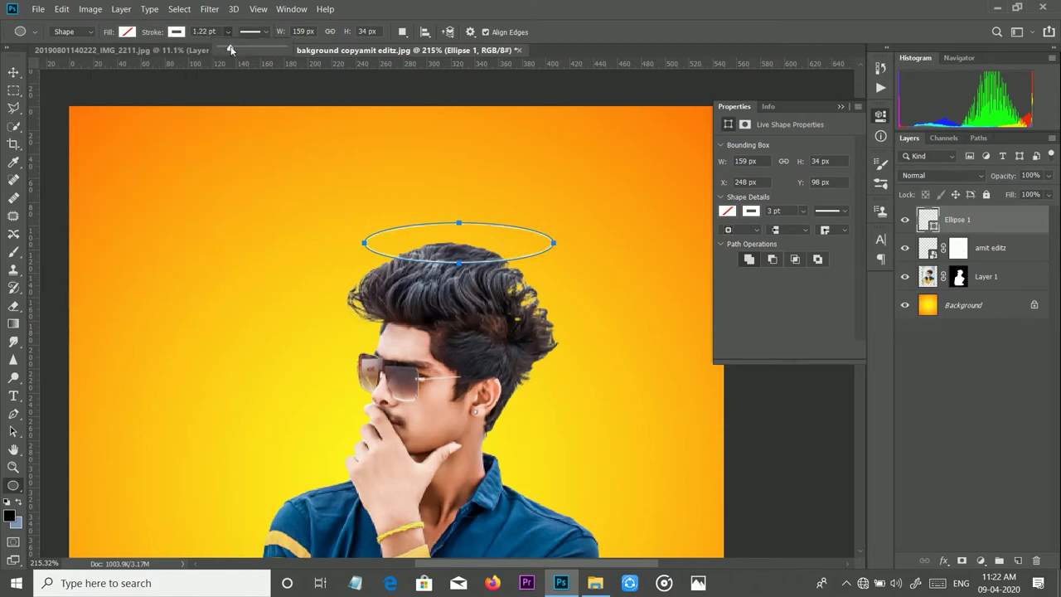
{"action": "left_click_drag", "start_coordinate": [230, 50], "coordinate": [238, 49]}
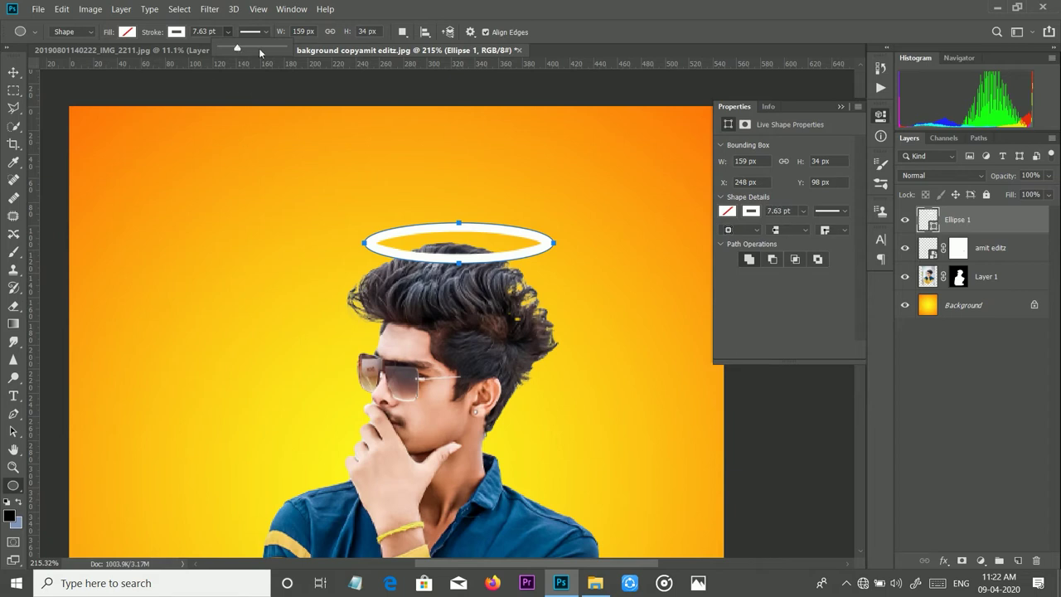
{"action": "left_click_drag", "start_coordinate": [236, 51], "coordinate": [236, 50]}
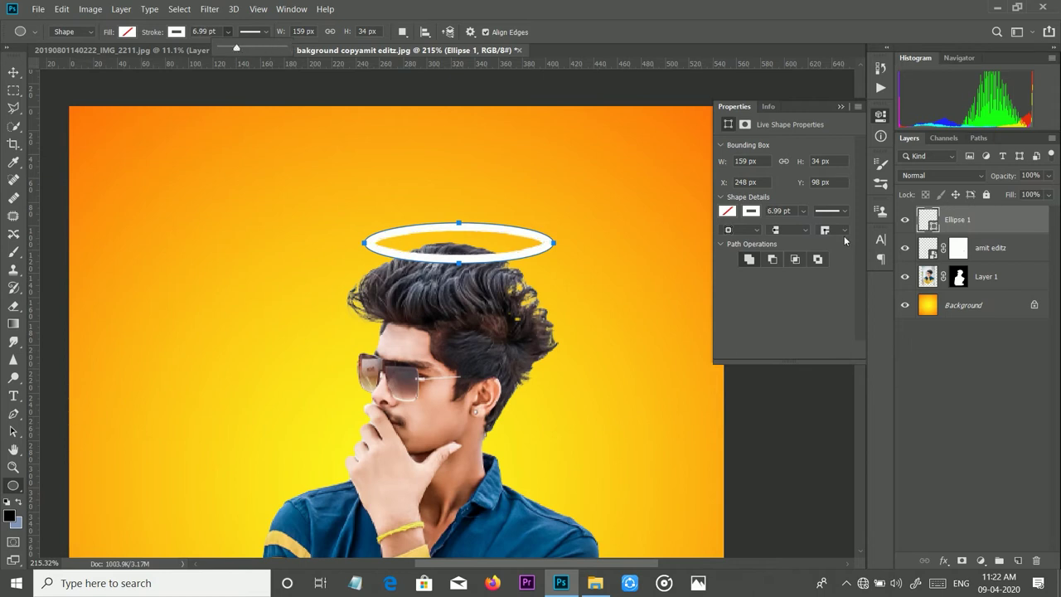
{"action": "left_click", "coordinate": [841, 106]}
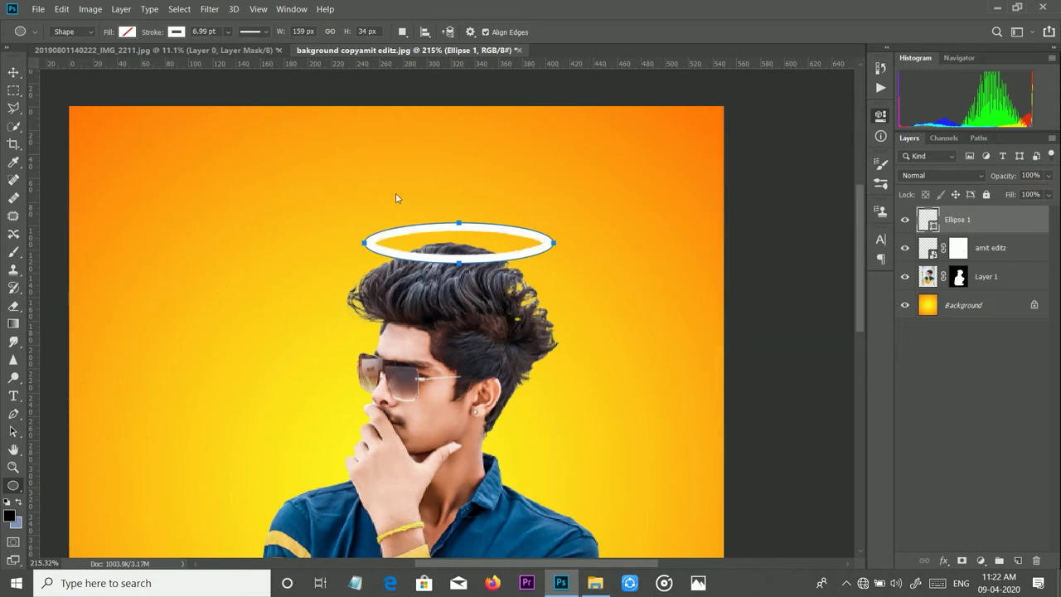
{"action": "left_click", "coordinate": [13, 72]}
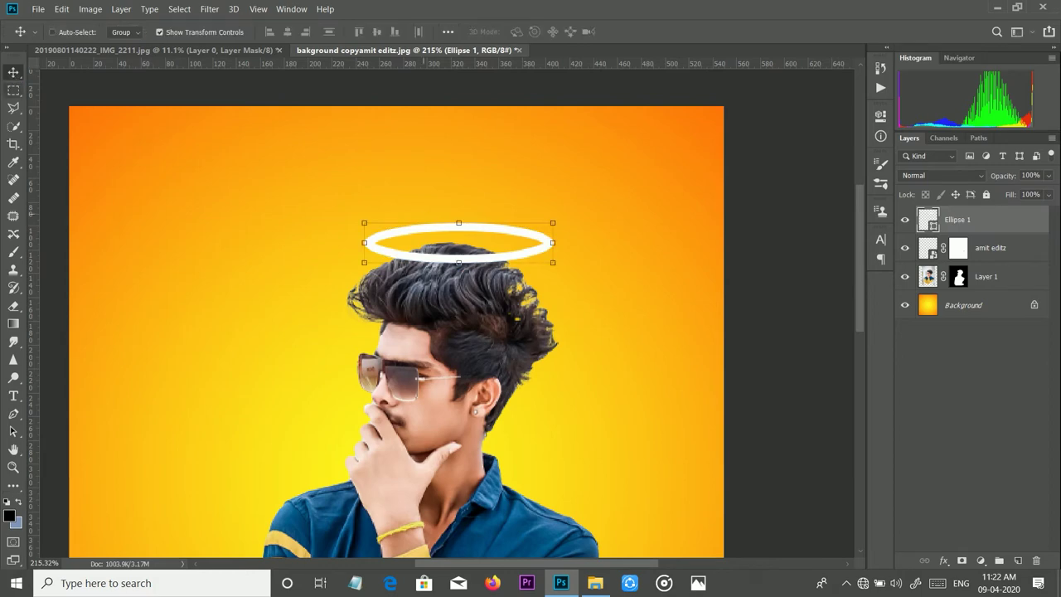
- Tilt the halo about 5.22°, enlarge it, and move it up-left onto the man's hair
{"action": "scroll", "coordinate": [344, 177], "scroll_direction": "down", "scroll_amount": 3}
{"action": "scroll", "coordinate": [513, 170], "scroll_direction": "up", "scroll_amount": 2}
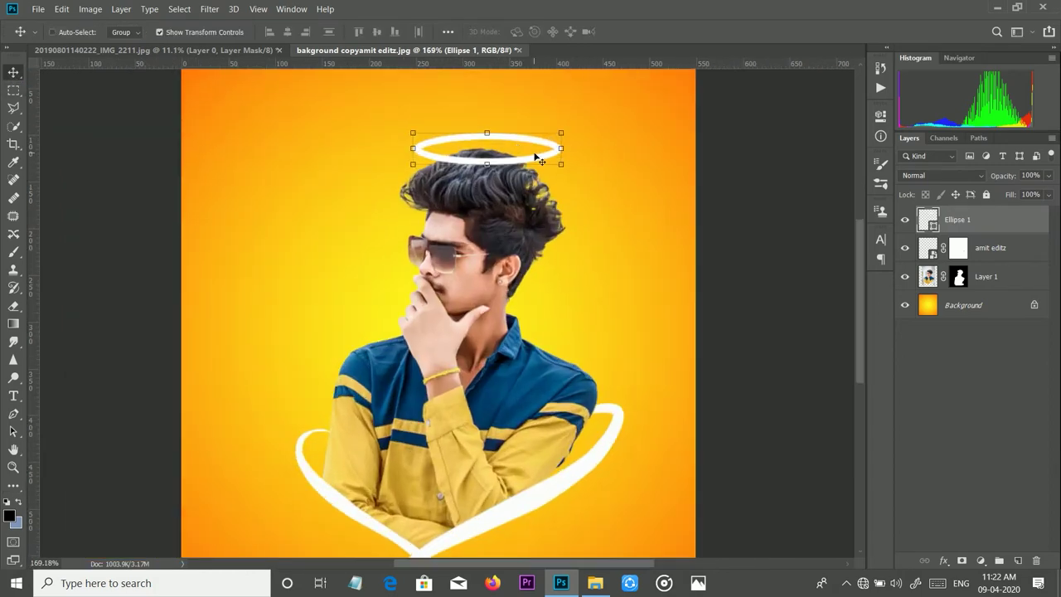
{"action": "left_click_drag", "start_coordinate": [575, 133], "coordinate": [505, 174]}
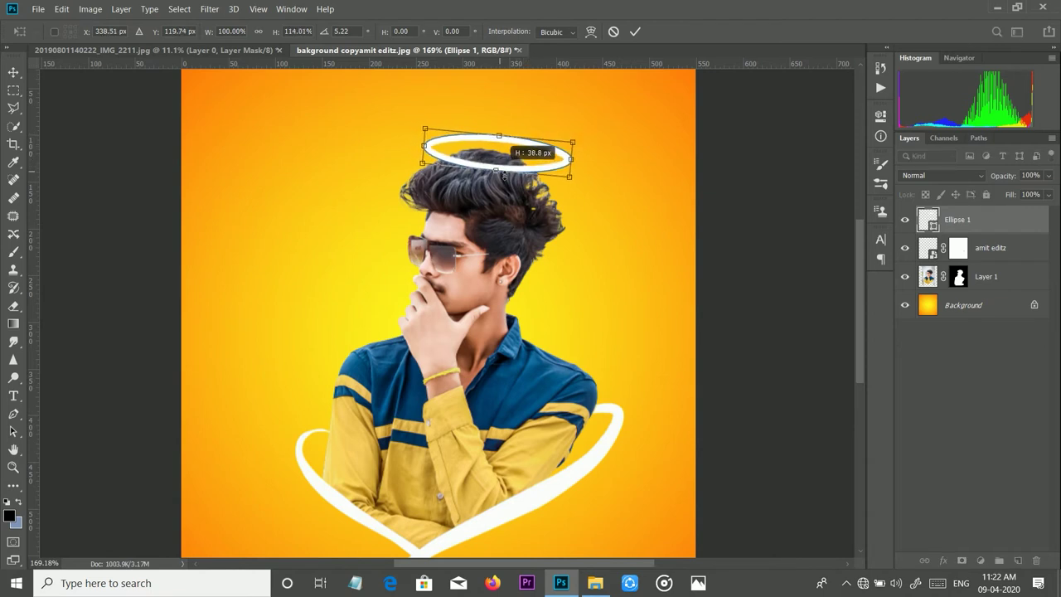
{"action": "mouse_move", "coordinate": [576, 184]}
{"action": "left_mouse_down"}
{"action": "mouse_move", "coordinate": [586, 186]}
{"action": "mouse_move", "coordinate": [554, 162]}
{"action": "left_mouse_up"}
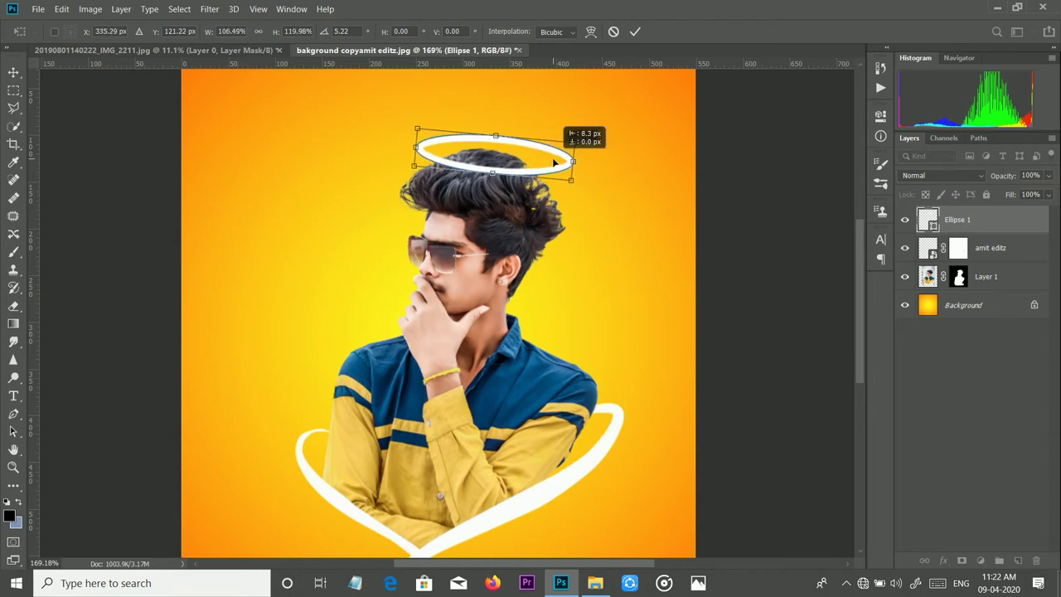
{"action": "left_click", "coordinate": [636, 32]}
{"action": "scroll", "coordinate": [542, 169], "scroll_direction": "down", "scroll_amount": 1}
{"action": "left_click_drag", "start_coordinate": [542, 169], "coordinate": [531, 155]}
{"action": "scroll", "coordinate": [531, 155], "scroll_direction": "down", "scroll_amount": 3}
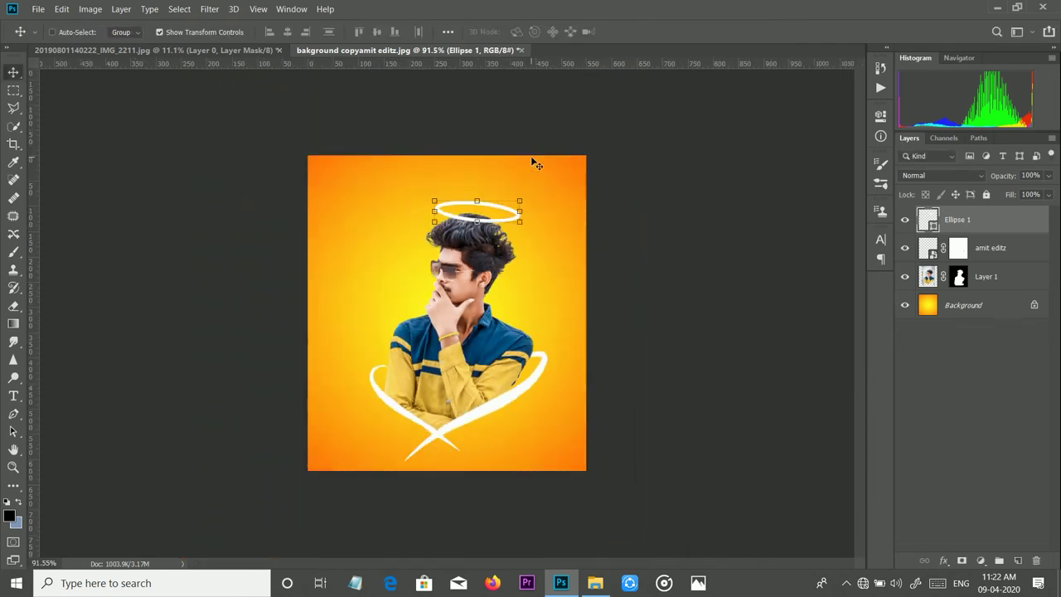
- Place the pink hearts PNG beside the man's face, shrunk to 6.45% and tilted about 30°
{"action": "left_click", "coordinate": [595, 583]}
{"action": "mouse_move", "coordinate": [392, 116]}
{"action": "left_mouse_down"}
{"action": "mouse_move", "coordinate": [489, 419]}
{"action": "mouse_move", "coordinate": [489, 356]}
{"action": "left_mouse_up"}
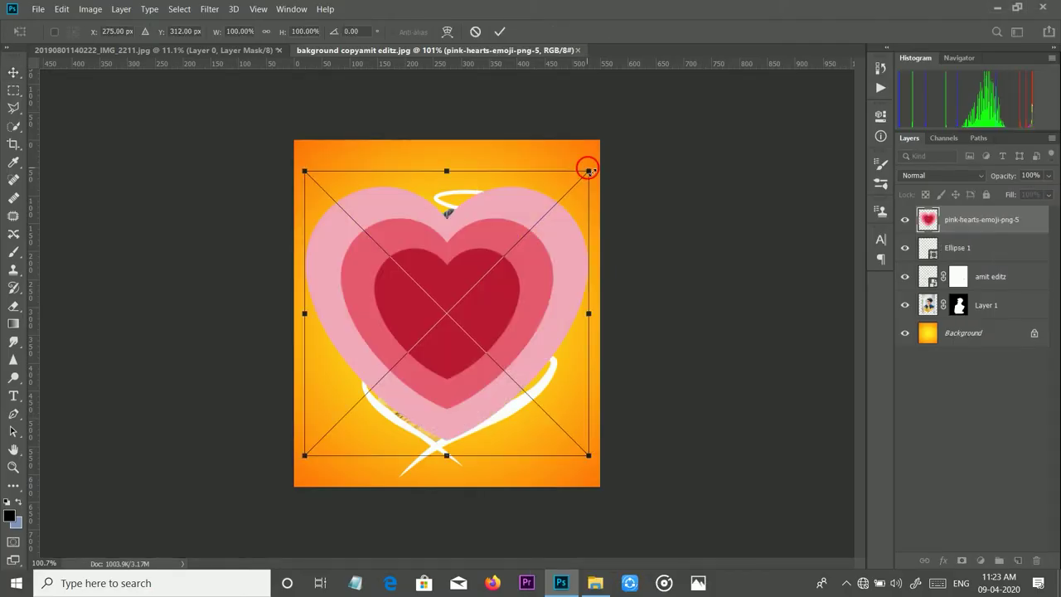
{"action": "left_click_drag", "start_coordinate": [588, 172], "coordinate": [387, 404]}
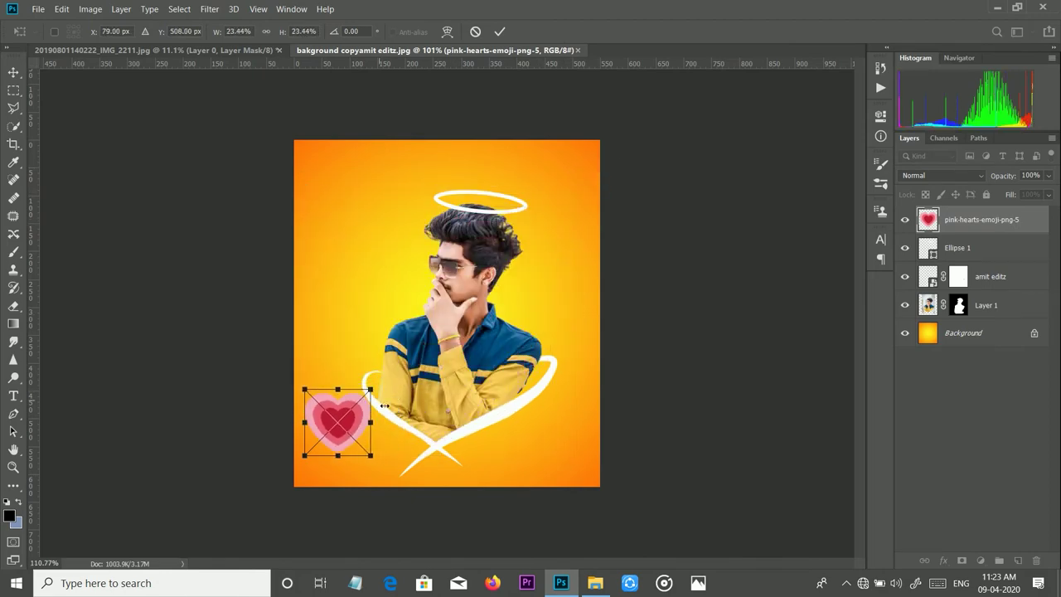
{"action": "key", "text": "ctrl+plus"}
{"action": "left_click_drag", "start_coordinate": [323, 462], "coordinate": [540, 292]}
{"action": "scroll", "coordinate": [540, 293], "scroll_direction": "up", "scroll_amount": 5}
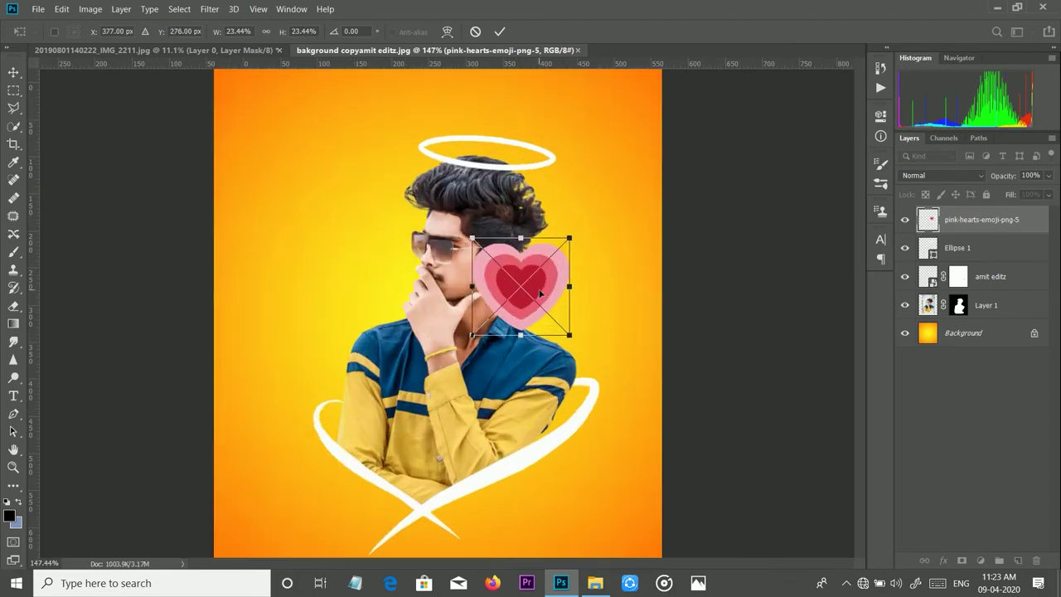
{"action": "mouse_move", "coordinate": [609, 171]}
{"action": "left_mouse_down"}
{"action": "mouse_move", "coordinate": [458, 347]}
{"action": "mouse_move", "coordinate": [577, 327]}
{"action": "left_mouse_up"}
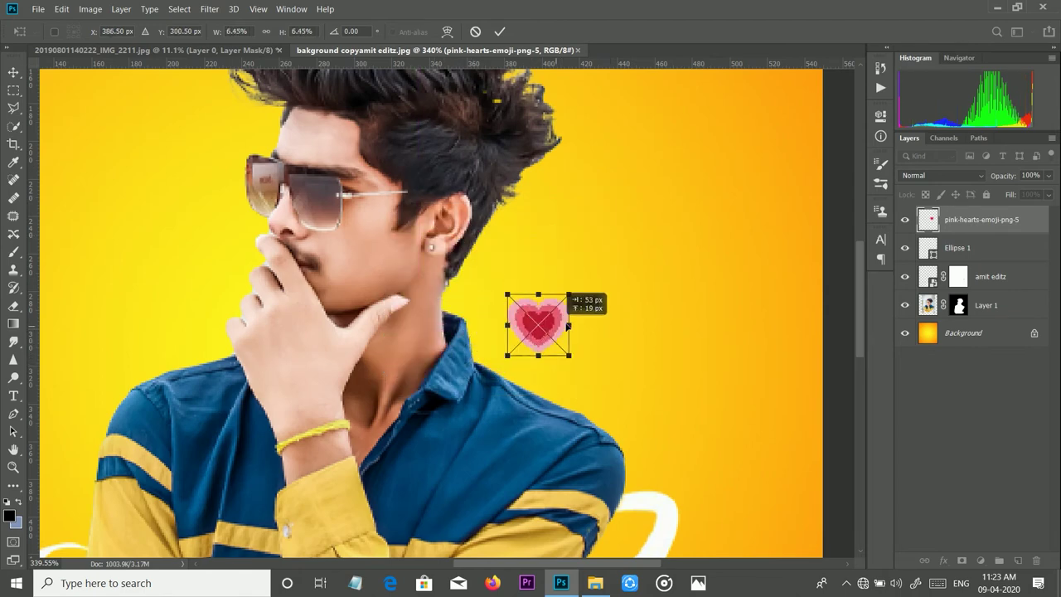
{"action": "left_click_drag", "start_coordinate": [601, 286], "coordinate": [611, 309]}
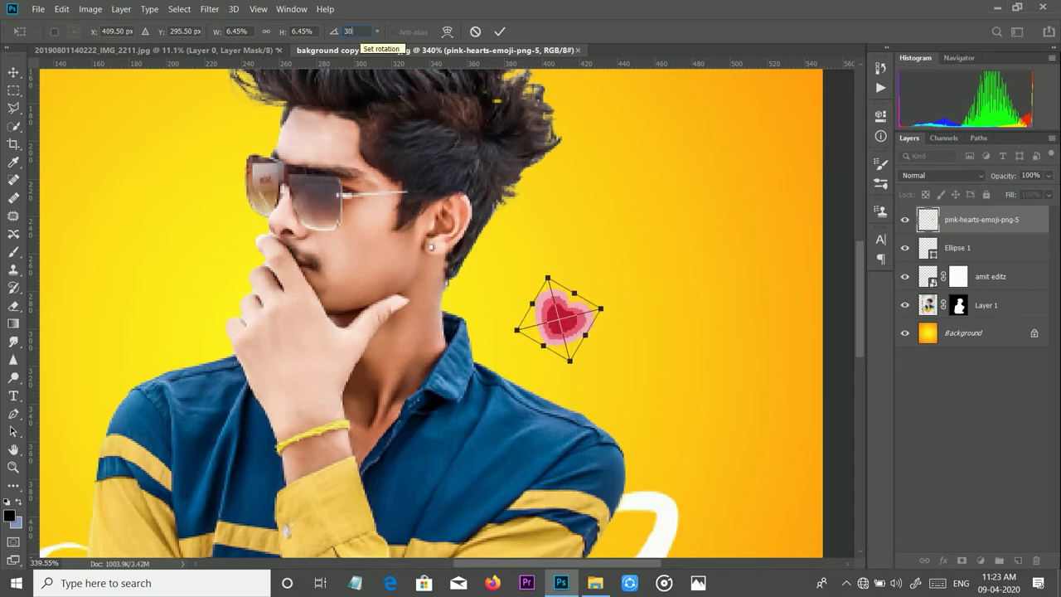
{"action": "key", "text": "Escape"}
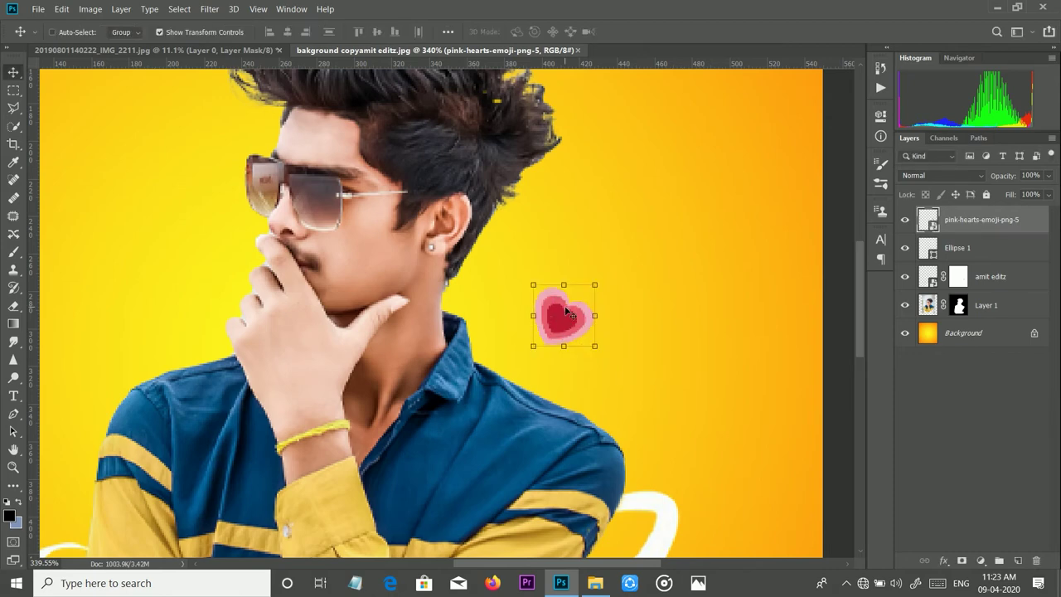
- Alt-drag a heart copy up-right, tilt it about 31° and shrink it
{"action": "left_click_drag", "start_coordinate": [566, 310], "coordinate": [599, 253]}
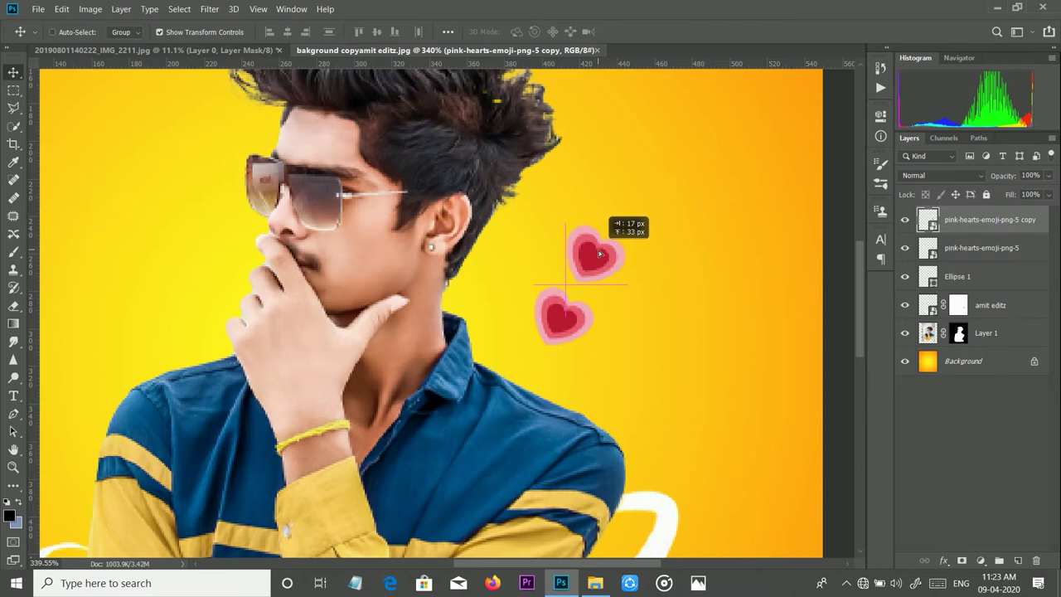
{"action": "key", "text": "ctrl+t"}
{"action": "left_click_drag", "start_coordinate": [632, 229], "coordinate": [625, 240]}
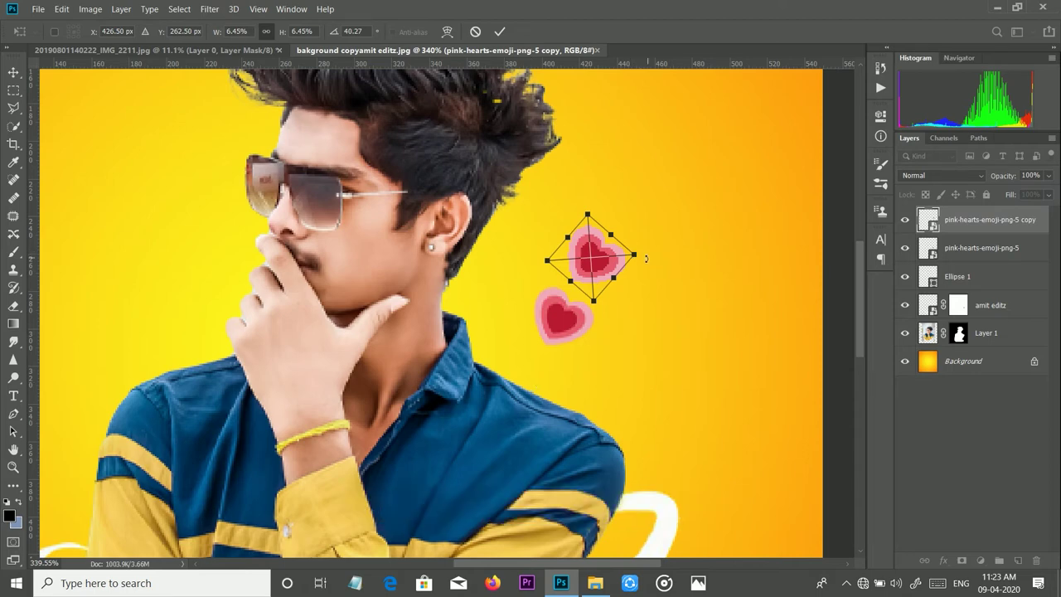
{"action": "left_click_drag", "start_coordinate": [649, 256], "coordinate": [649, 247]}
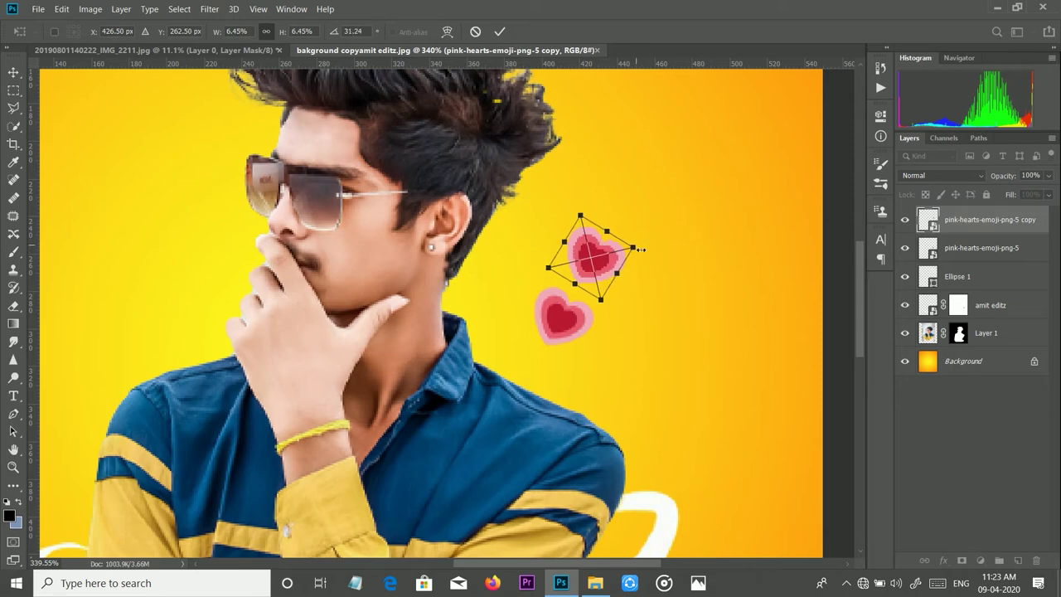
{"action": "mouse_move", "coordinate": [640, 249]}
{"action": "left_mouse_down"}
{"action": "mouse_move", "coordinate": [614, 241]}
{"action": "mouse_move", "coordinate": [605, 267]}
{"action": "left_mouse_up"}
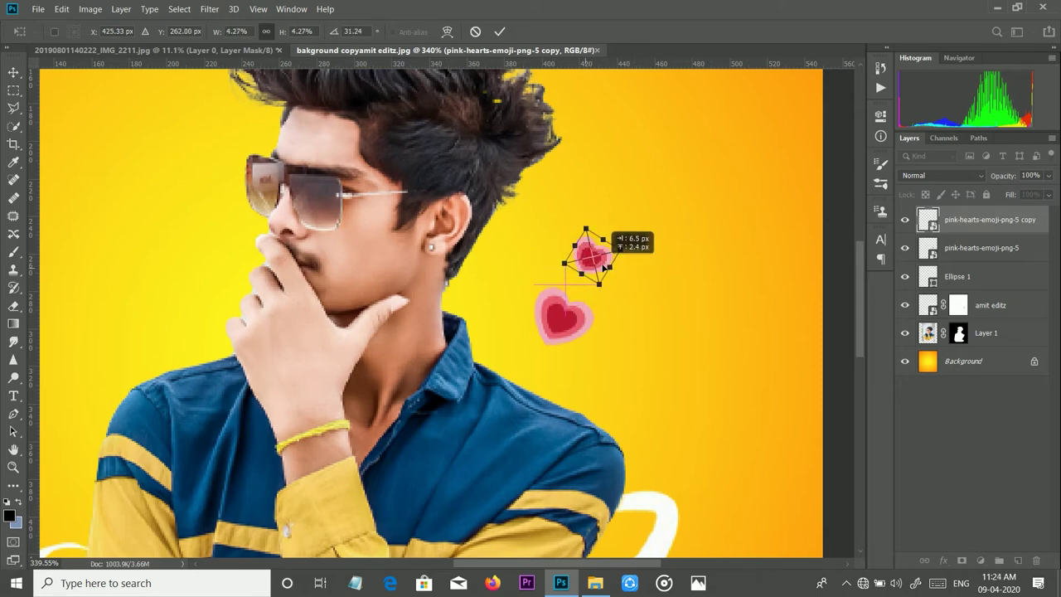
{"action": "key", "text": "Return"}
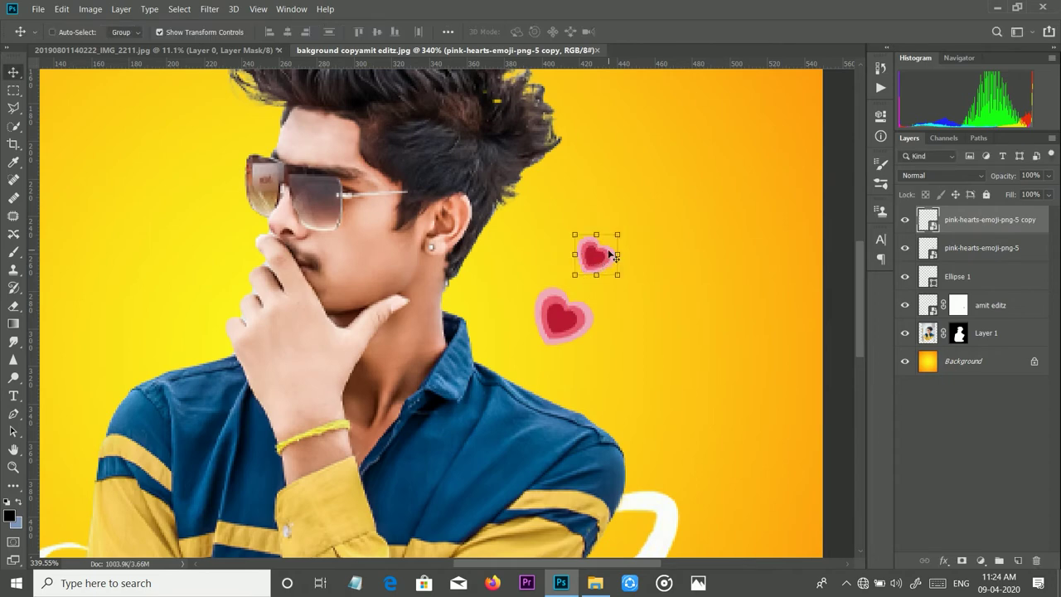
- Duplicate the smaller heart and place the third copy higher up-right
{"action": "key", "text": "ctrl+j"}
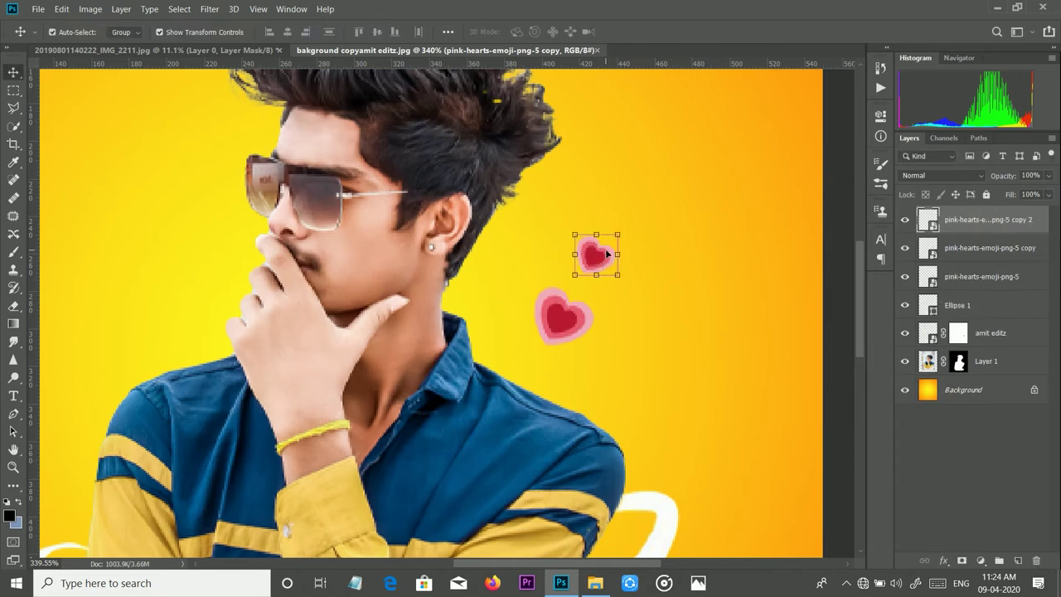
{"action": "mouse_move", "coordinate": [607, 254]}
{"action": "left_mouse_down"}
{"action": "mouse_move", "coordinate": [618, 193]}
{"action": "mouse_move", "coordinate": [646, 188]}
{"action": "mouse_move", "coordinate": [631, 209]}
{"action": "left_mouse_up"}
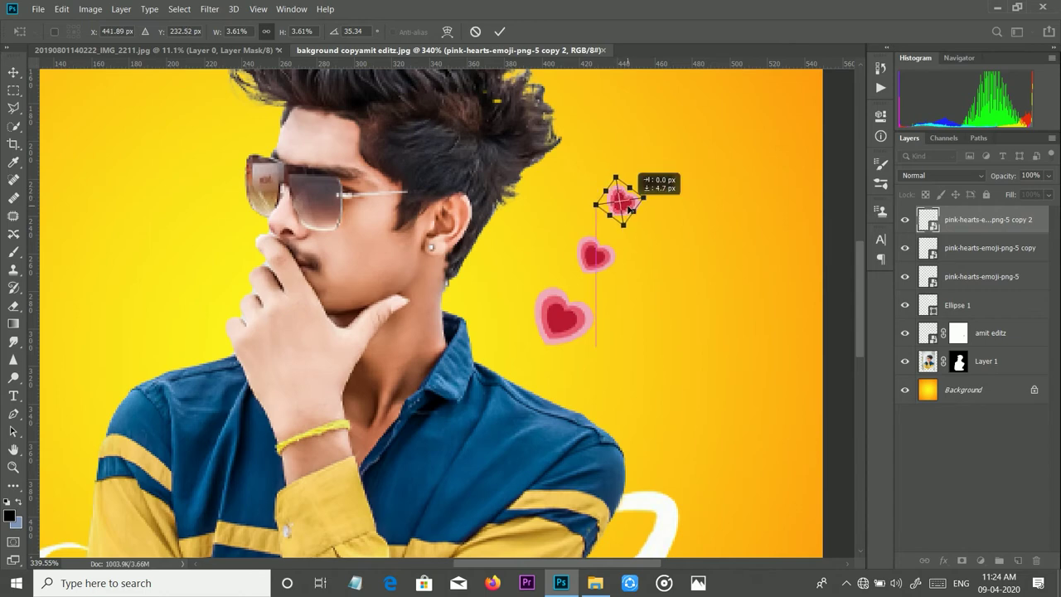
{"action": "key", "text": "Return"}
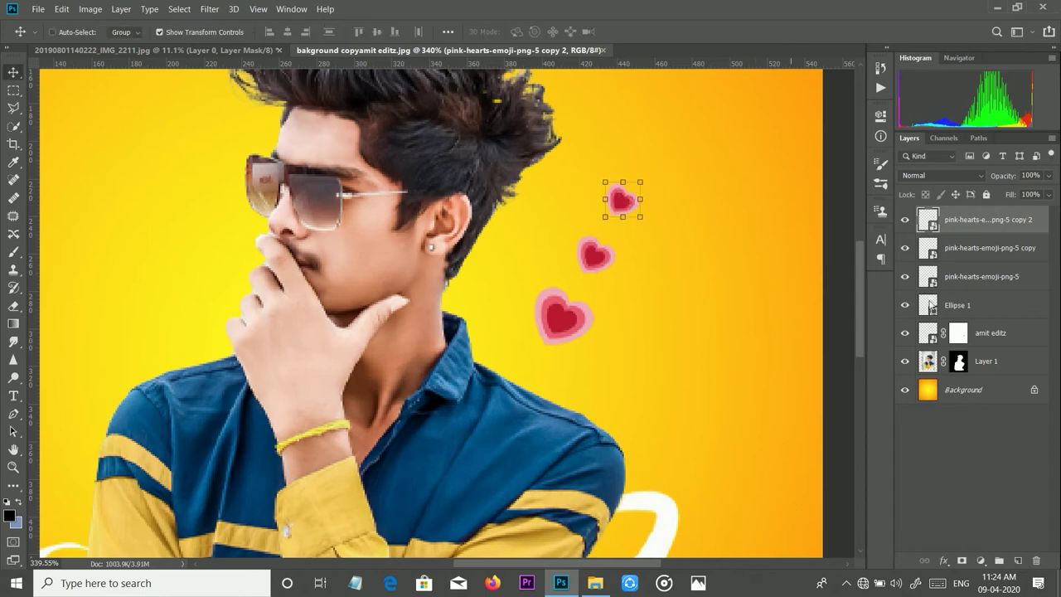
- Merge the three heart layers into one and duplicate the merged layer
{"action": "left_click", "coordinate": [983, 252], "text": "ctrl"}
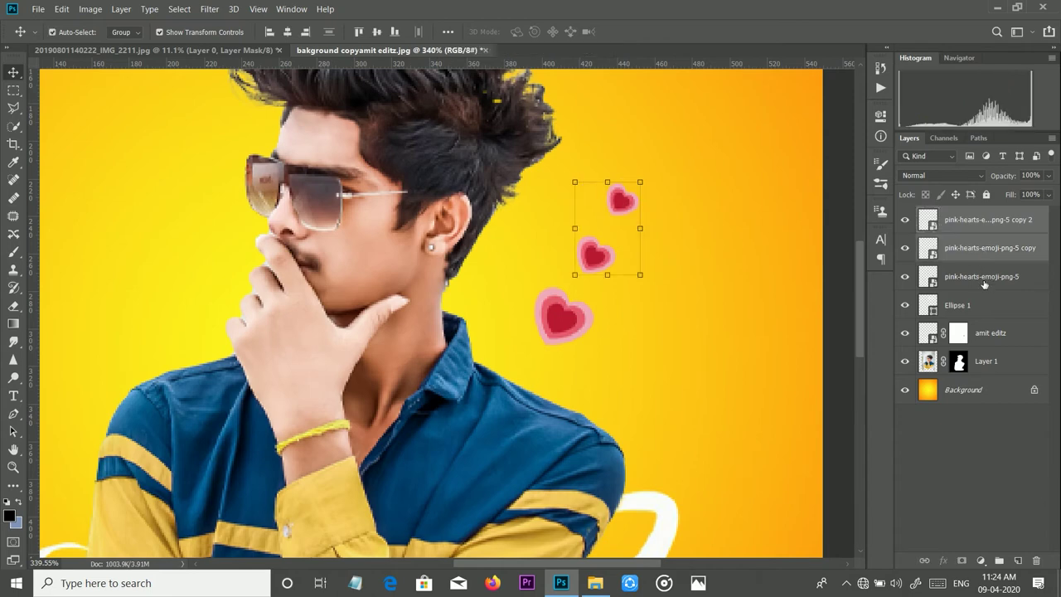
{"action": "left_click", "coordinate": [983, 288], "text": "ctrl"}
{"action": "key", "text": "ctrl+e"}
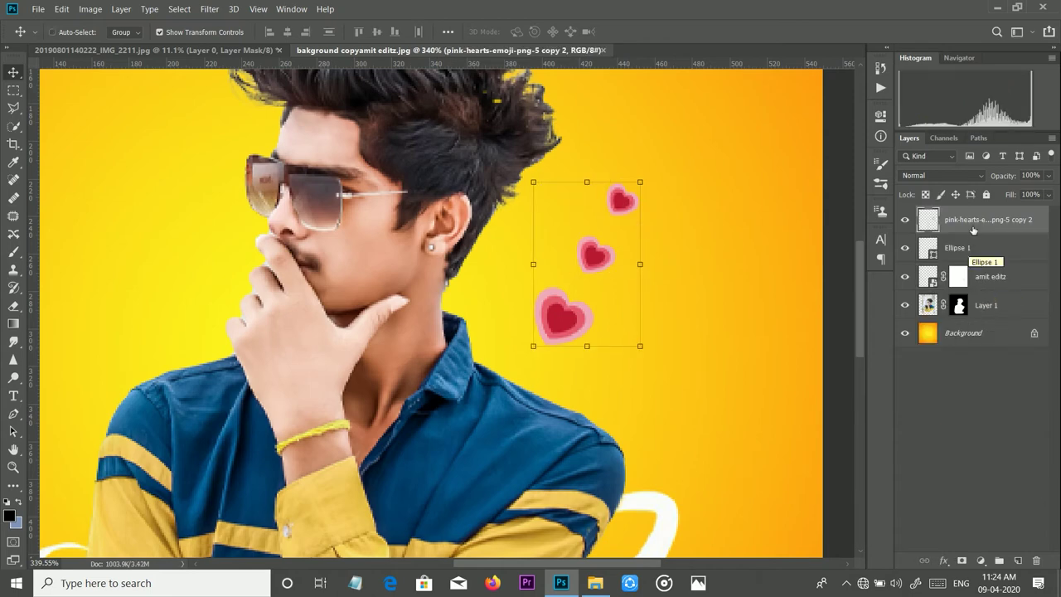
{"action": "key", "text": "ctrl+j"}
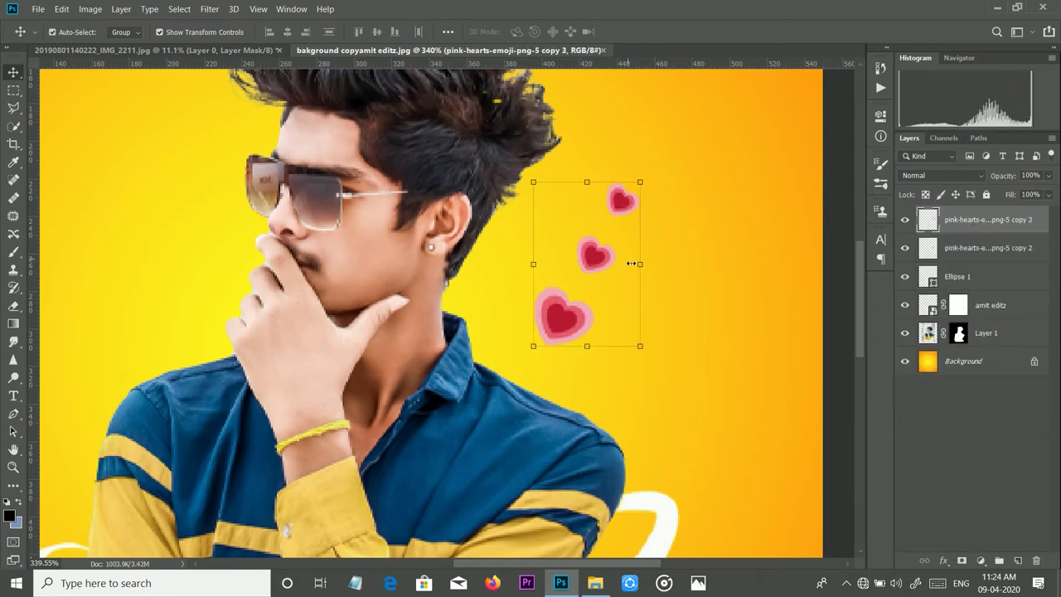
- Move the hearts copy left of the face and flip it horizontally
{"action": "mouse_move", "coordinate": [598, 266]}
{"action": "left_mouse_down"}
{"action": "mouse_move", "coordinate": [188, 232]}
{"action": "mouse_move", "coordinate": [193, 242]}
{"action": "left_mouse_up"}
{"action": "key", "text": "ctrl+t"}
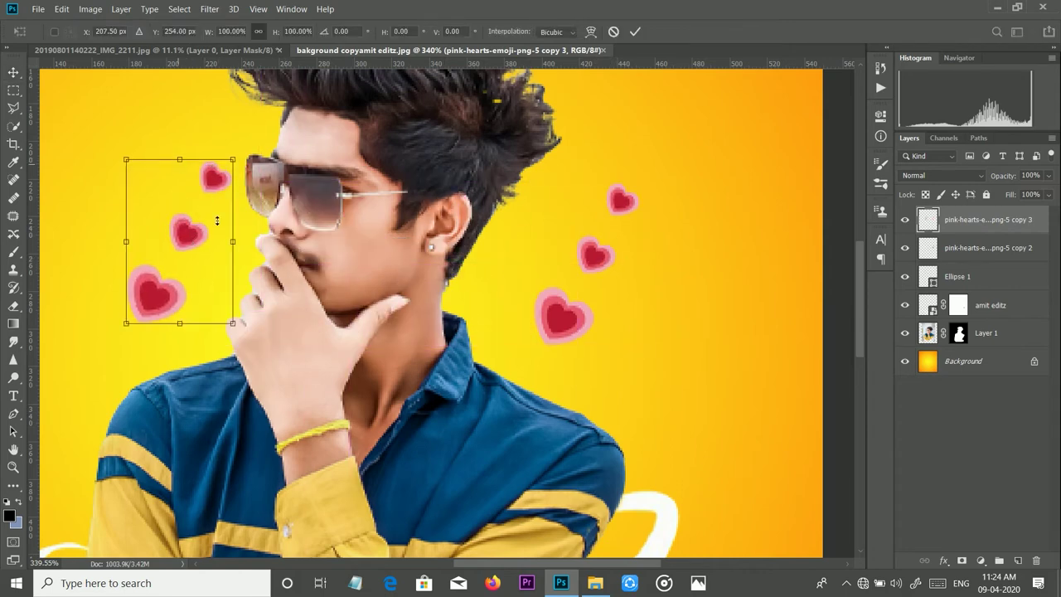
{"action": "right_click", "coordinate": [214, 217]}
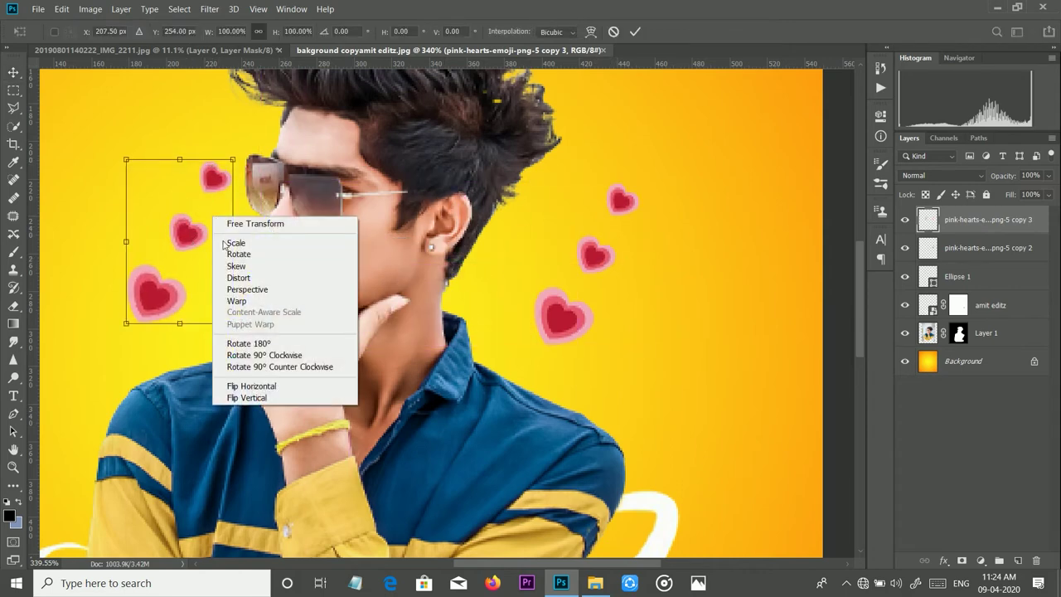
{"action": "left_click", "coordinate": [240, 385]}
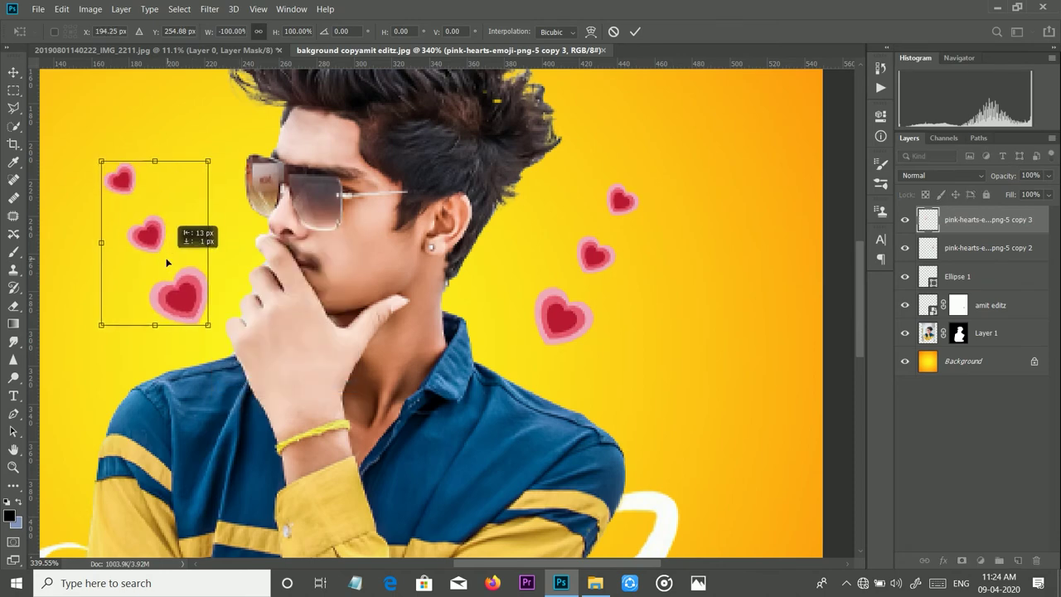
{"action": "left_click_drag", "start_coordinate": [193, 261], "coordinate": [154, 262]}
{"action": "scroll", "coordinate": [154, 261], "scroll_direction": "down", "scroll_amount": 5}
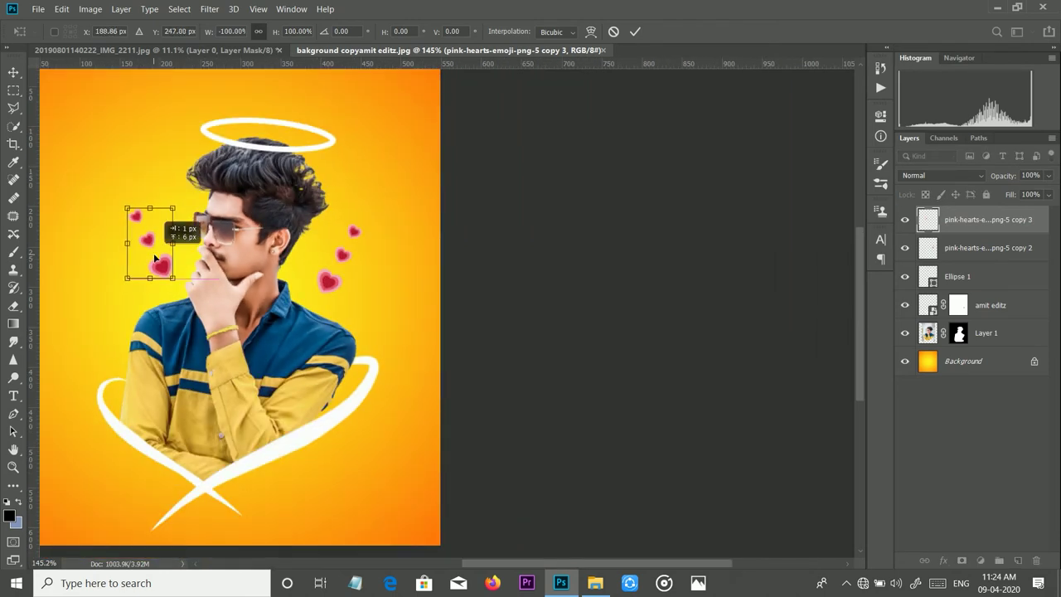
{"action": "key", "text": "Return"}
- Merge all layers into a single Background and duplicate it as Layer 1
{"action": "key", "text": "ctrl+0"}
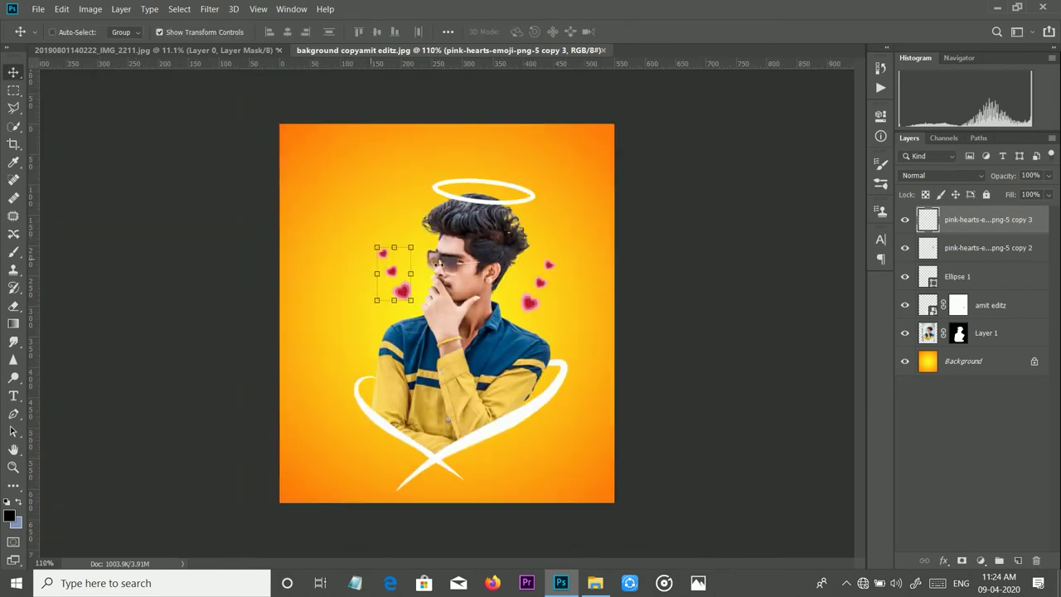
{"action": "left_click", "coordinate": [986, 362], "text": "shift"}
{"action": "key", "text": "ctrl+e"}
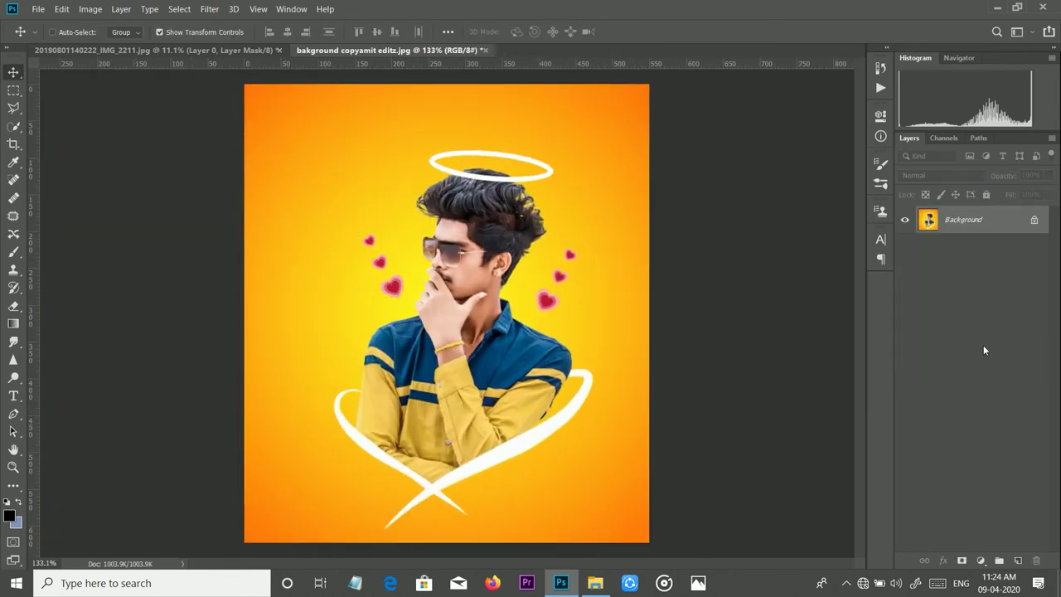
{"action": "key", "text": "ctrl+j"}
{"action": "key", "text": "ctrl+t"}
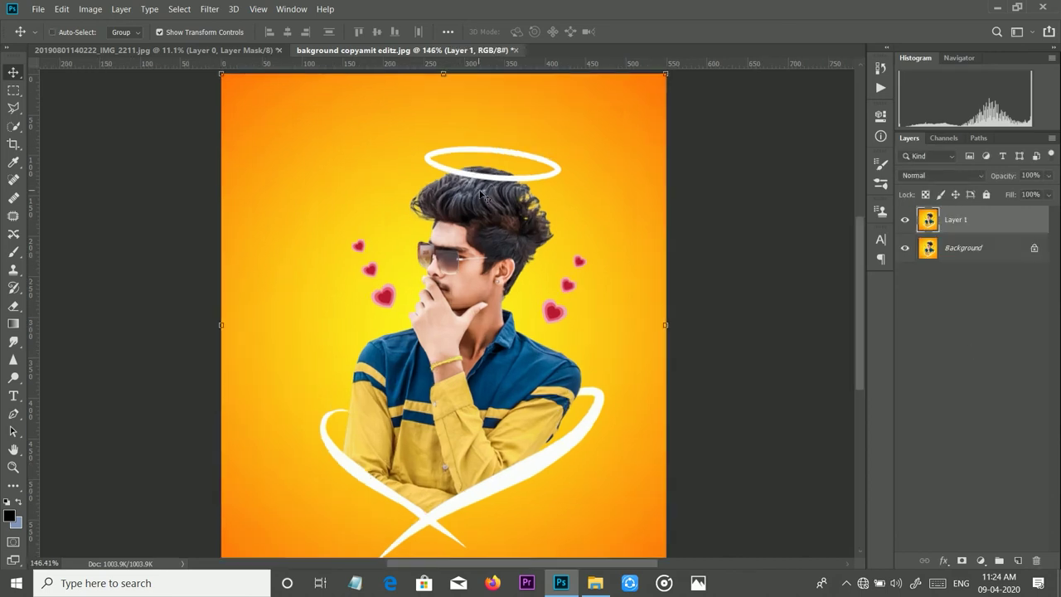
{"action": "key", "text": "ctrl+0"}
{"action": "left_click", "coordinate": [208, 9]}
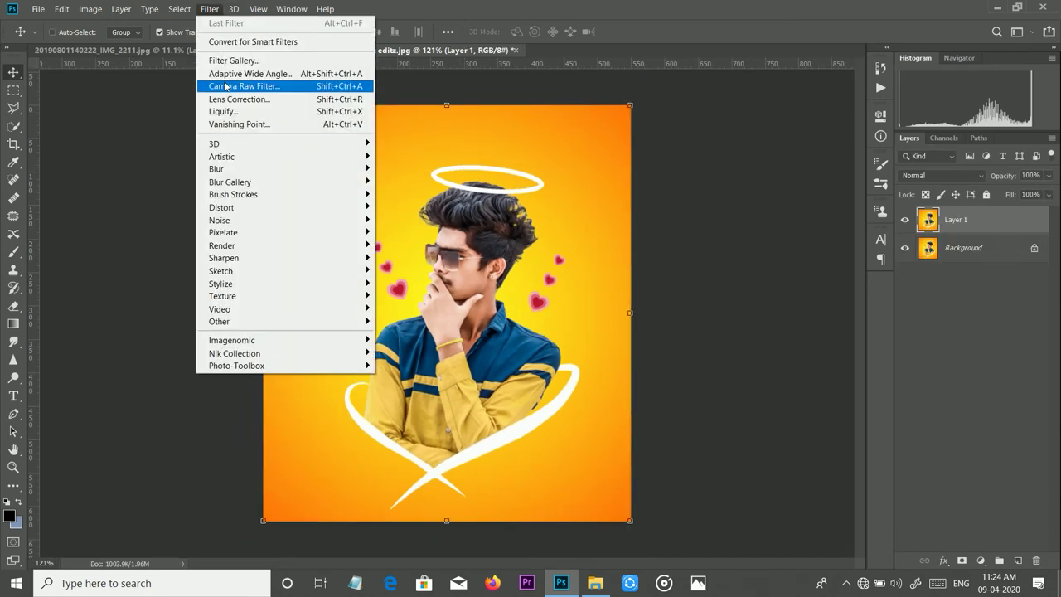
- In Camera Raw, raise Calibration Blue Primary saturation to +78 and boost Green Primary saturation
{"action": "left_click", "coordinate": [223, 81]}
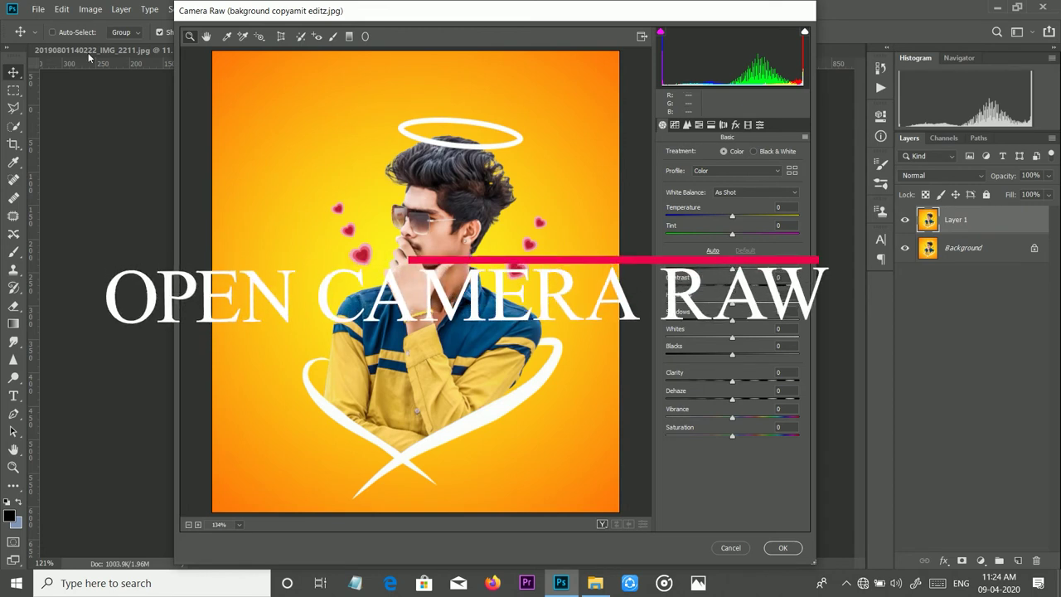
{"action": "left_click", "coordinate": [759, 124]}
{"action": "left_click_drag", "start_coordinate": [732, 349], "coordinate": [783, 350]}
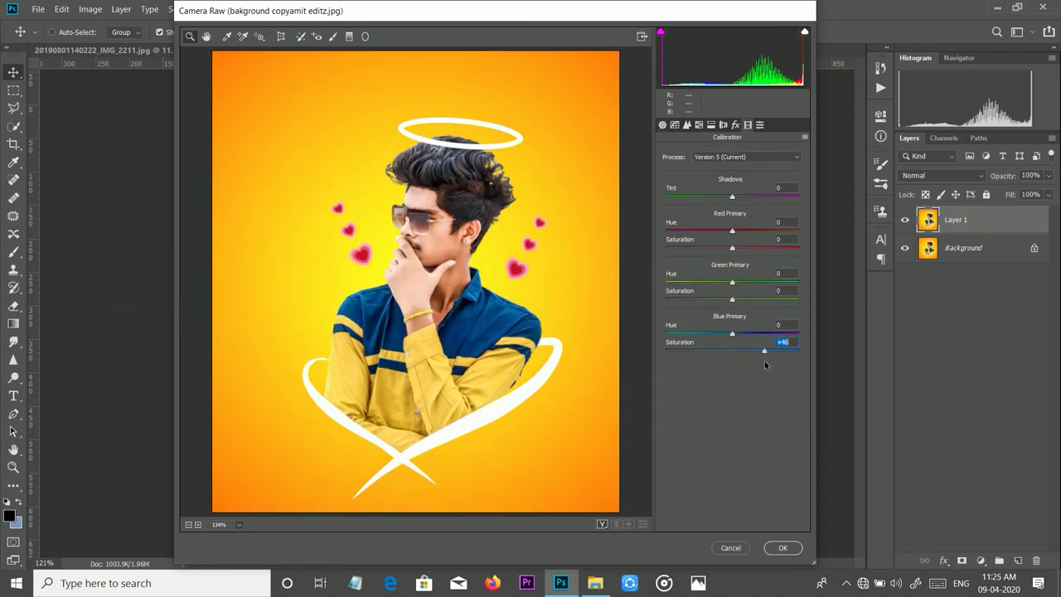
{"action": "left_click_drag", "start_coordinate": [748, 302], "coordinate": [780, 309]}
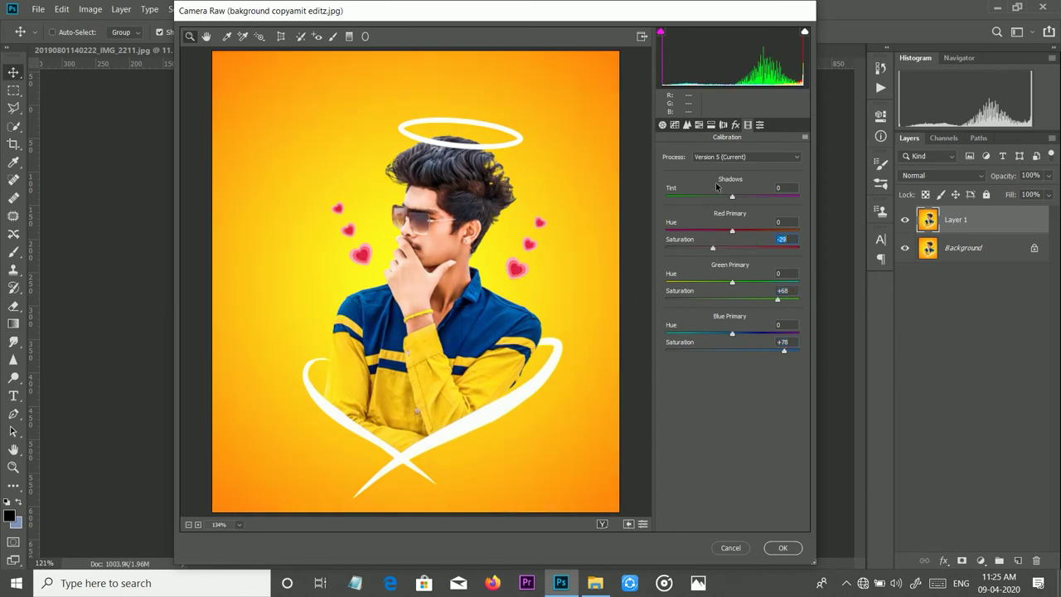
- Lighten the Orange luminance and add a dark edge vignette
{"action": "left_click", "coordinate": [699, 124]}
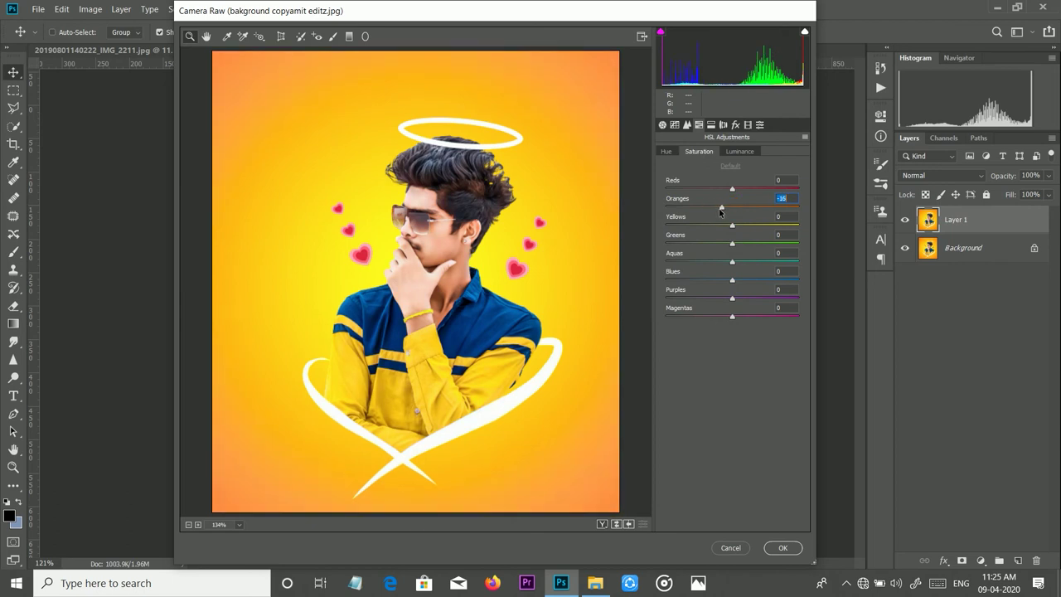
{"action": "left_click", "coordinate": [739, 151]}
{"action": "left_click_drag", "start_coordinate": [732, 206], "coordinate": [754, 204]}
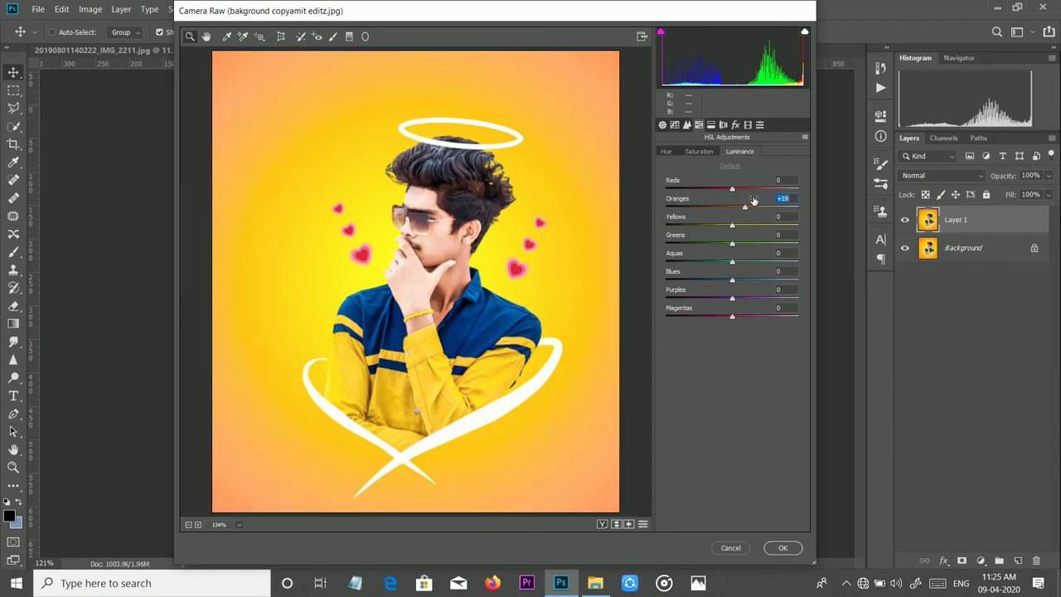
{"action": "left_click", "coordinate": [736, 125]}
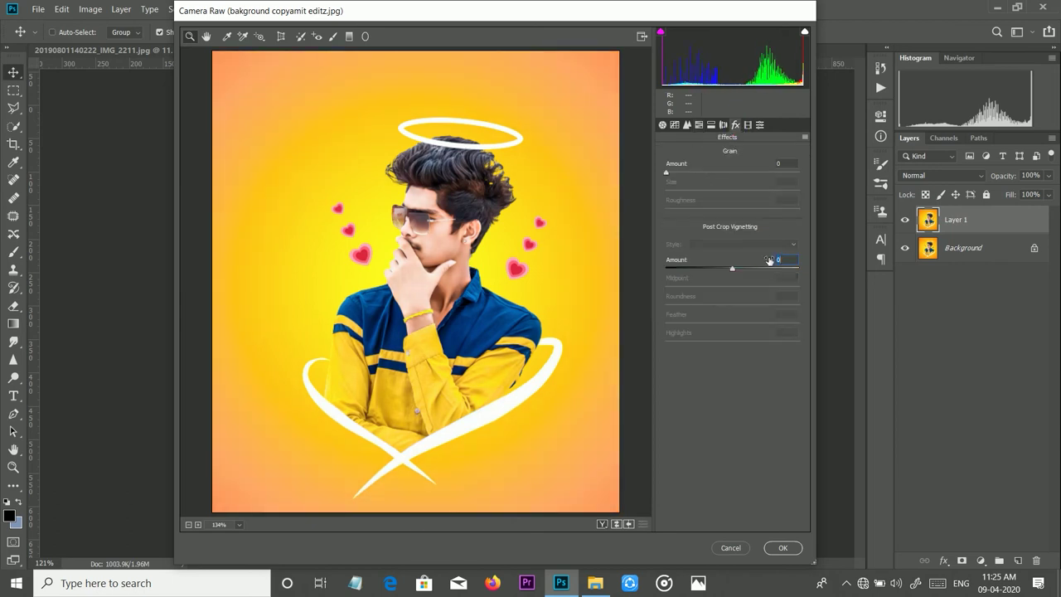
{"action": "mouse_move", "coordinate": [769, 261]}
{"action": "left_mouse_down"}
{"action": "mouse_move", "coordinate": [703, 288]}
{"action": "mouse_move", "coordinate": [753, 306]}
{"action": "mouse_move", "coordinate": [752, 324]}
{"action": "left_mouse_up"}
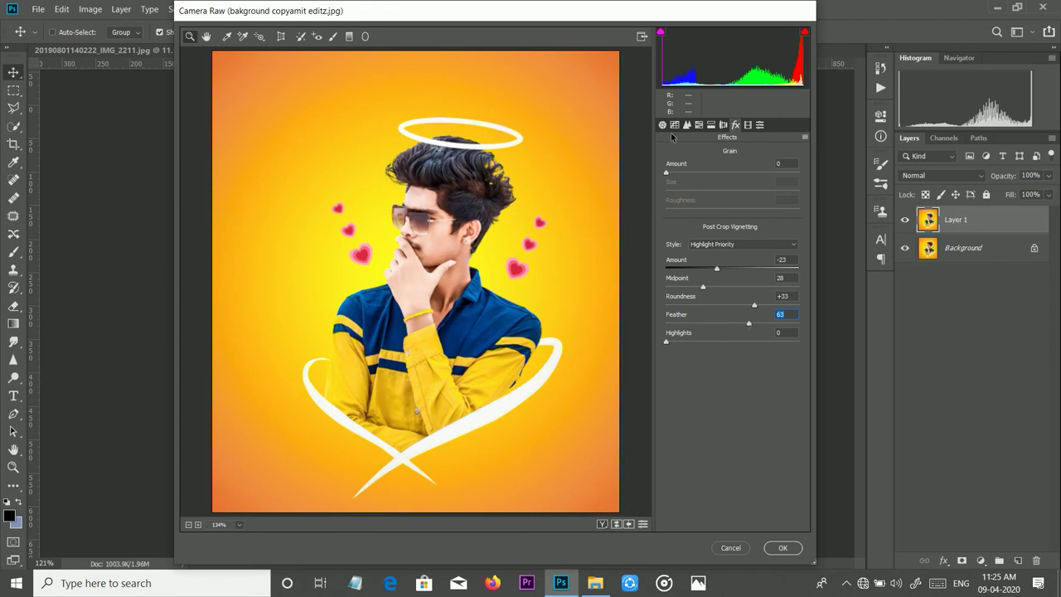
- Set contrast +13, highlights -19, exposure +0.20, lift shadows, clarity +7, and apply
{"action": "left_click", "coordinate": [662, 124]}
{"action": "left_click_drag", "start_coordinate": [732, 285], "coordinate": [741, 285]}
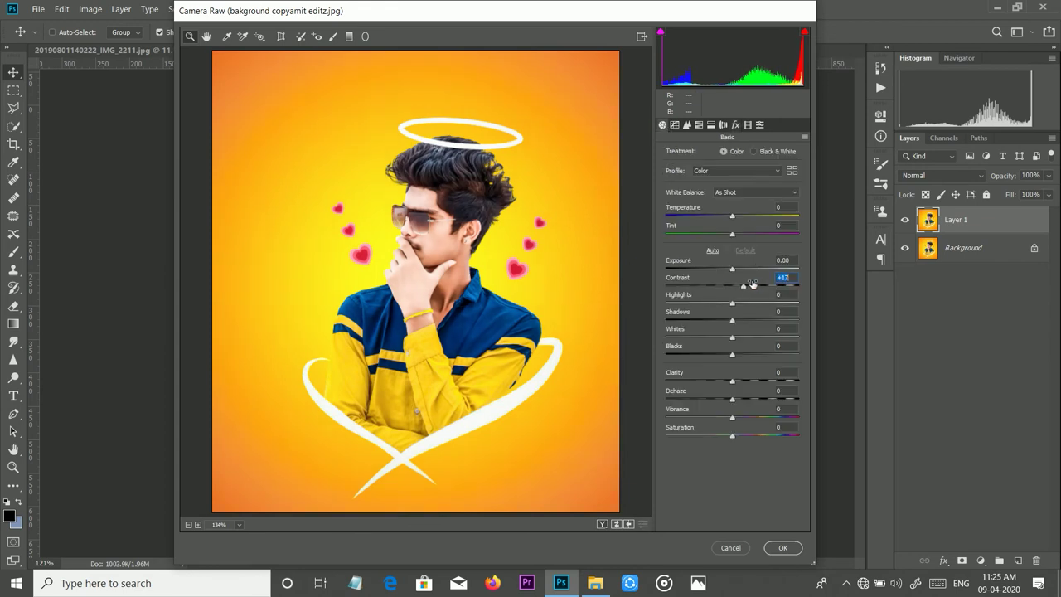
{"action": "left_click_drag", "start_coordinate": [716, 308], "coordinate": [728, 311]}
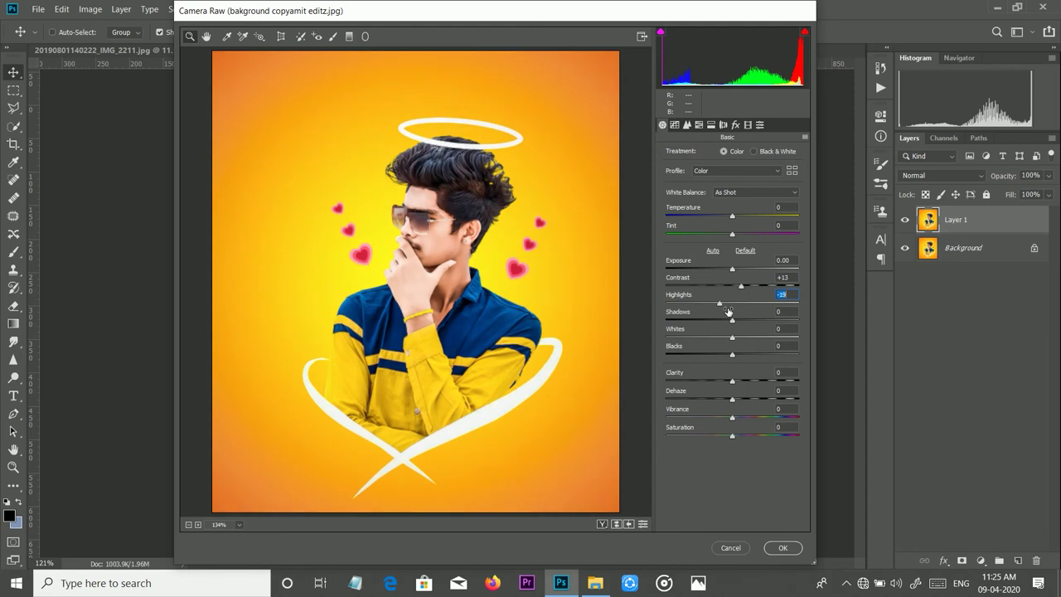
{"action": "left_click_drag", "start_coordinate": [745, 260], "coordinate": [747, 264]}
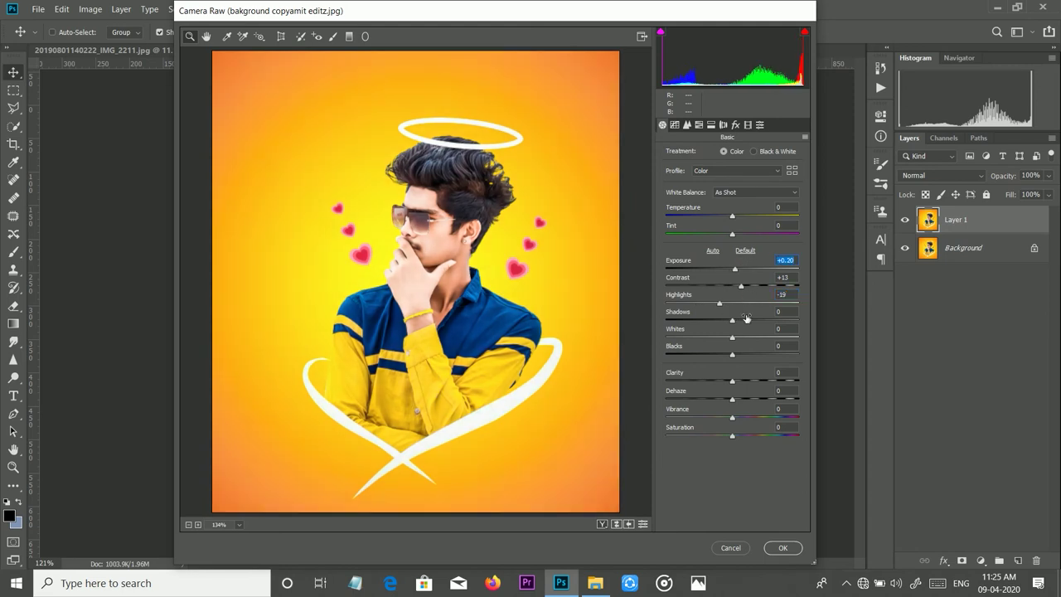
{"action": "mouse_move", "coordinate": [746, 317]}
{"action": "left_mouse_down"}
{"action": "mouse_move", "coordinate": [762, 334]}
{"action": "mouse_move", "coordinate": [746, 351]}
{"action": "mouse_move", "coordinate": [748, 337]}
{"action": "mouse_move", "coordinate": [758, 373]}
{"action": "mouse_move", "coordinate": [732, 352]}
{"action": "mouse_move", "coordinate": [746, 352]}
{"action": "left_mouse_up"}
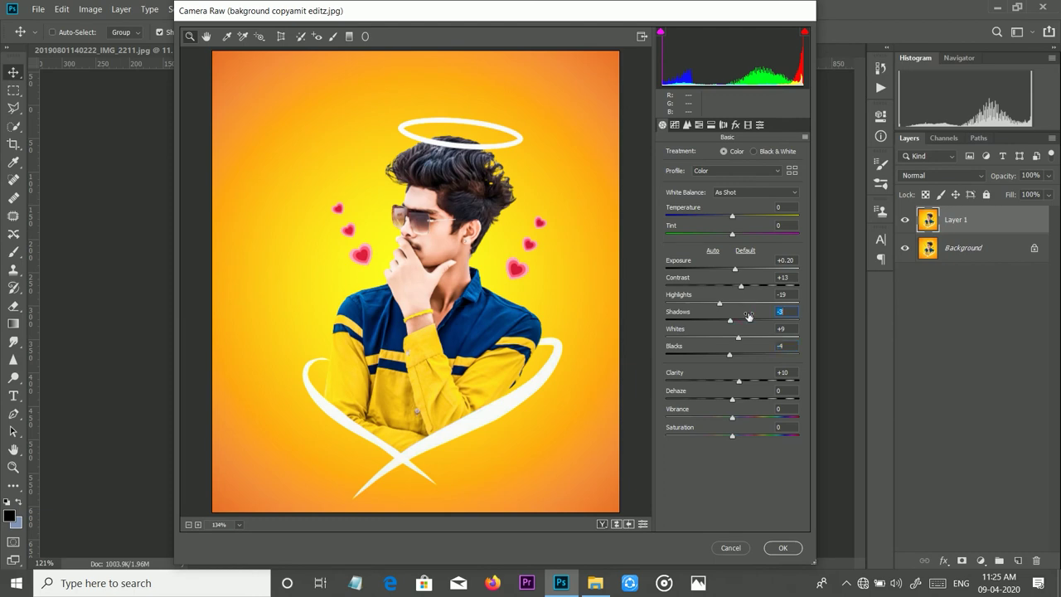
{"action": "left_click_drag", "start_coordinate": [748, 316], "coordinate": [752, 316]}
{"action": "left_click_drag", "start_coordinate": [755, 374], "coordinate": [750, 374]}
{"action": "left_click", "coordinate": [782, 549]}
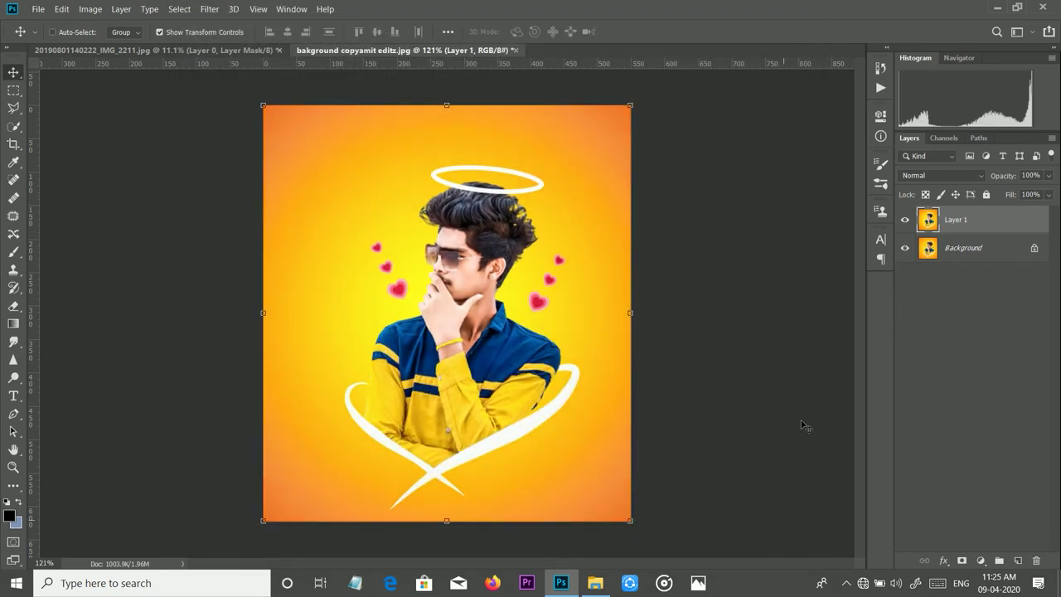
- Compare the graded poster with the ungraded version using undo/redo and Layer 1's visibility
{"action": "key", "text": "ctrl+z"}
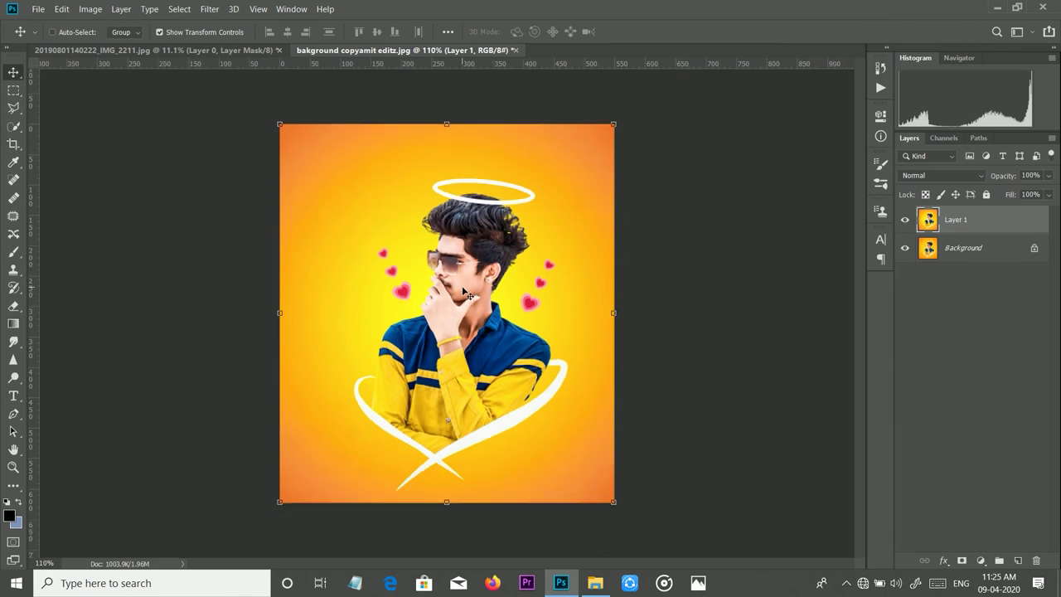
{"action": "key", "text": "ctrl+shift+z"}
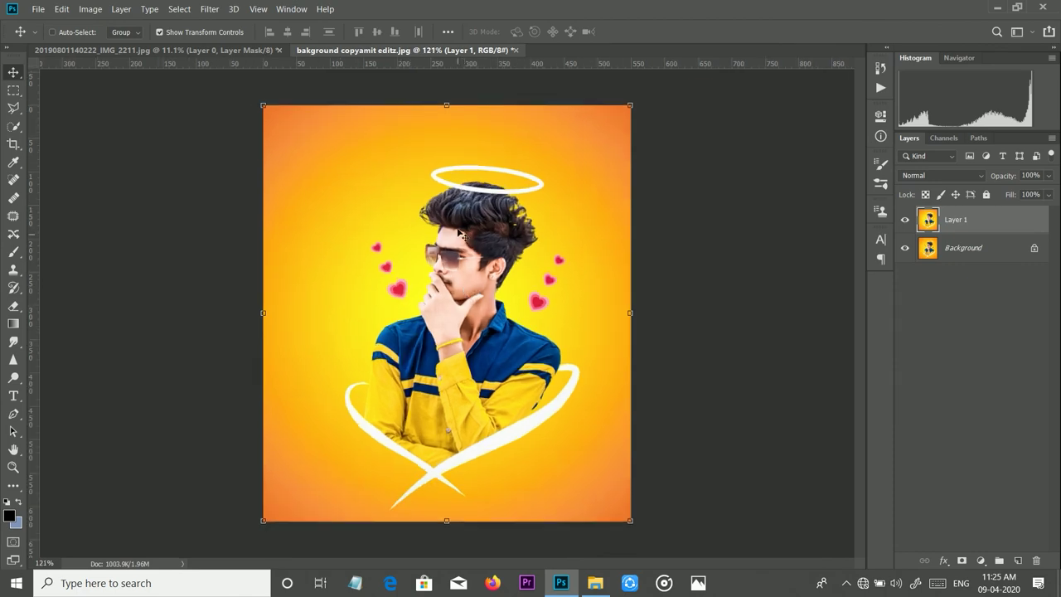
{"action": "scroll", "coordinate": [460, 234], "scroll_direction": "up", "scroll_amount": 5}
{"action": "scroll", "coordinate": [468, 244], "scroll_direction": "down", "scroll_amount": 3}
{"action": "scroll", "coordinate": [476, 253], "scroll_direction": "down", "scroll_amount": 2}
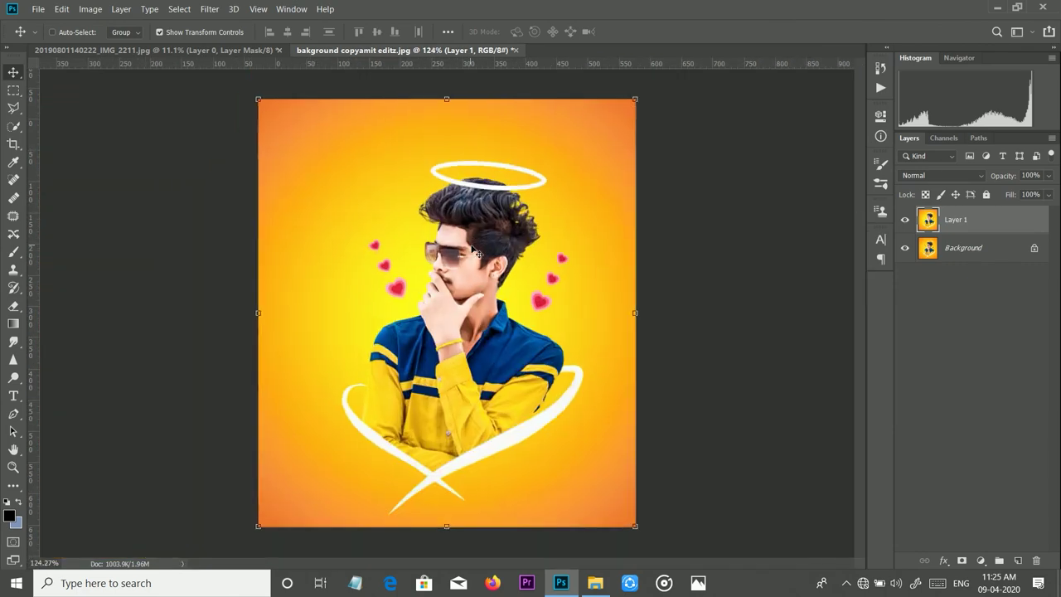
{"action": "left_click", "coordinate": [905, 219]}
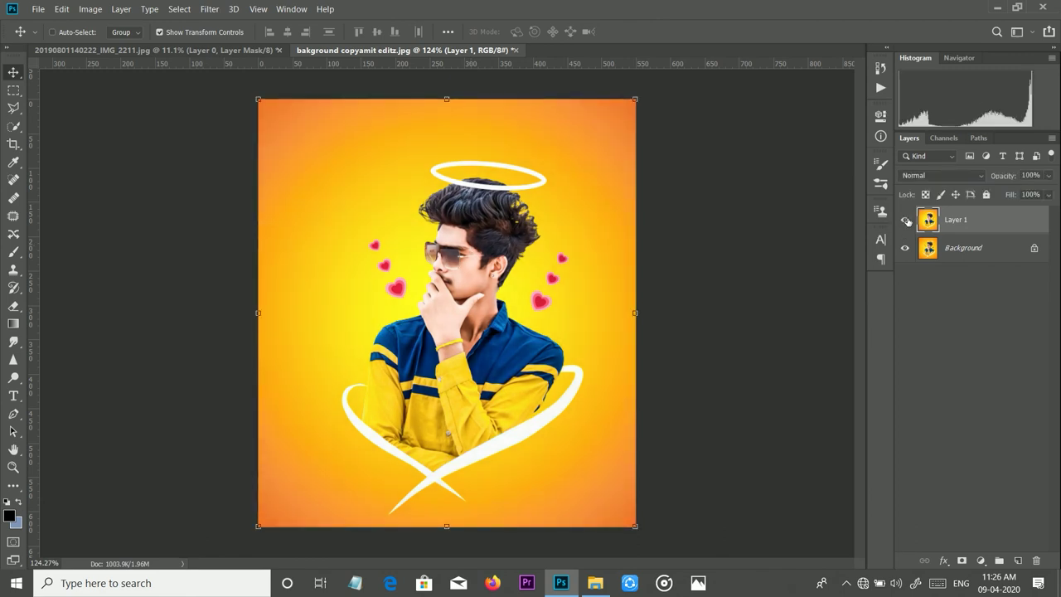
{"action": "left_click", "coordinate": [905, 220]}
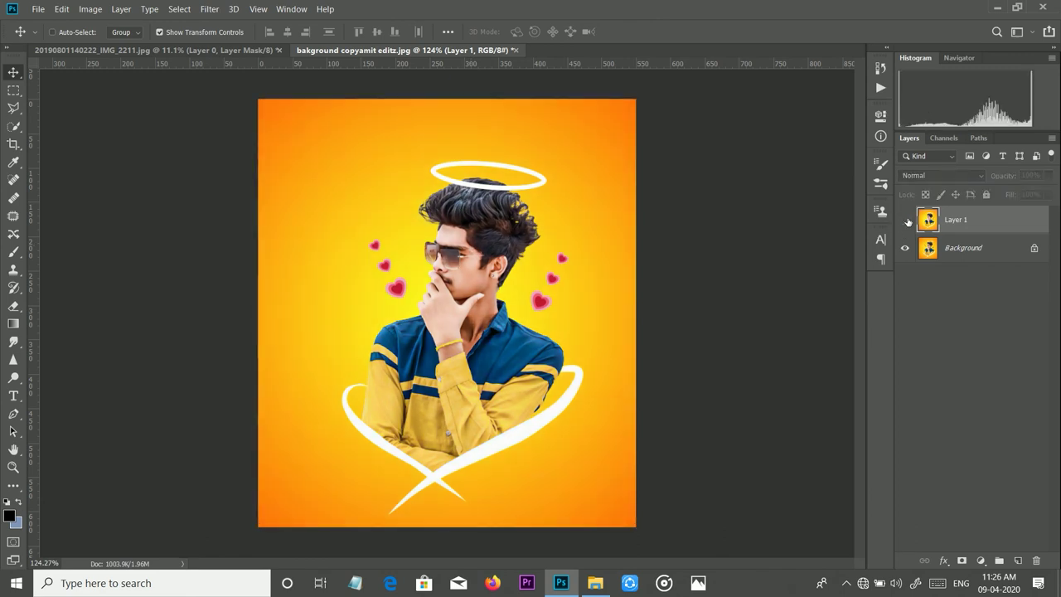
{"action": "left_click", "coordinate": [38, 9]}
{"action": "mouse_move", "coordinate": [53, 163]}
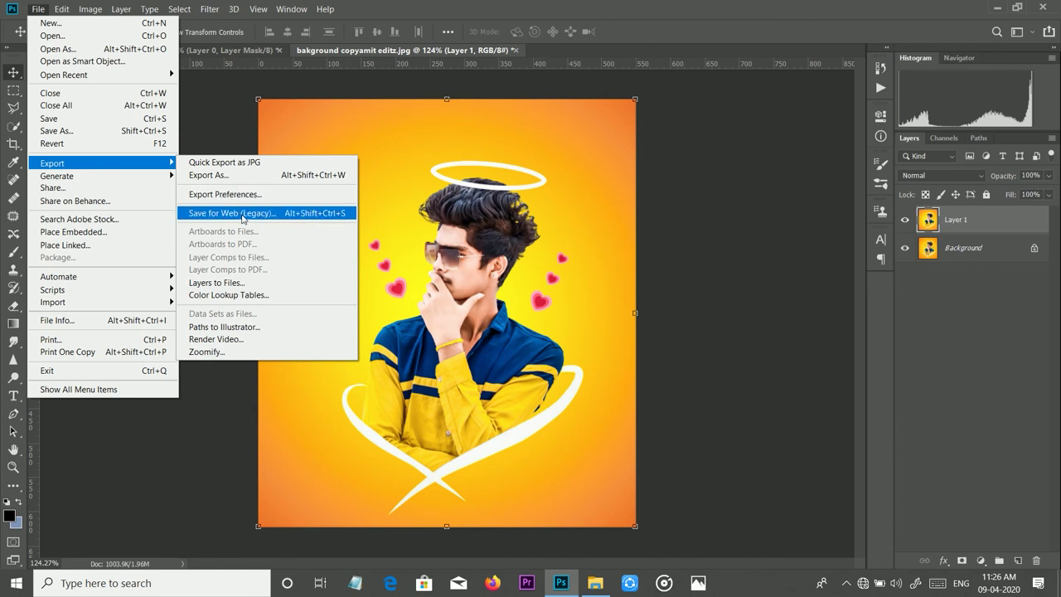
- Export a maximum-quality 550×623 JPEG 'bakground-copyamit-editz.jpg' to New Volume (E:) via Save for Web
{"action": "left_click", "coordinate": [242, 214]}
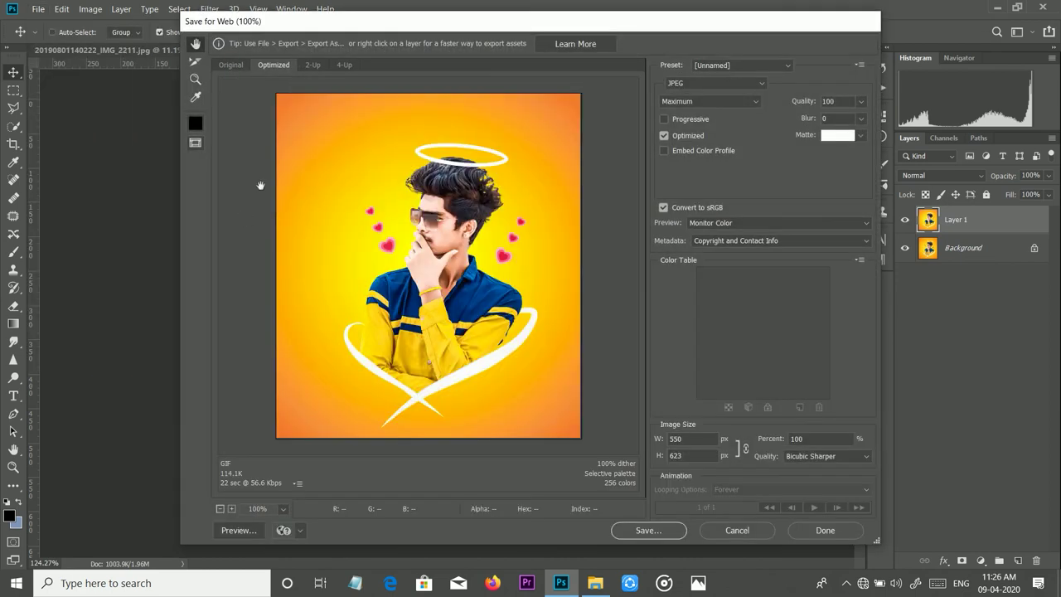
{"action": "left_click", "coordinate": [230, 66]}
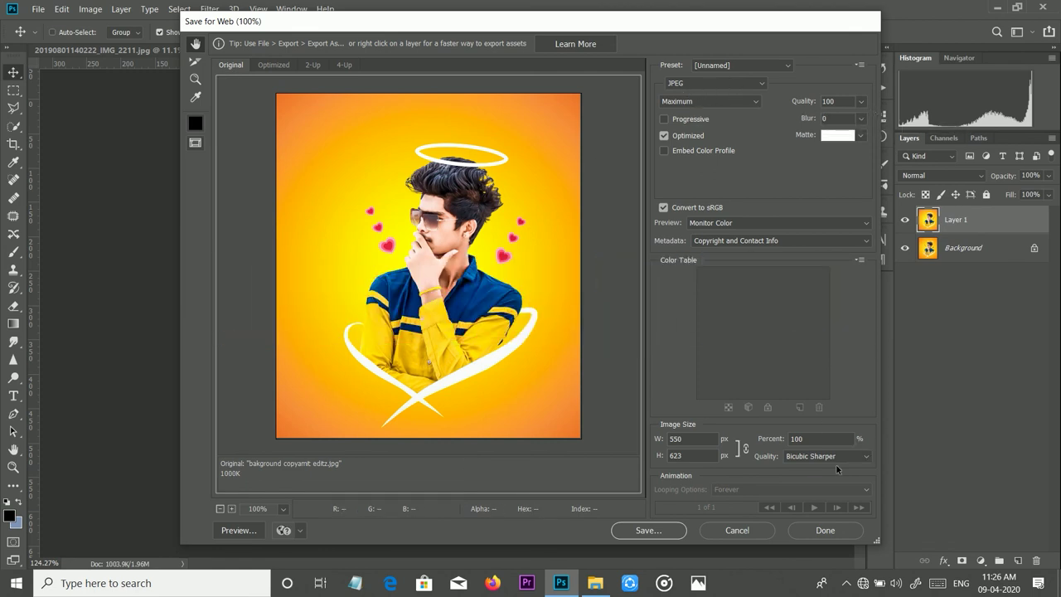
{"action": "left_click", "coordinate": [642, 531]}
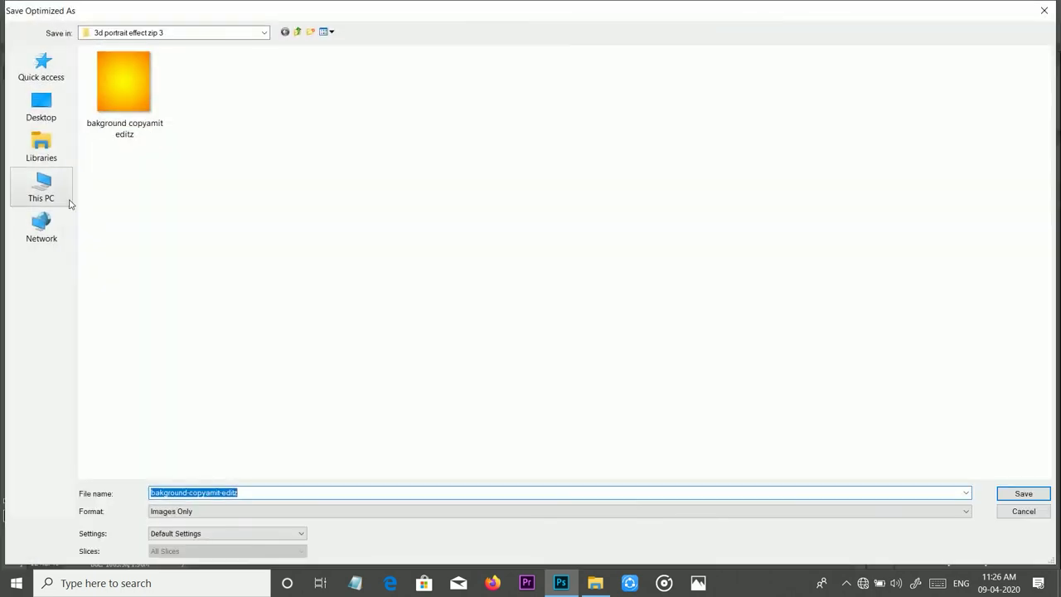
{"action": "left_click", "coordinate": [59, 199]}
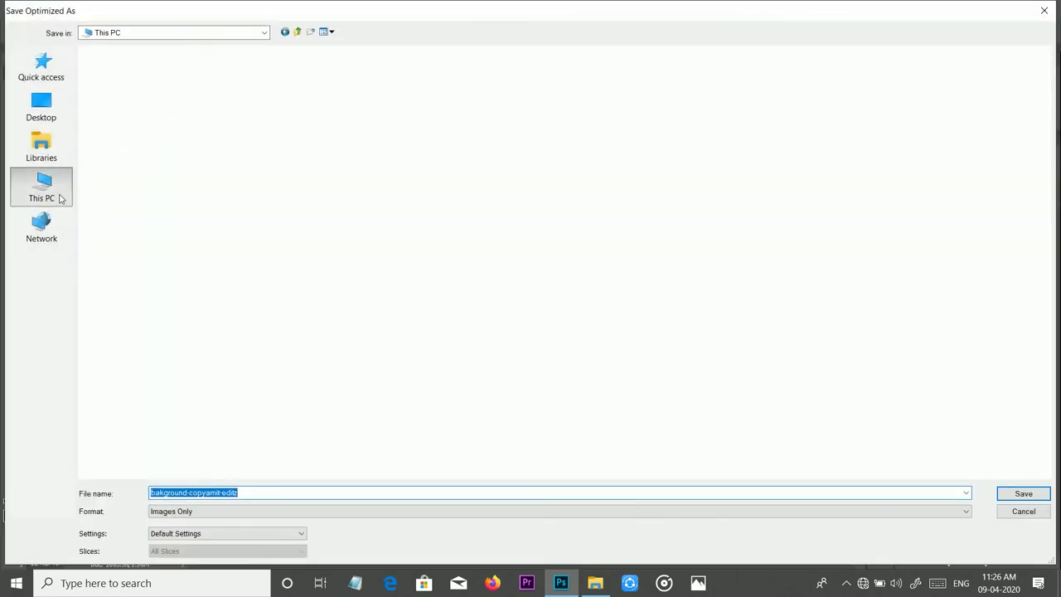
{"action": "double_click", "coordinate": [458, 172]}
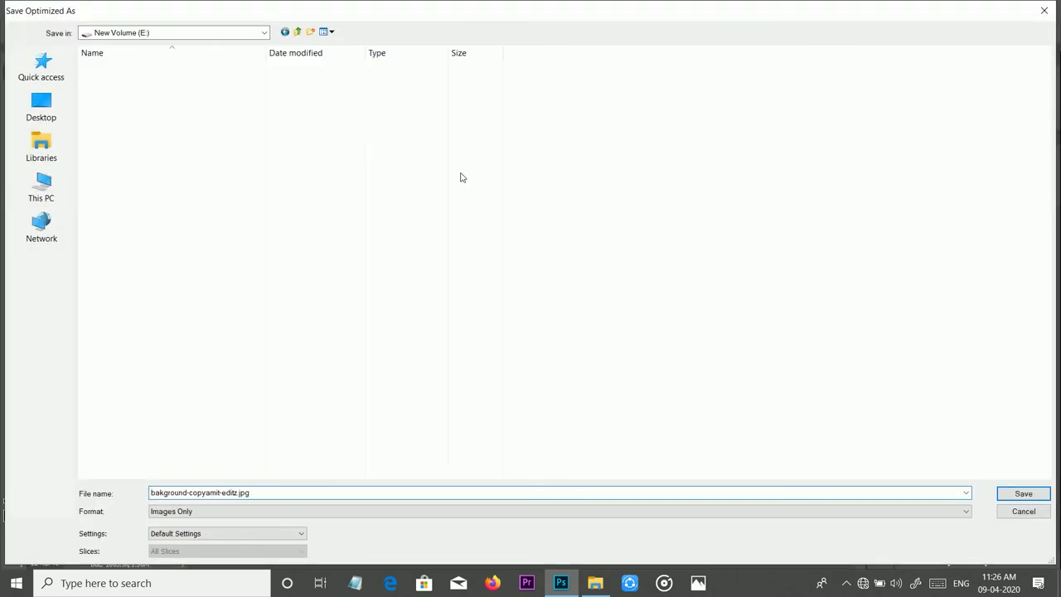
{"action": "left_click", "coordinate": [1021, 496]}
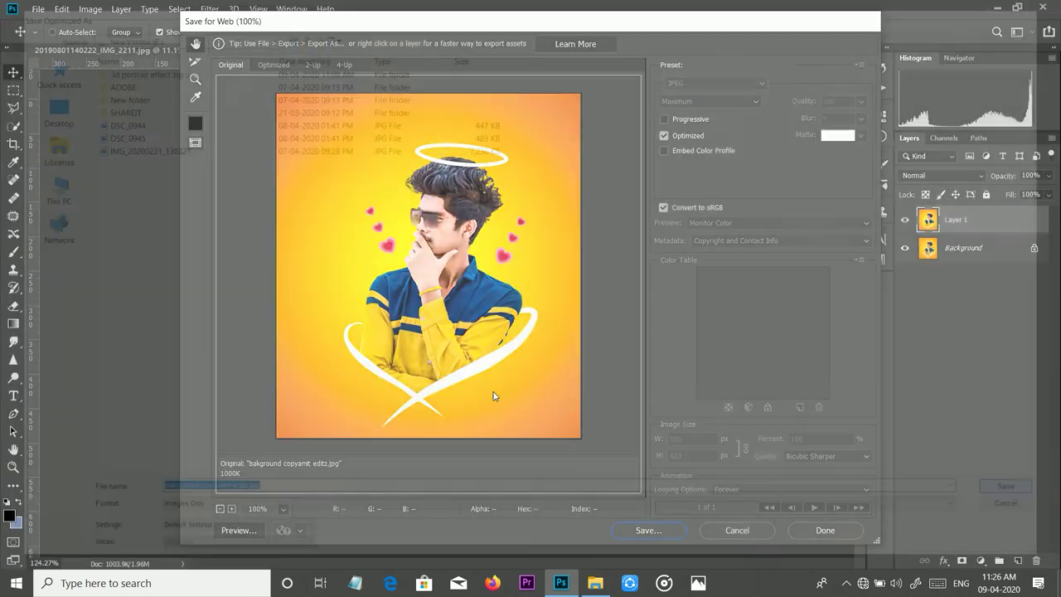
{"action": "scroll", "coordinate": [500, 400], "scroll_direction": "down", "scroll_amount": 2}
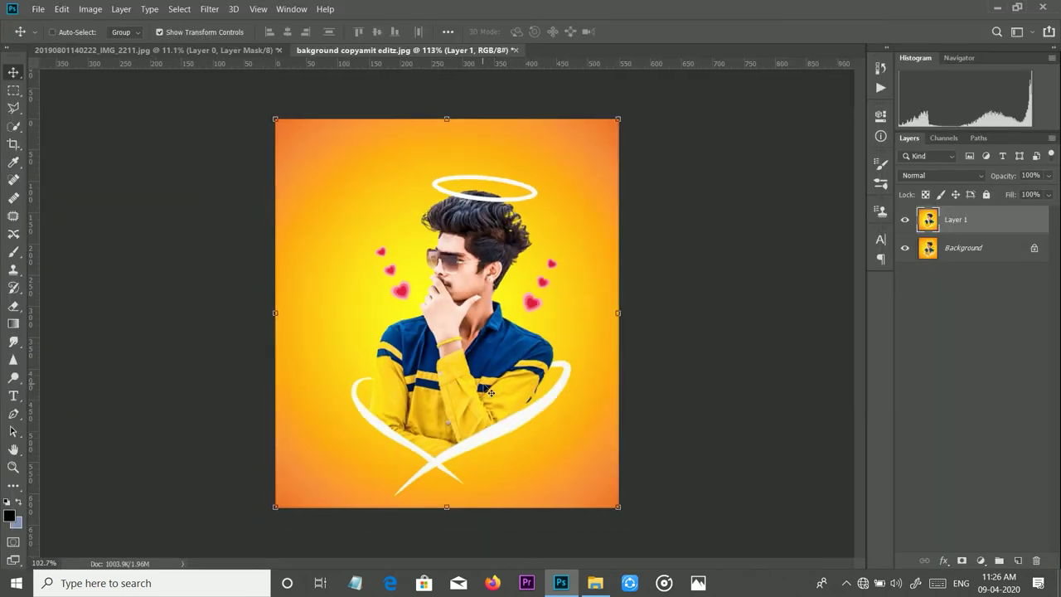